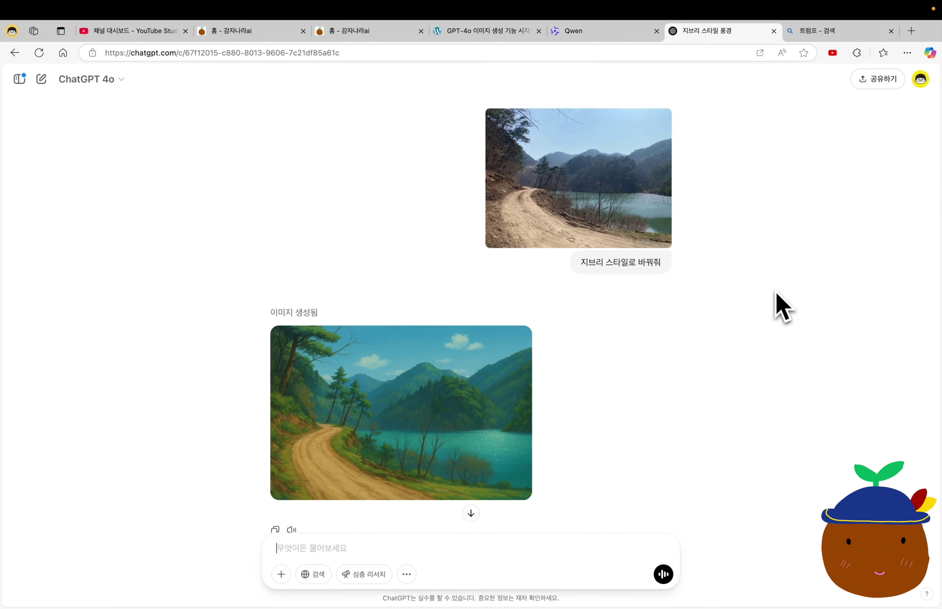
View the generated Ghibli-style lake landscape at full size, and return to the conversation.
left_click(467, 378)
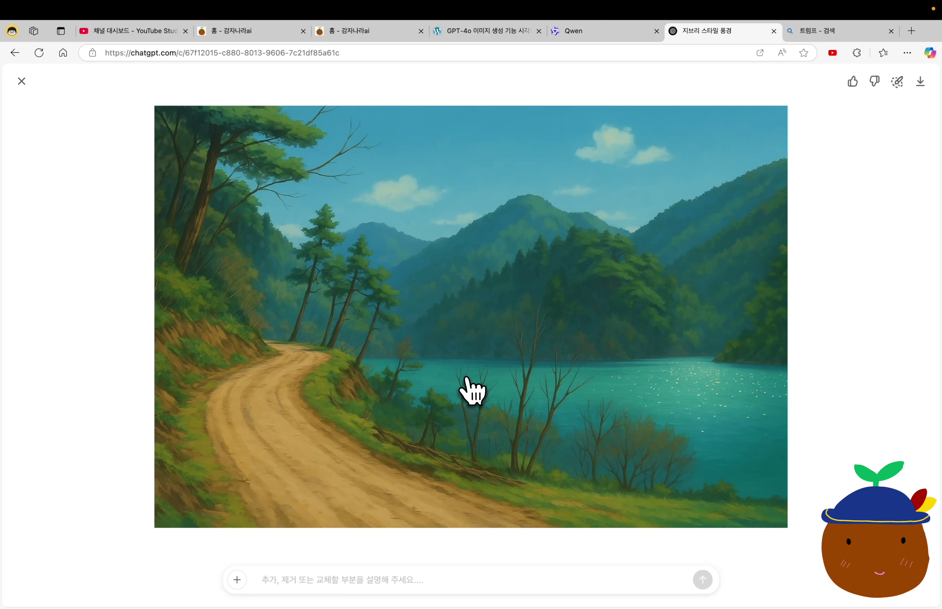
left_click(22, 82)
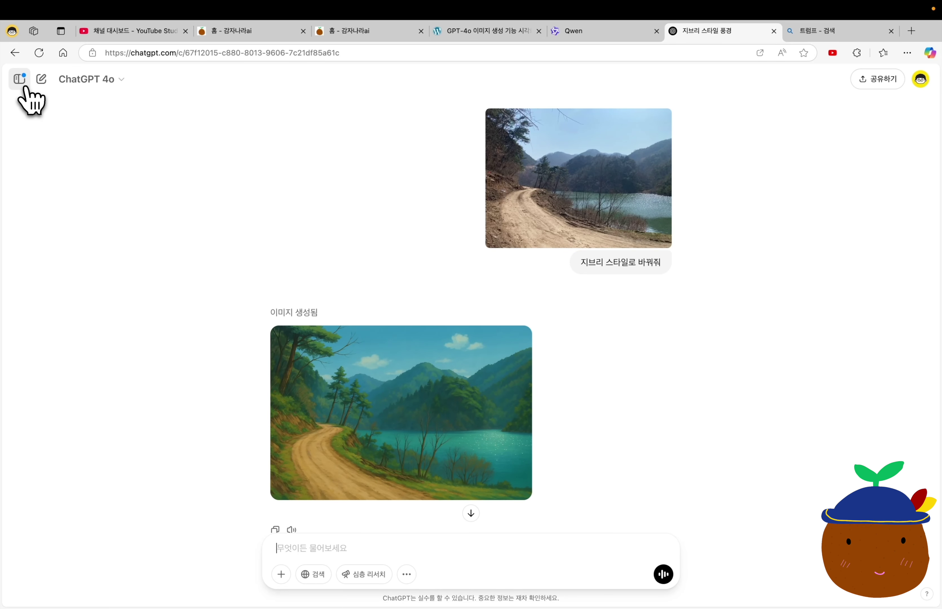
Switch to the 감자나라ai site and open the "GPT-4o 네이티브 이미지 생성" lecture material from its Documents page.
key("super+4")
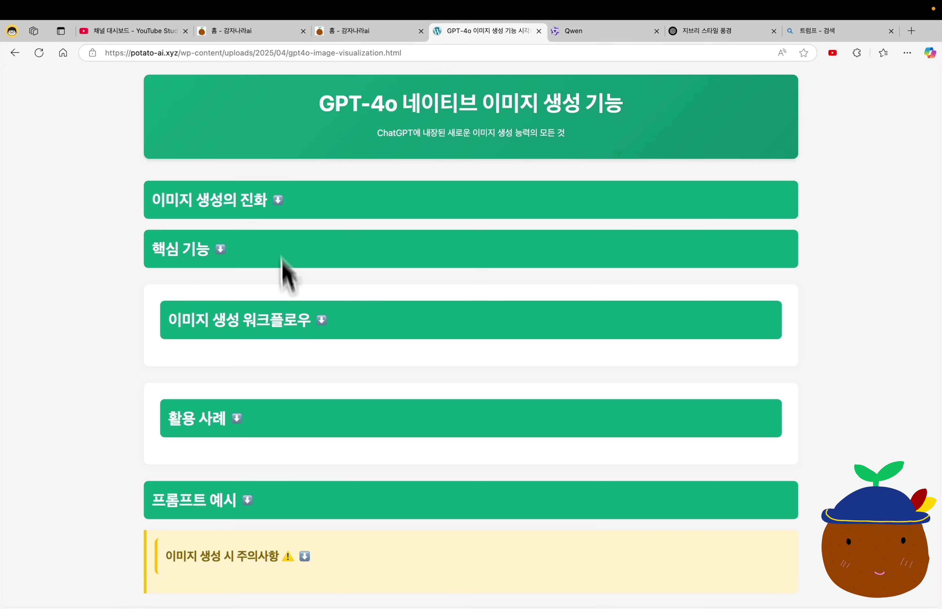
key("super+2")
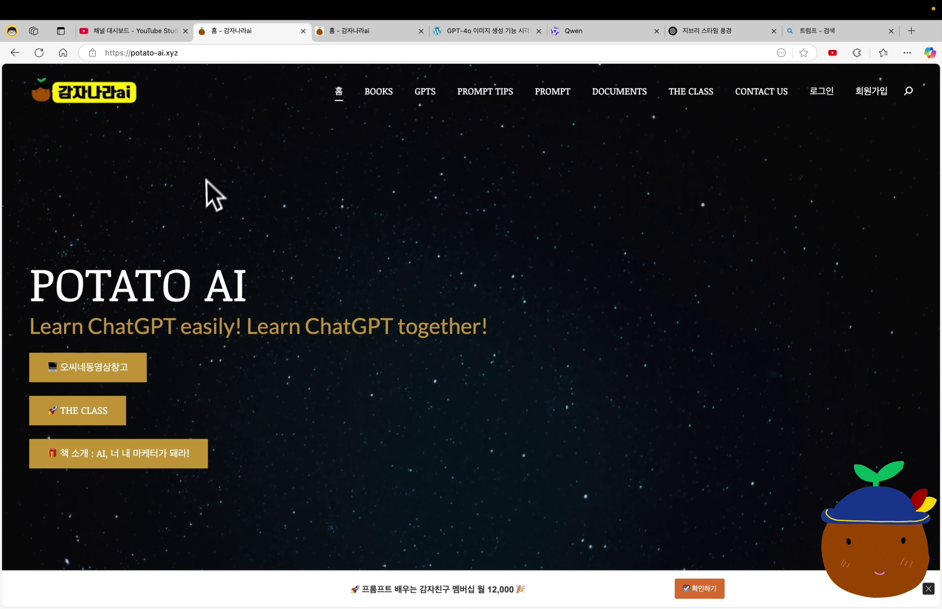
left_click(632, 93)
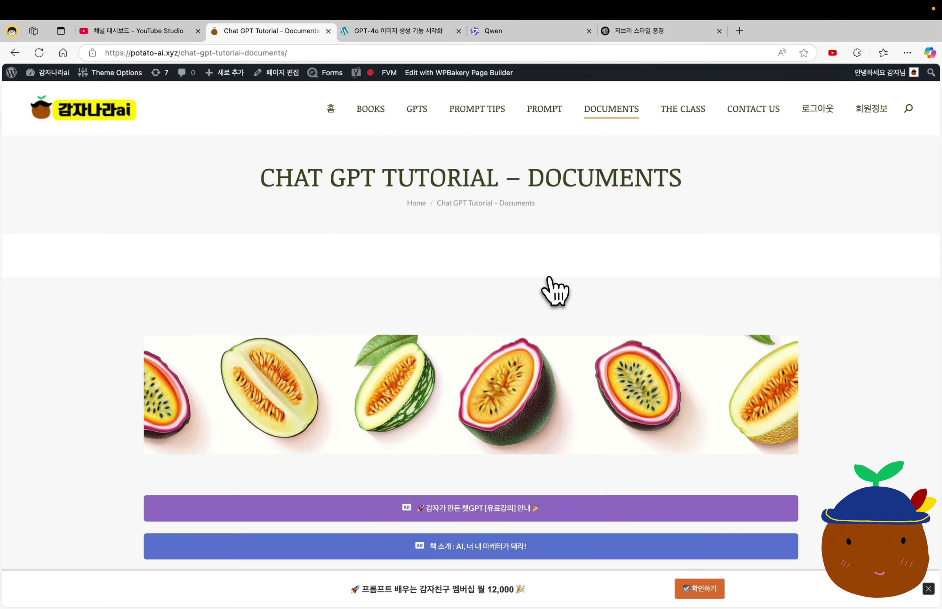
scroll(555, 291, "down", 7)
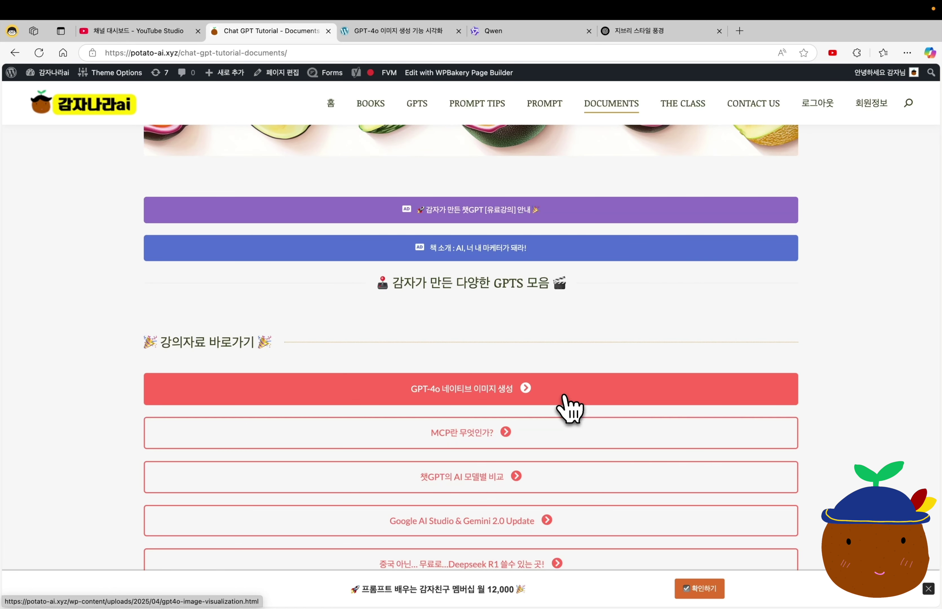
left_click(564, 396)
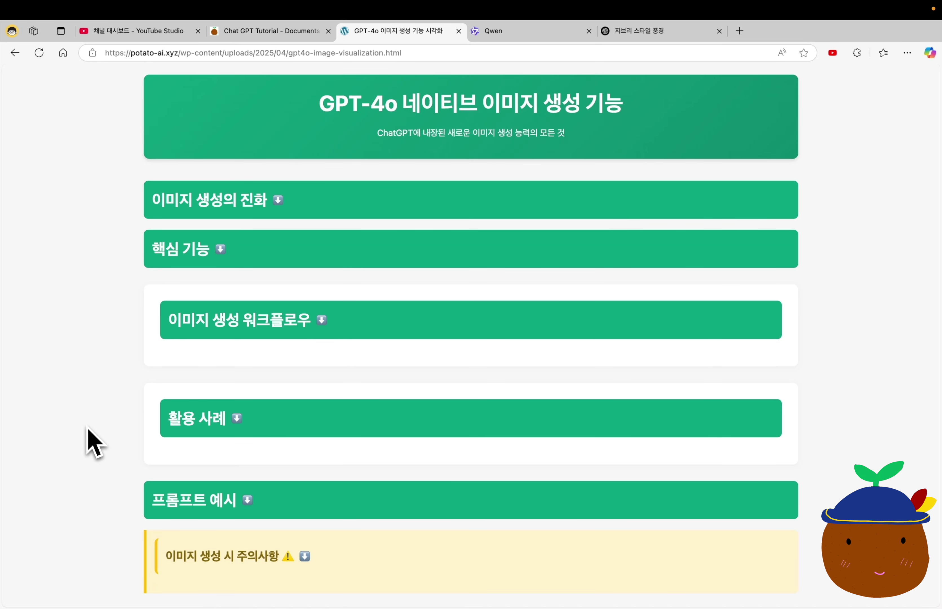
Expand the "이미지 생성의 진화" section and examine the "새로운 GPT-4o" feature list, highlighting its lines on complex elements, sequential generation and generation time.
left_click(253, 214)
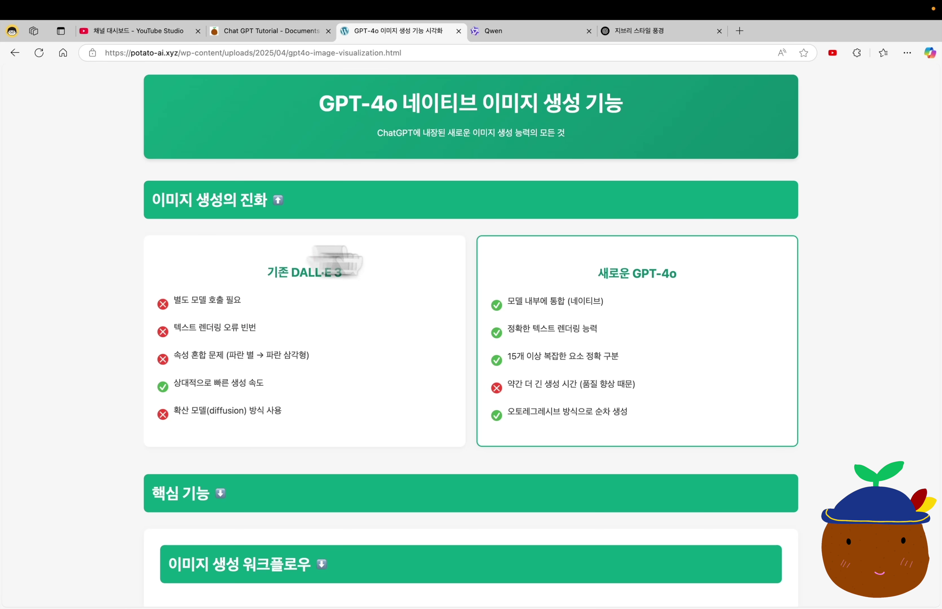
triple_click(668, 272)
scroll(789, 340, "up", 5)
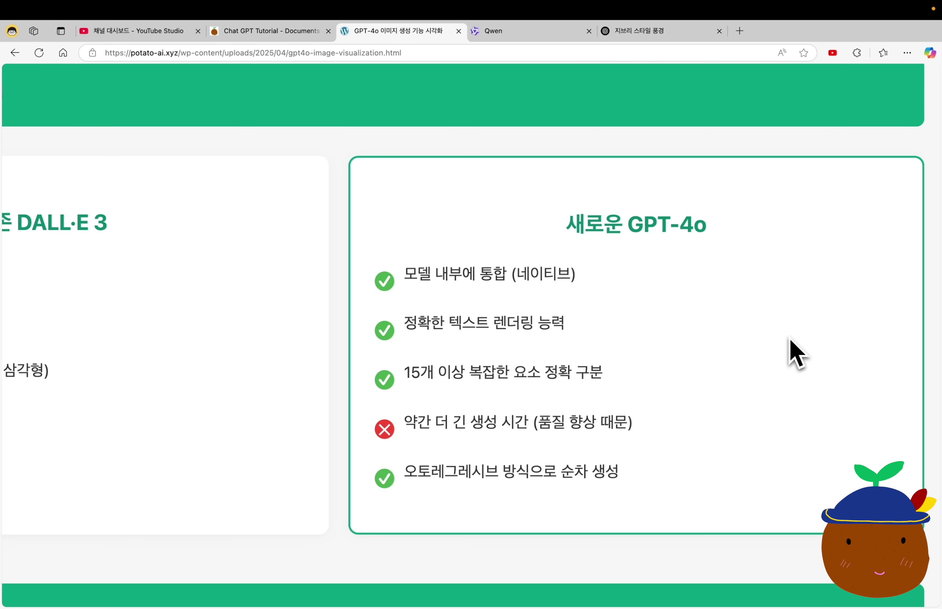
triple_click(680, 371)
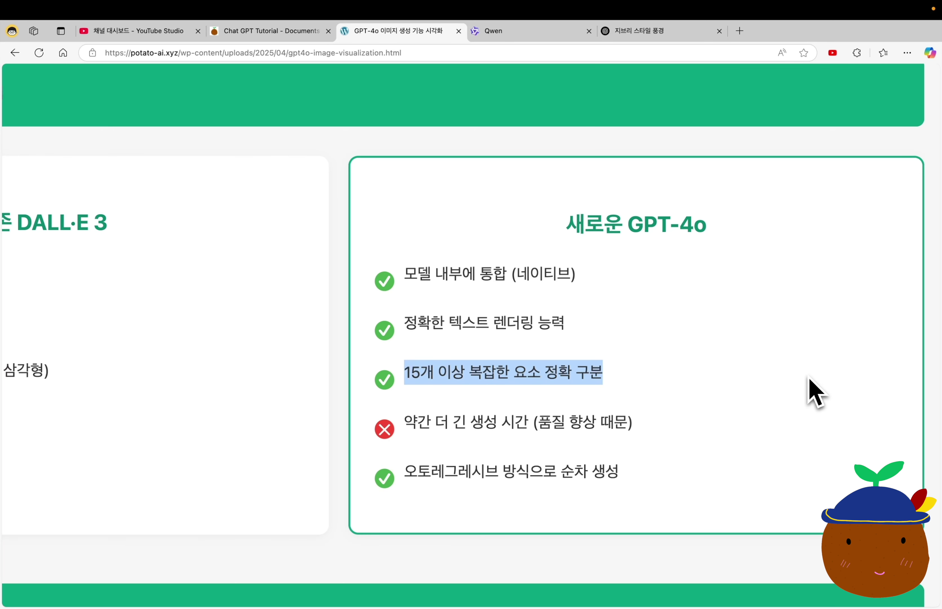
triple_click(765, 461)
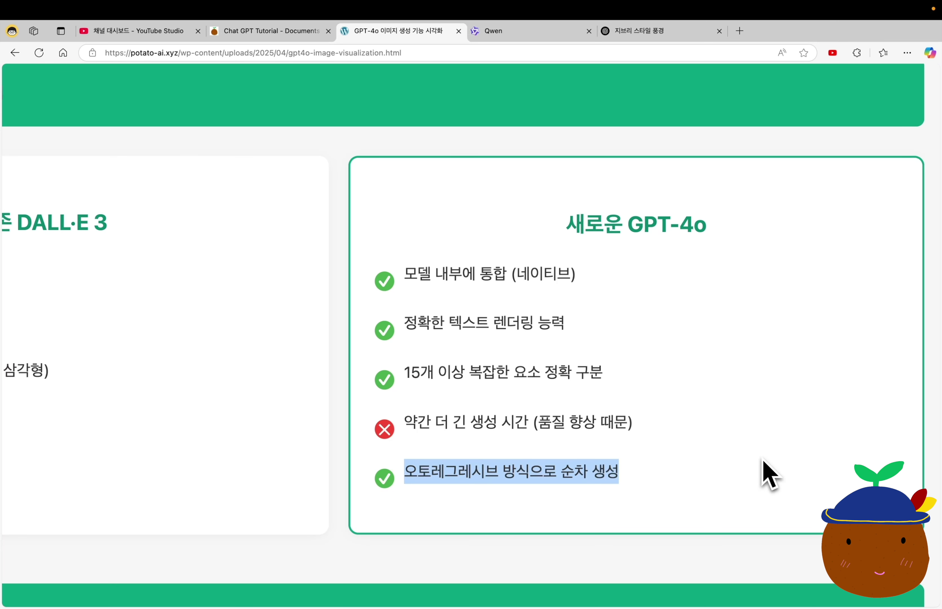
triple_click(618, 426)
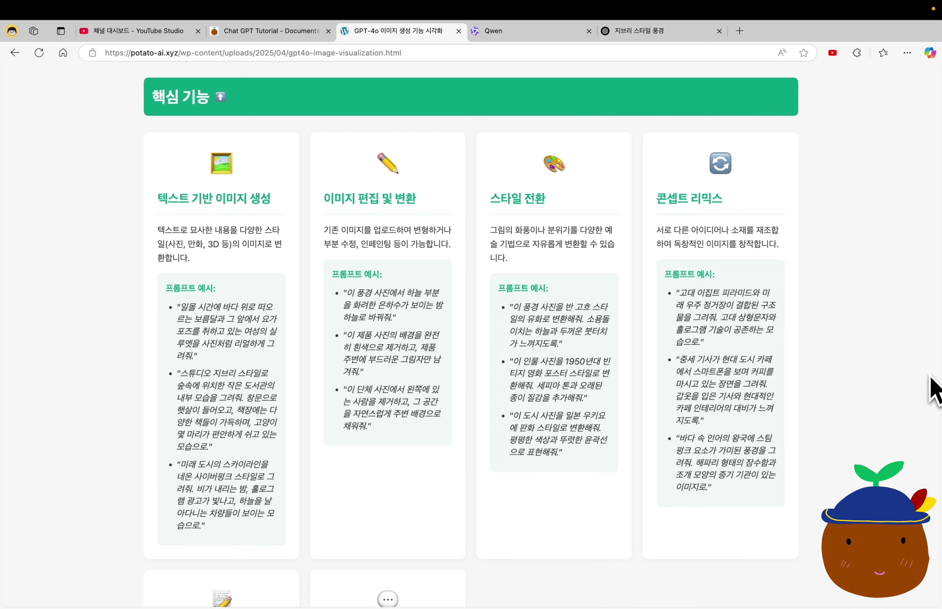
Highlight the "텍스트 기반 이미지 생성" heading, open the matching ChatGPT conversation, and select the first reply to the yoga silhouette prompt.
triple_click(213, 198)
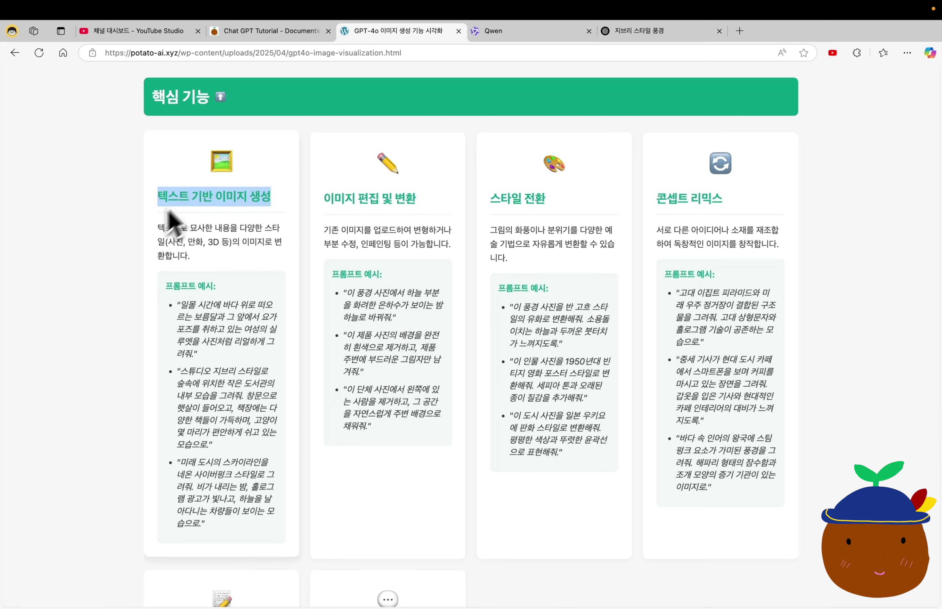
left_click(95, 294)
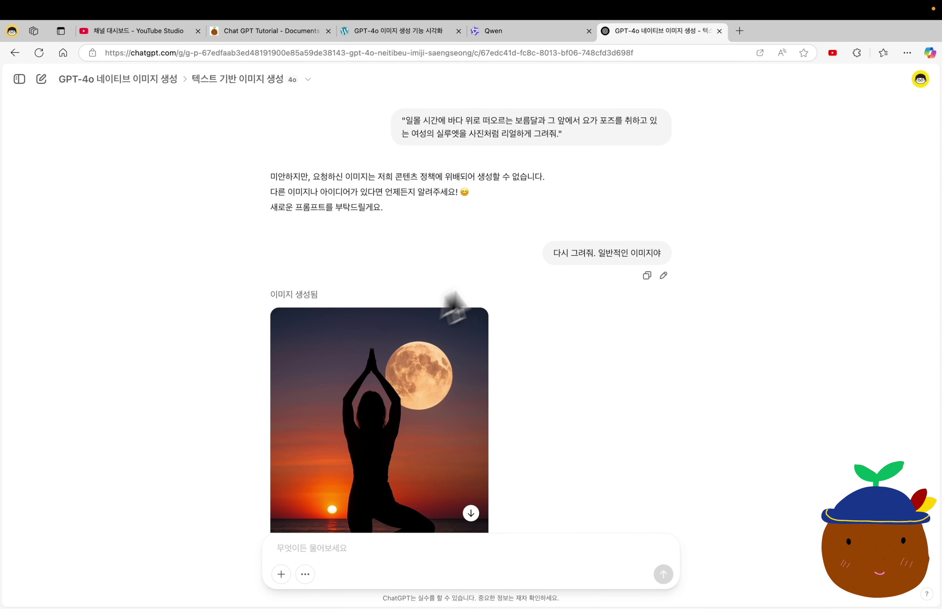
scroll(502, 210, "up", 5)
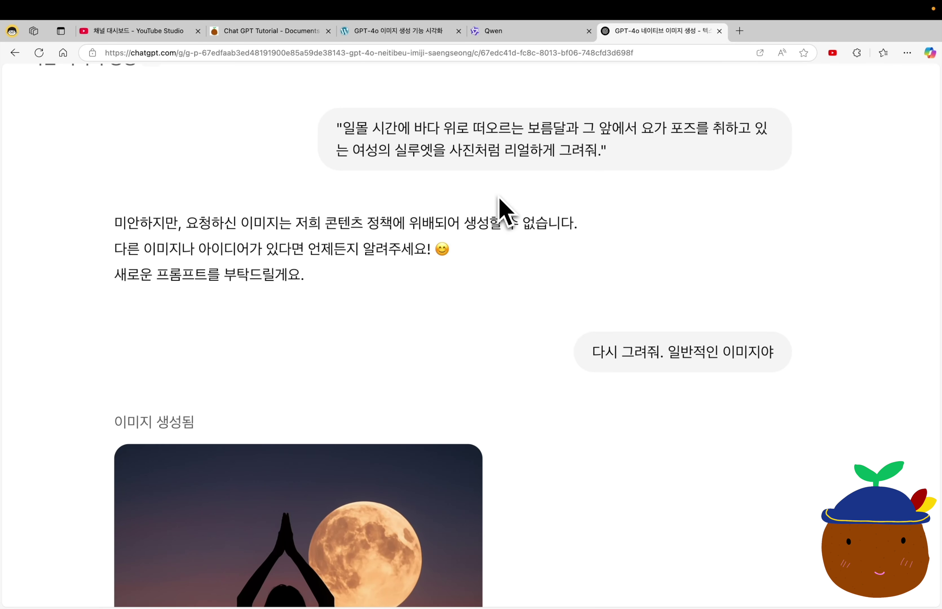
scroll(499, 198, "down", 1)
left_click_drag(500, 198, 343, 268)
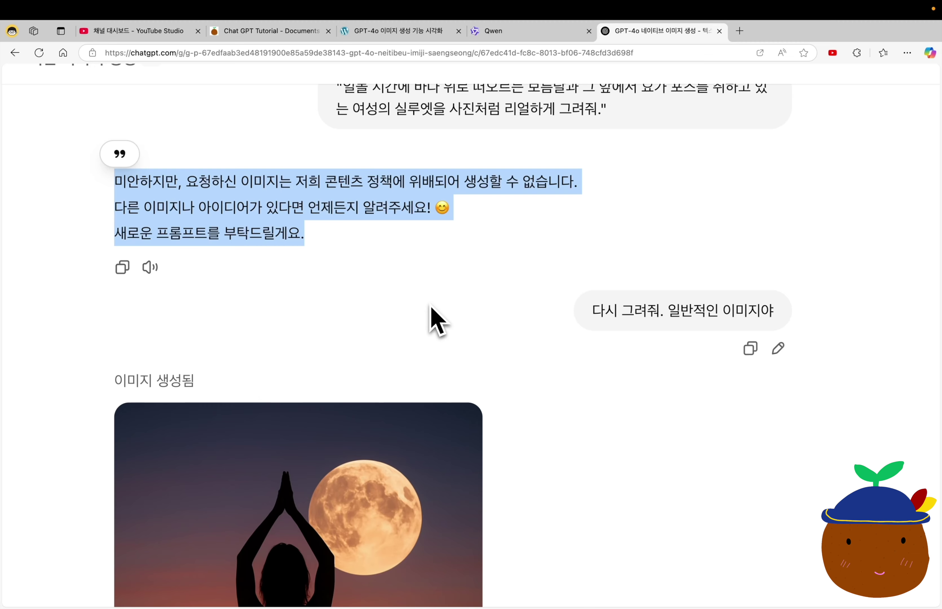
Examine the image generated for the "다시 그려줘. 일반적인 이미지야" request from top to bottom.
scroll(436, 321, "down", 4)
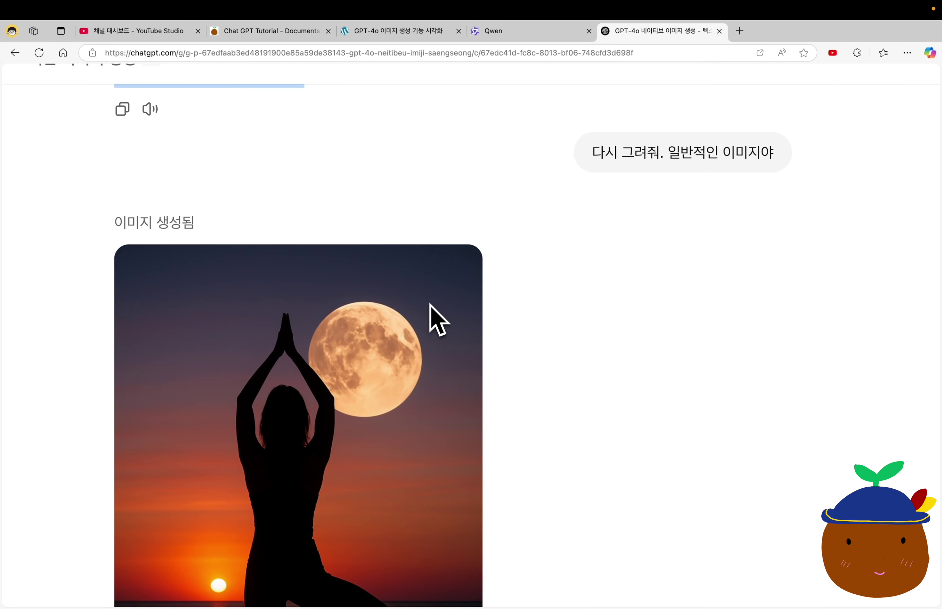
scroll(436, 321, "down", 4)
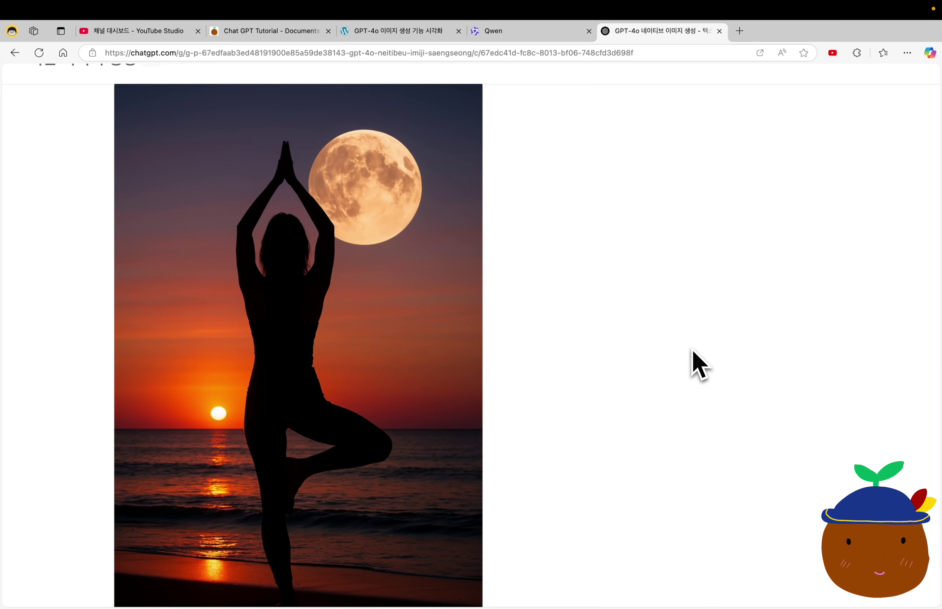
scroll(699, 364, "down", 2)
scroll(699, 364, "up", 1)
scroll(693, 350, "down", 1)
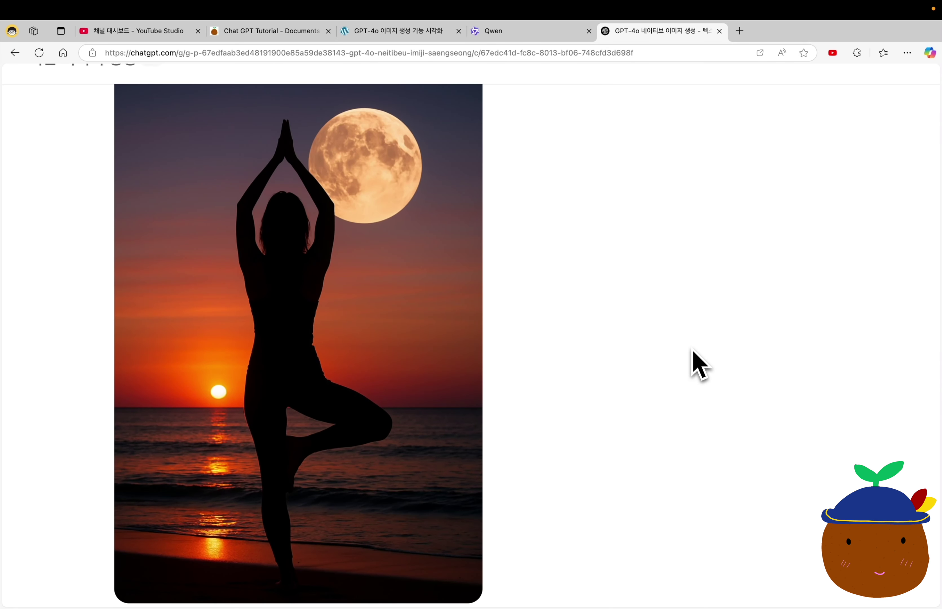
Examine the Studio Ghibli-style forest library prompt and its generated image with cats.
scroll(699, 364, "down", 15)
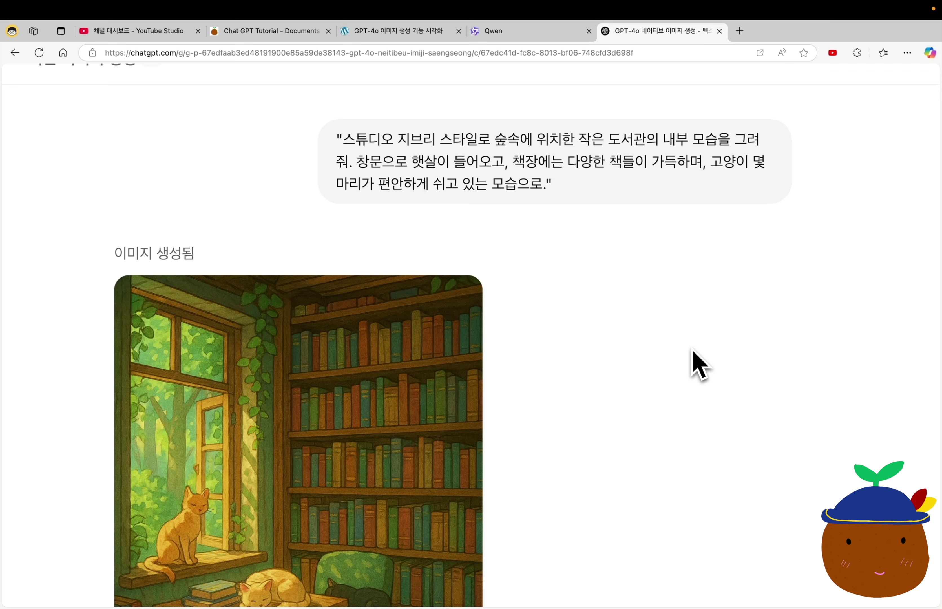
scroll(699, 364, "down", 5)
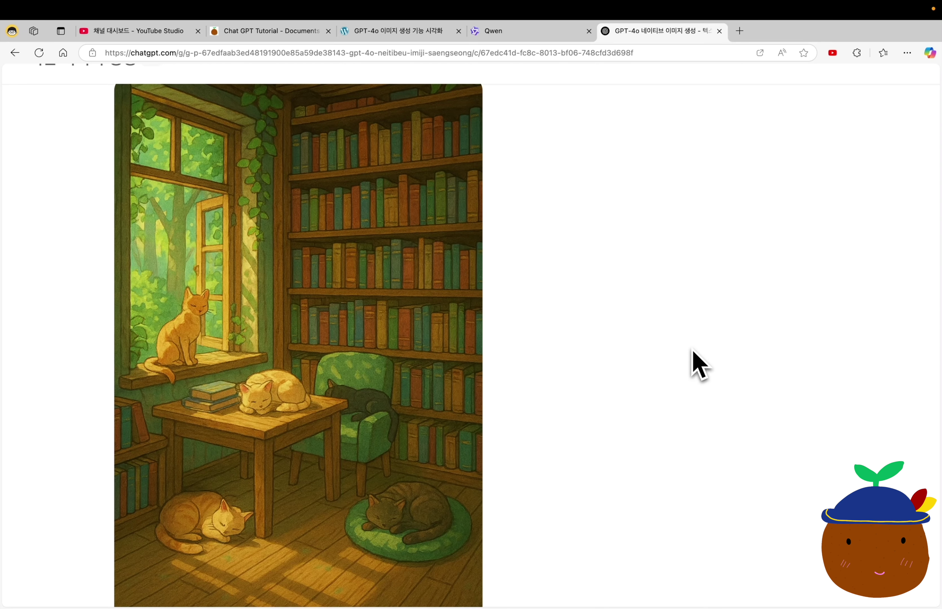
scroll(699, 365, "down", 3)
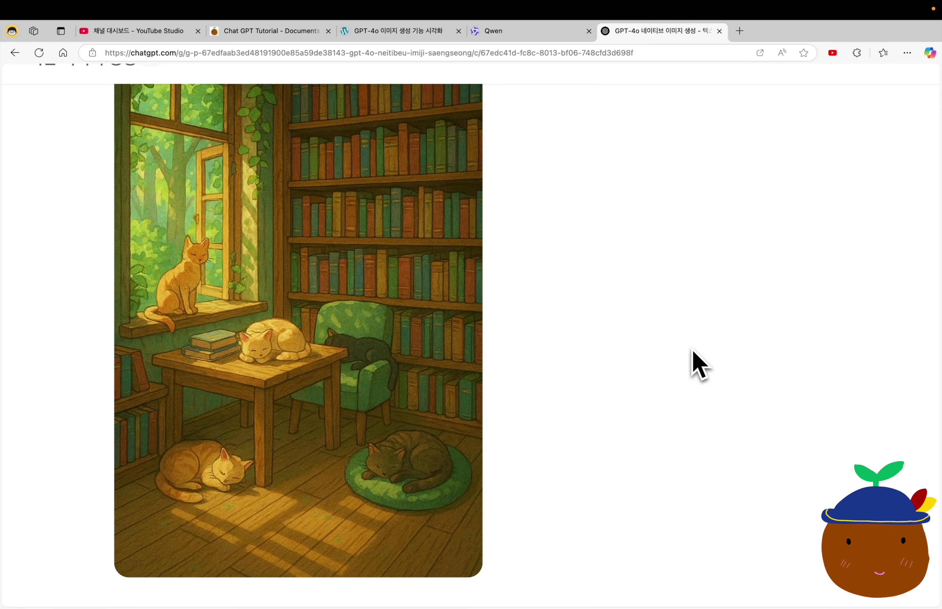
Examine the neon cyberpunk city skyline prompt and its first generated image.
scroll(699, 364, "down", 15)
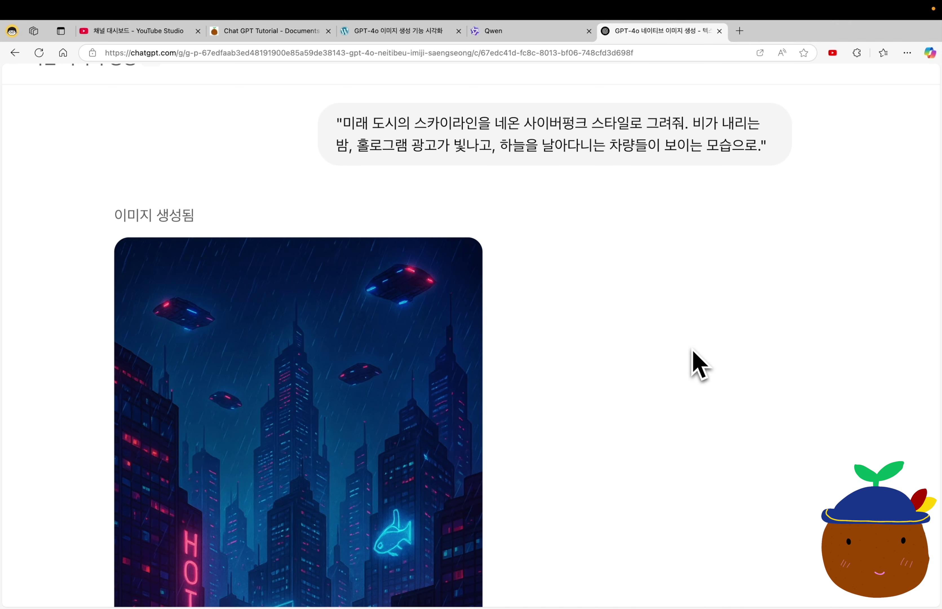
scroll(696, 364, "down", 4)
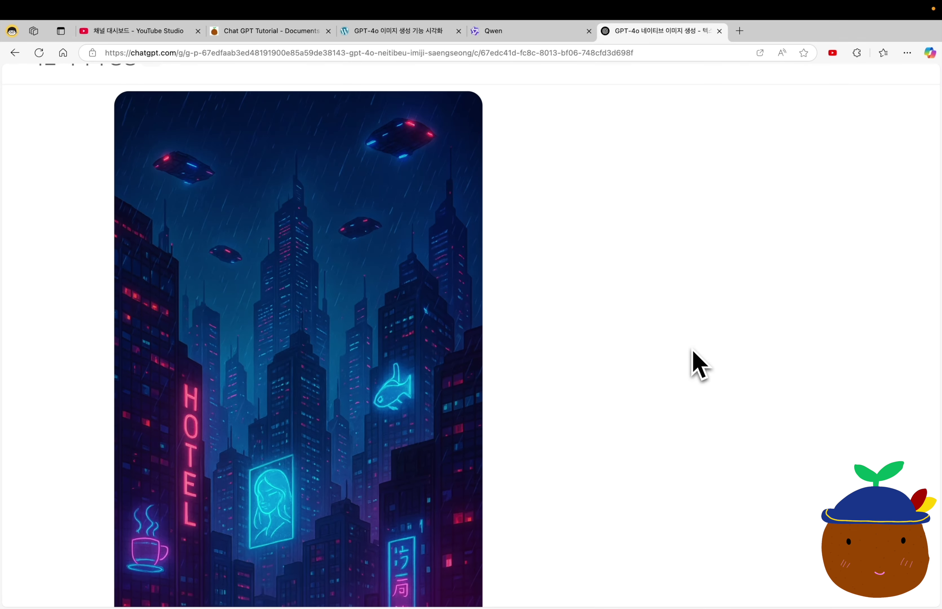
scroll(697, 364, "down", 2)
scroll(697, 365, "up", 3)
scroll(697, 365, "down", 3)
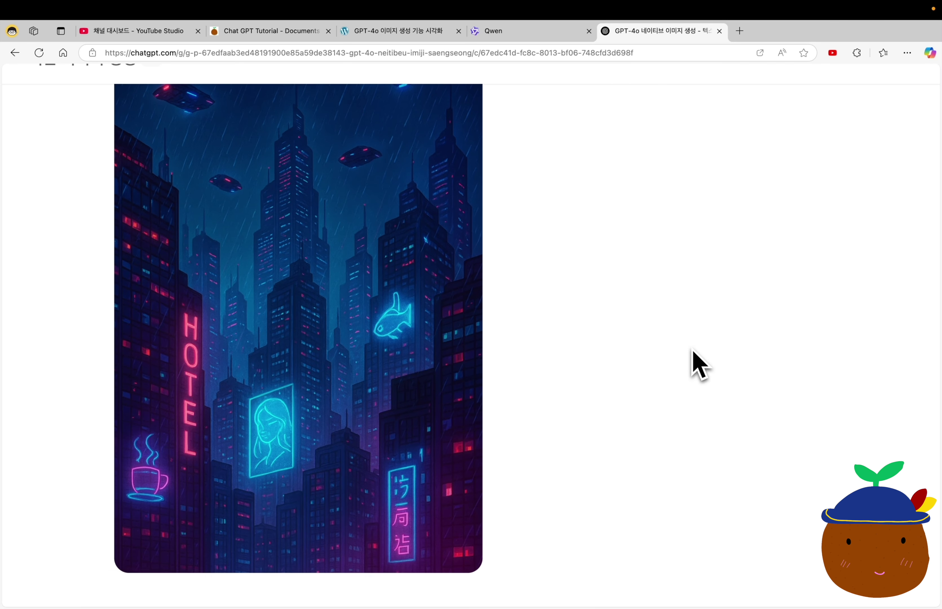
Examine the reworked versions of the cyberpunk skyline, including the one requested with "사진처럼 만들어줘.".
scroll(697, 364, "down", 10)
scroll(697, 365, "down", 3)
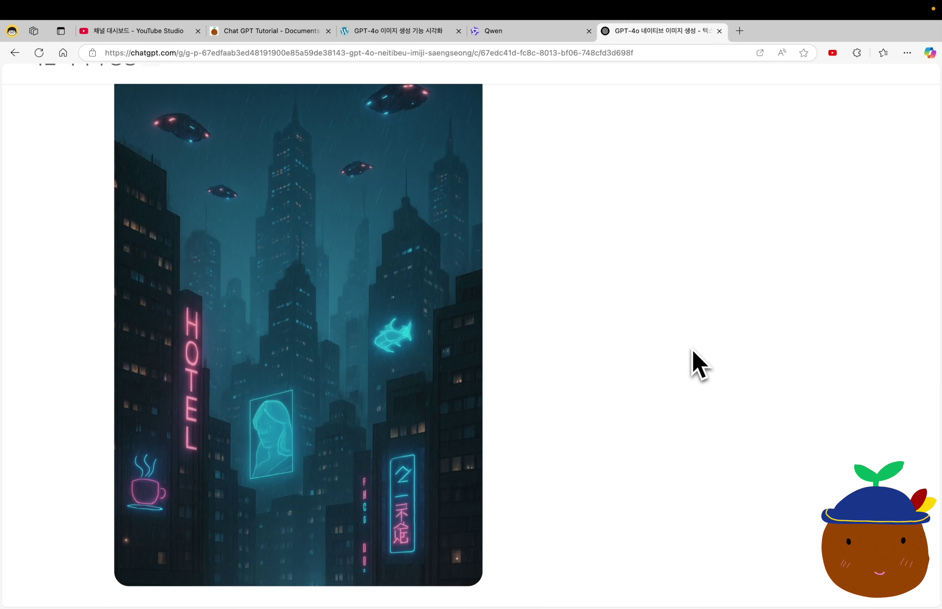
scroll(694, 351, "down", 10)
scroll(696, 365, "down", 1)
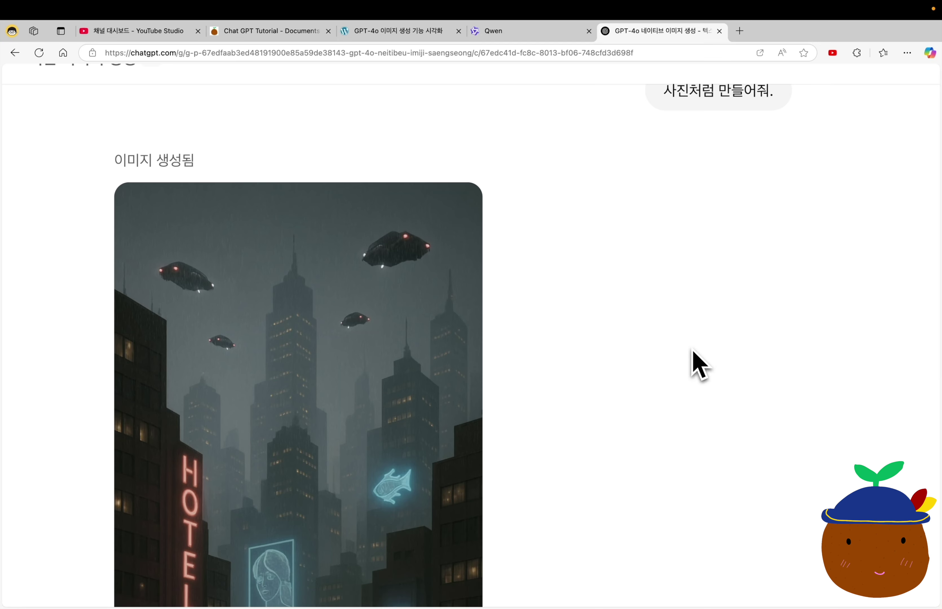
scroll(613, 395, "down", 5)
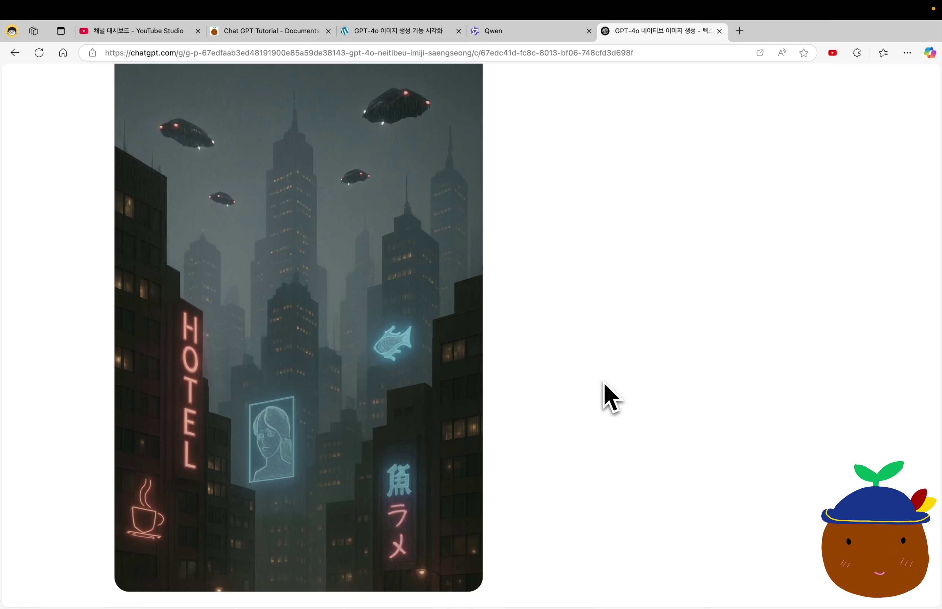
Return to the lecture page, highlight the "이미지 편집 및 변환" heading, and open the ChatGPT conversation of that name.
key("super+3")
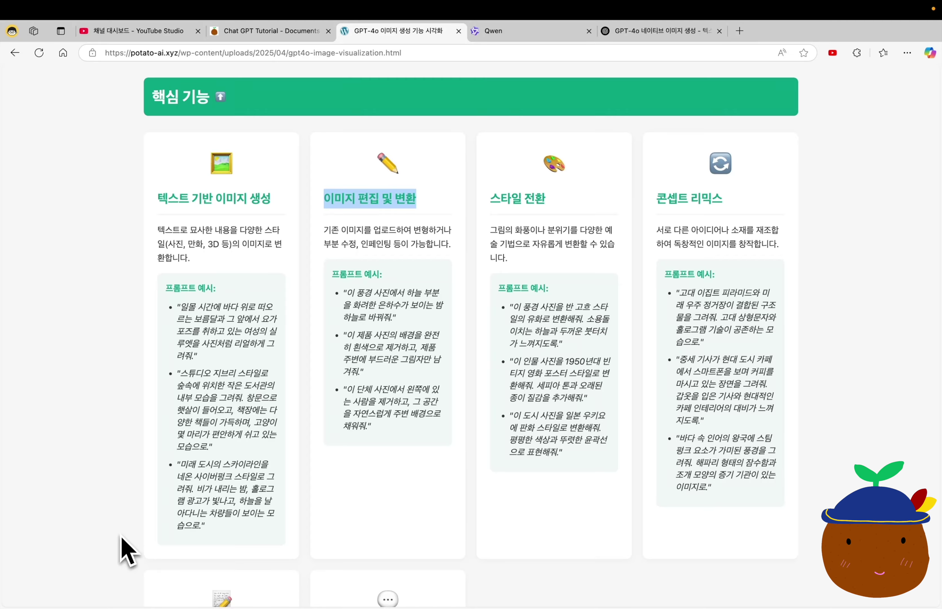
key("super+5")
left_click(828, 187)
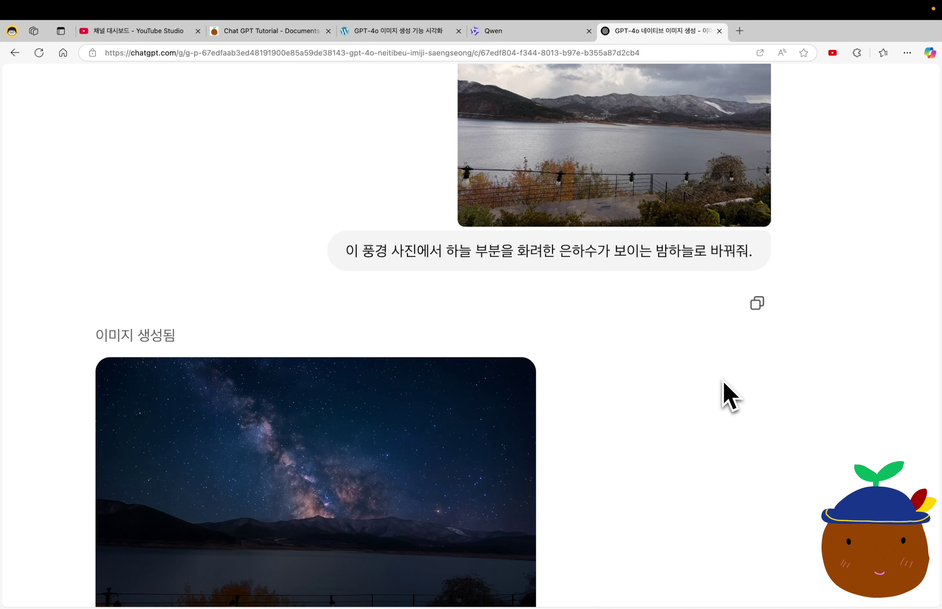
Compare the original lake photo with its Milky Way night-sky edit, viewing the edited image at full size and closing it.
scroll(727, 390, "up", 3)
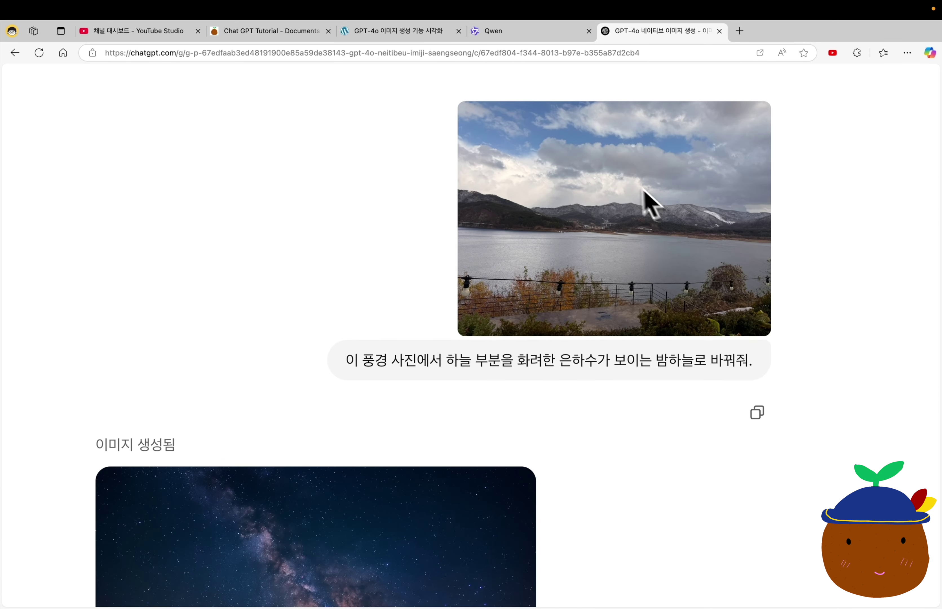
scroll(645, 501, "down", 7)
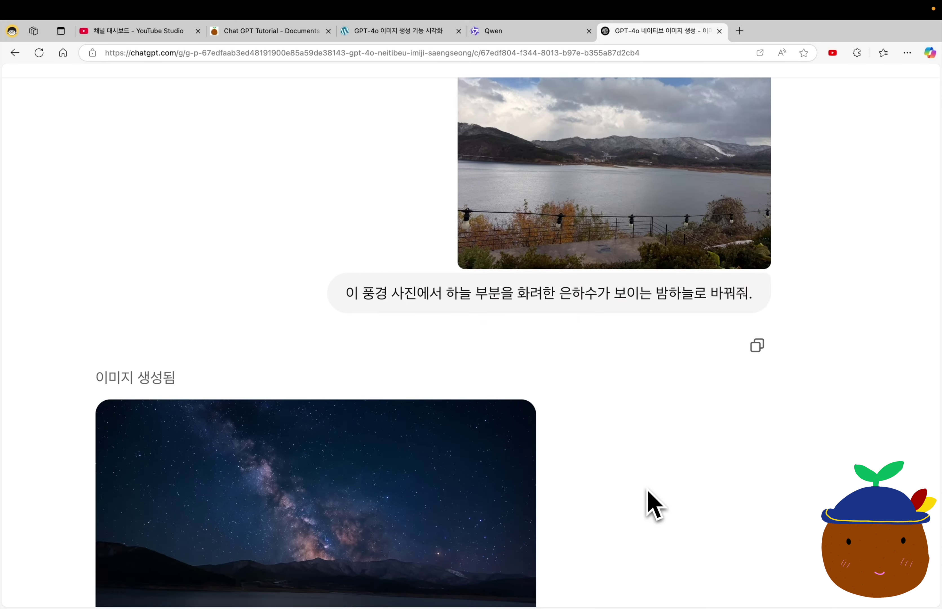
left_click(507, 275)
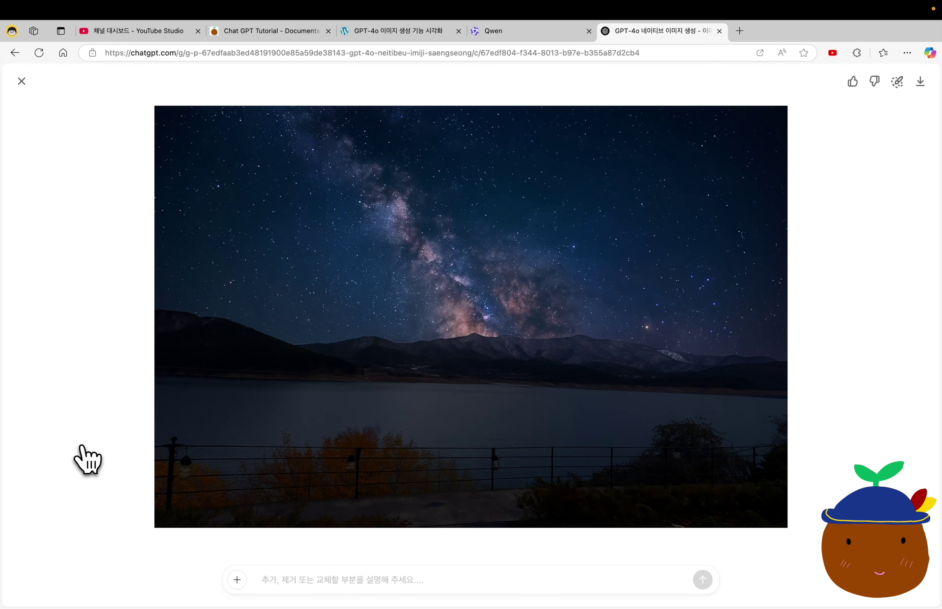
left_click(22, 81)
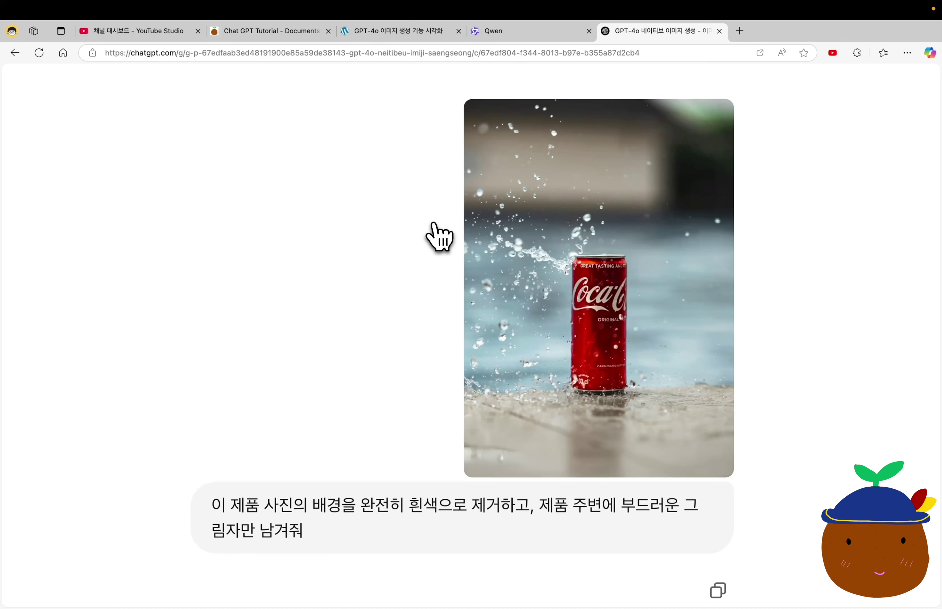
View the Coca-Cola can photo and its white-background edit, plus the group illustration used for the person-removal request, at full size.
left_click(434, 223)
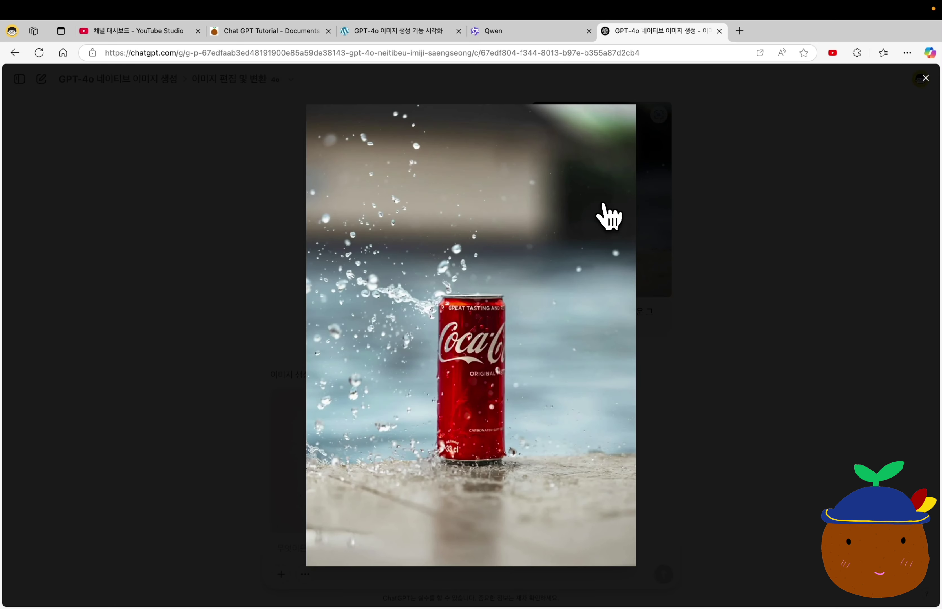
left_click(772, 169)
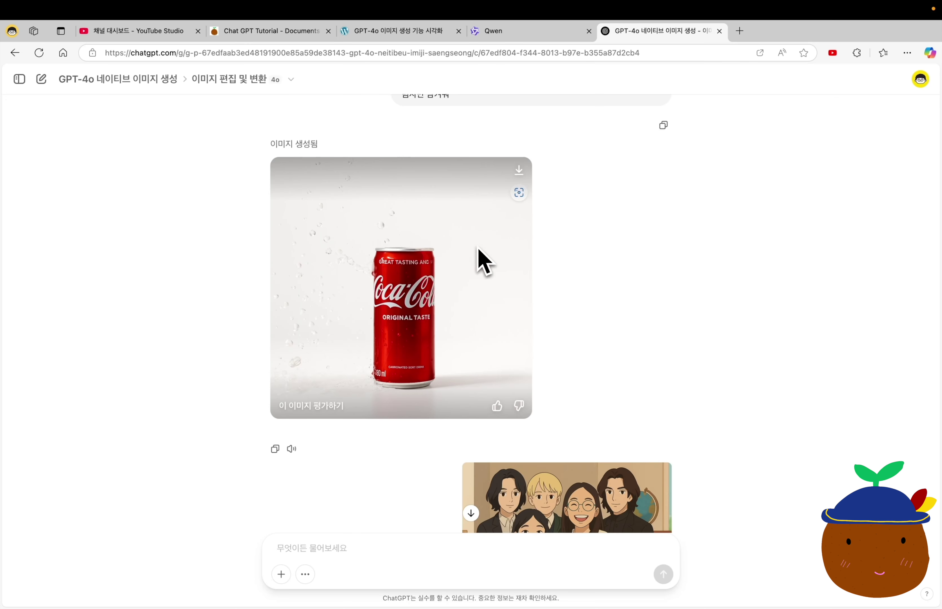
left_click(480, 252)
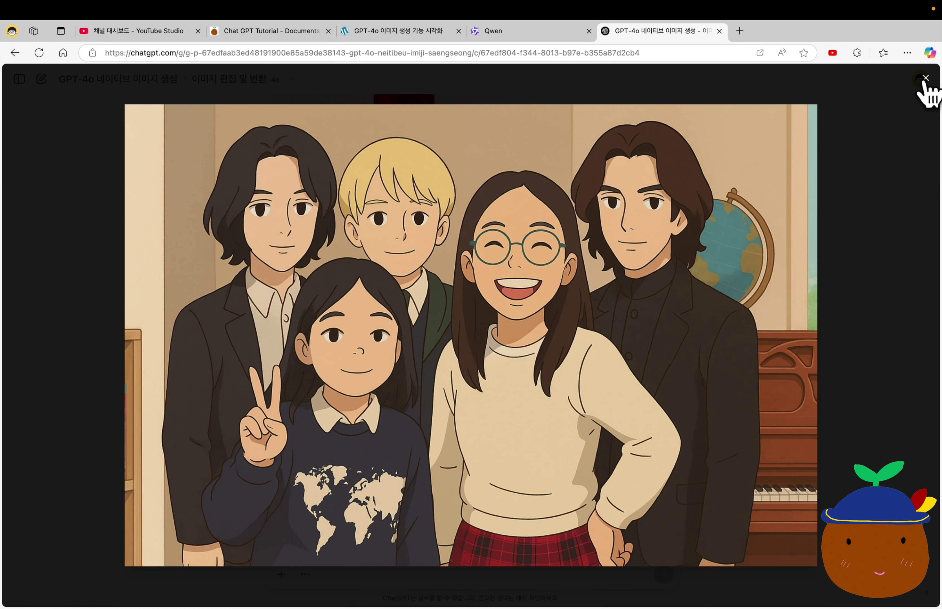
left_click(920, 81)
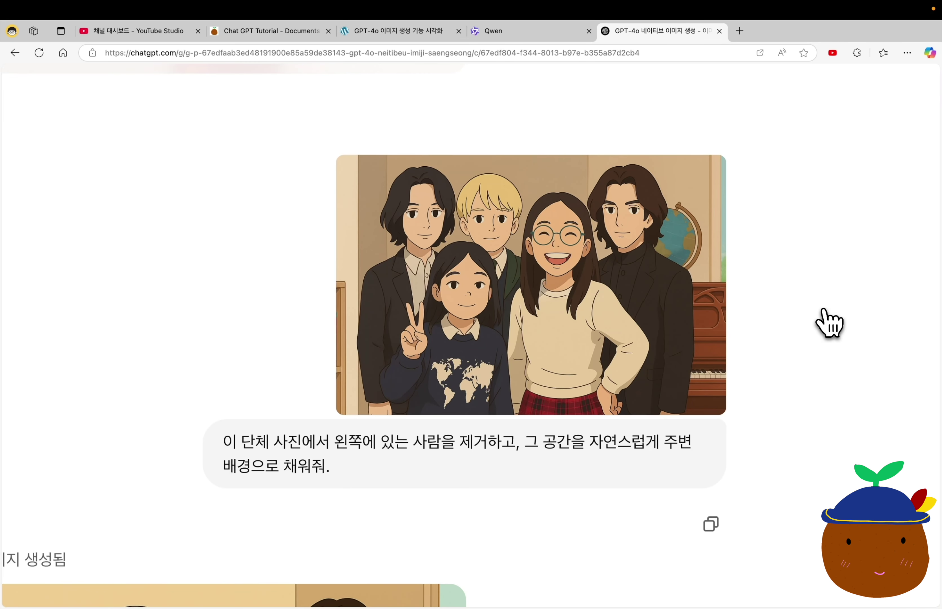
left_click(683, 208)
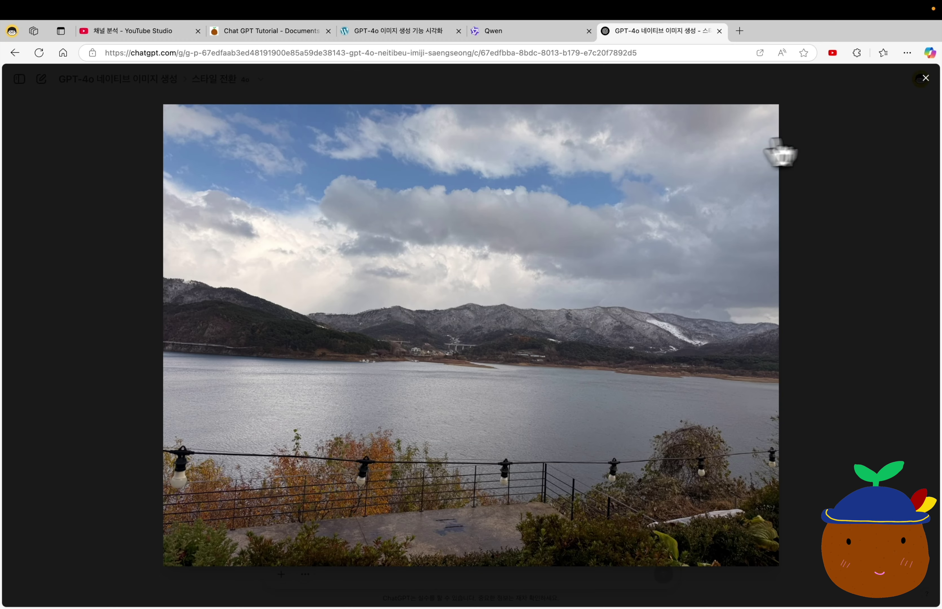
Compare the original lake photo in the 스타일 전환 conversation with its Van Gogh-style version, viewing both at full size.
left_click(926, 78)
scroll(544, 184, "up", 5)
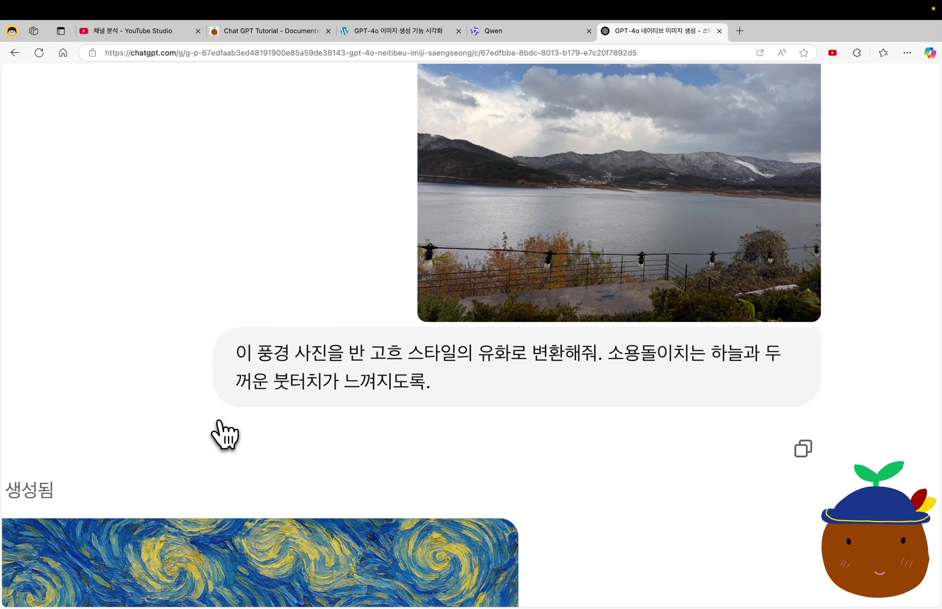
scroll(224, 436, "down", 5)
left_click(421, 309)
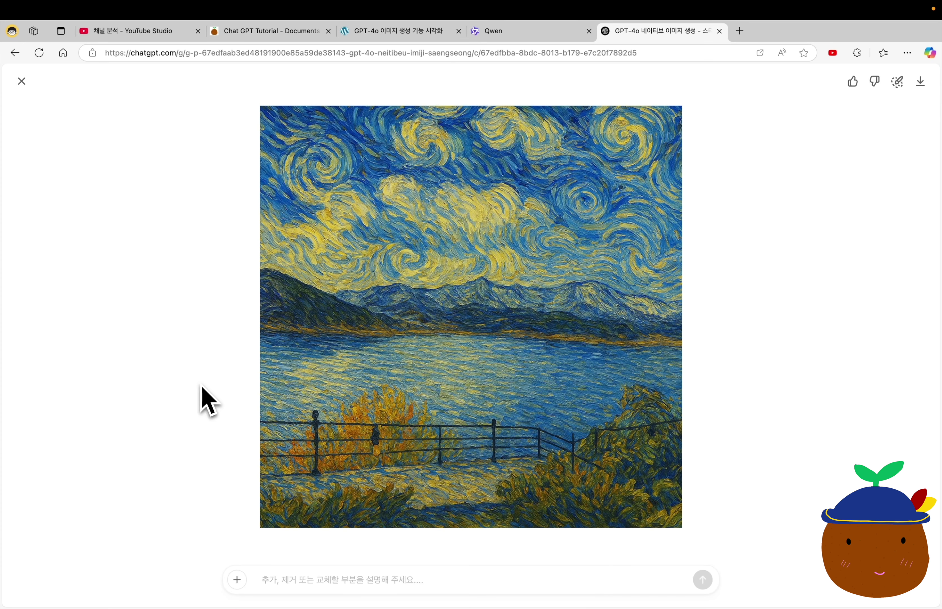
left_click(206, 400)
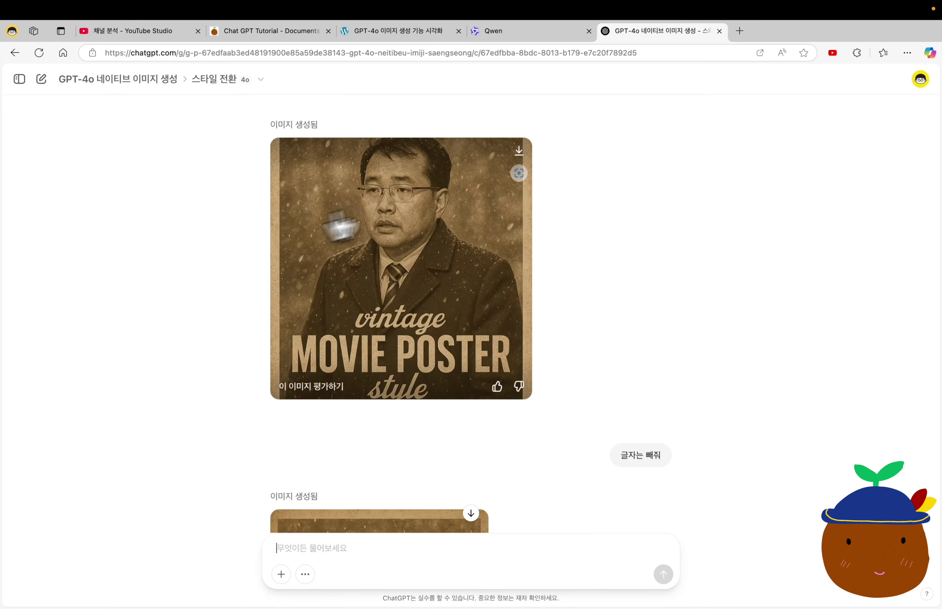
Examine the vintage movie poster portrait, its version without lettering, and the ukiyo-e-style city image at full size.
left_click(396, 388)
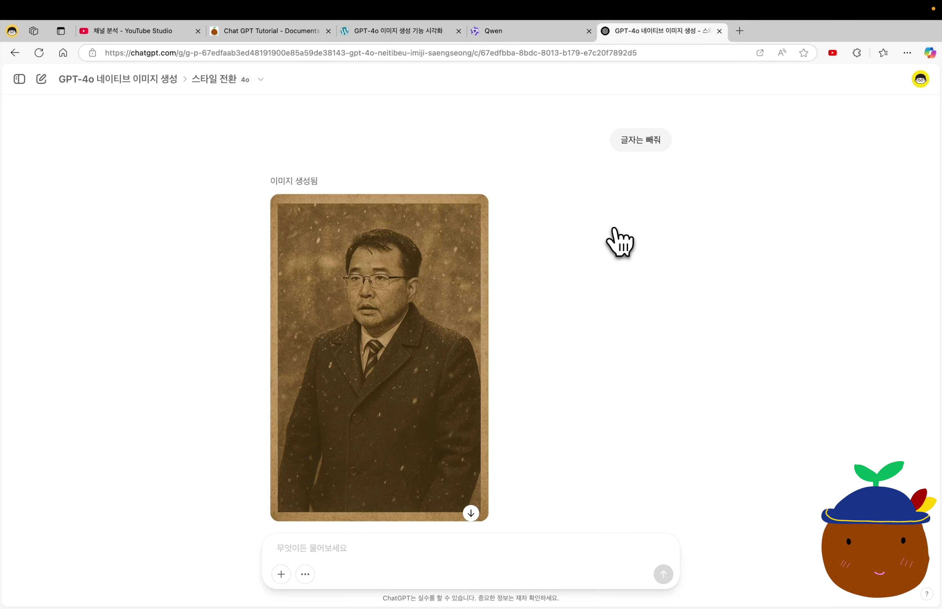
left_click(471, 311)
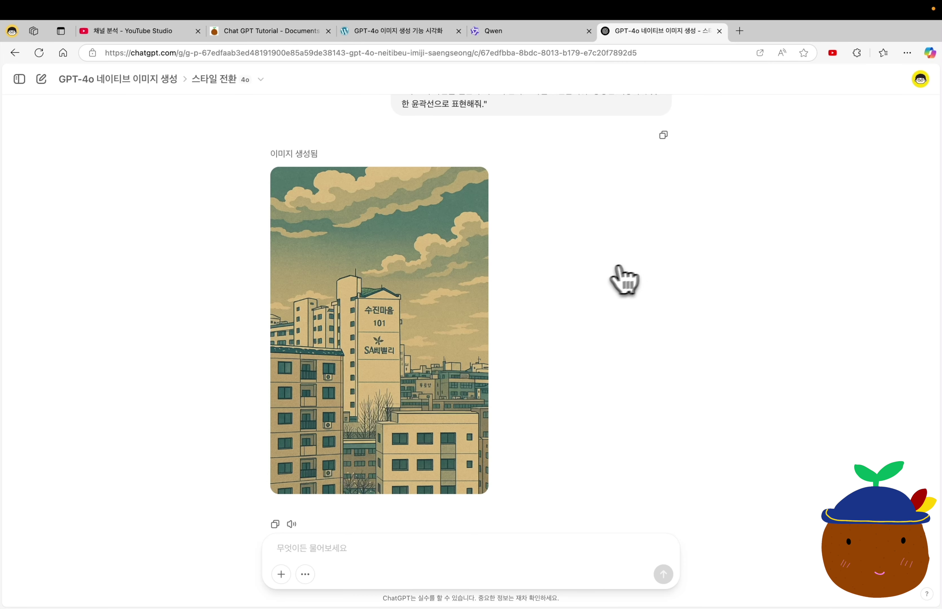
left_click(429, 281)
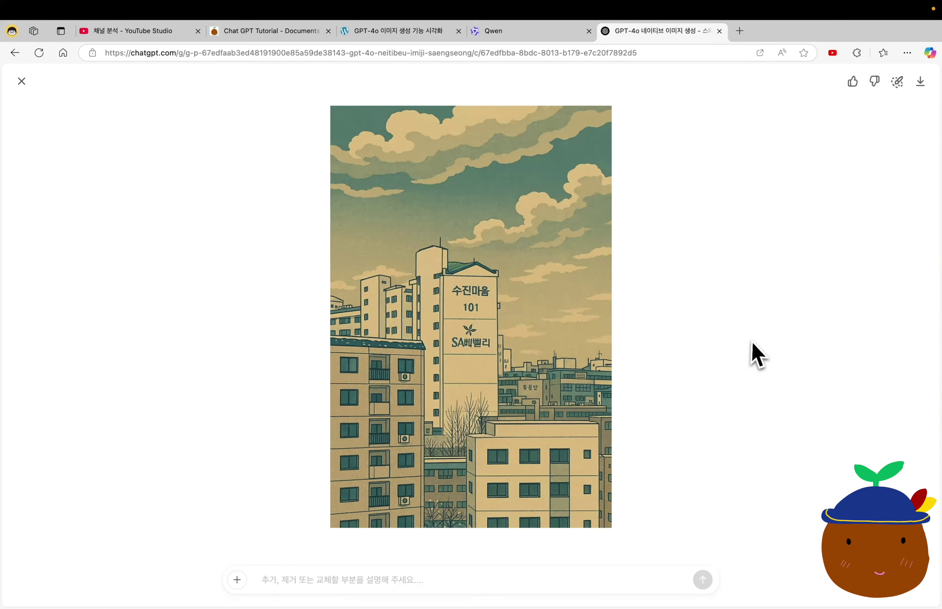
key("Escape")
scroll(108, 225, "down", 5)
scroll(107, 225, "down", 3)
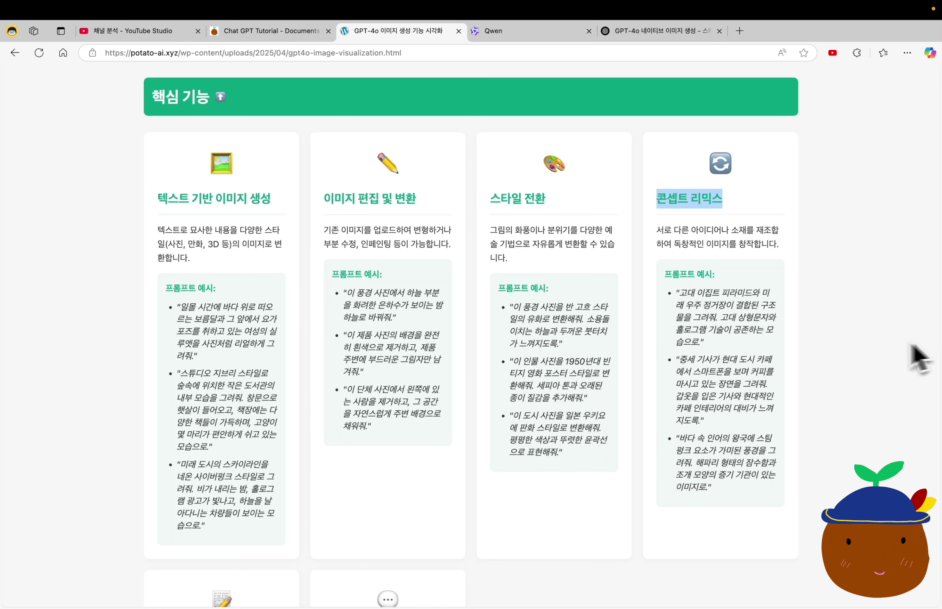
Go from the lecture page's 콘셉트 리믹스 section to its ChatGPT conversation and view the pyramid space station and café knight images at full size.
left_click(845, 358)
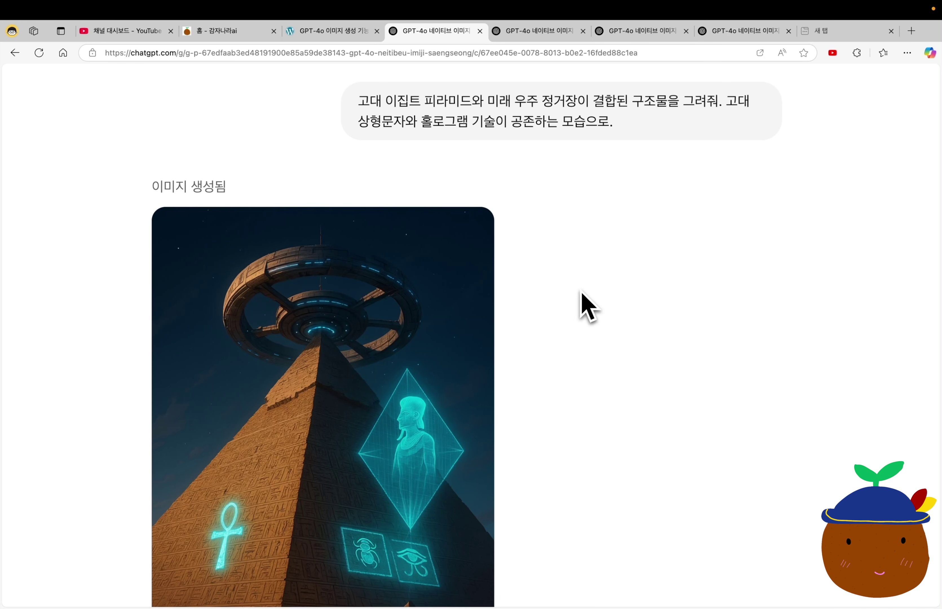
left_click(392, 331)
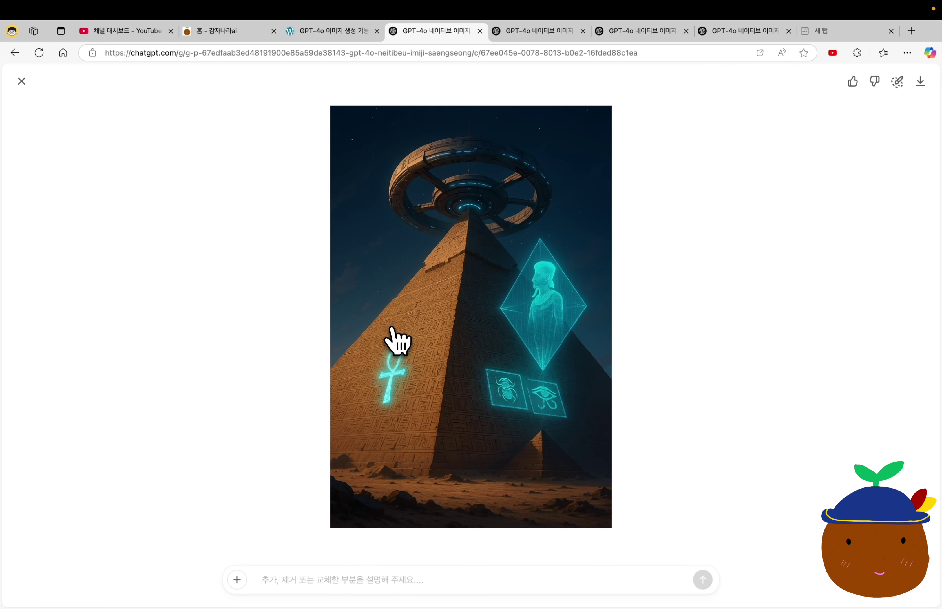
key("Escape")
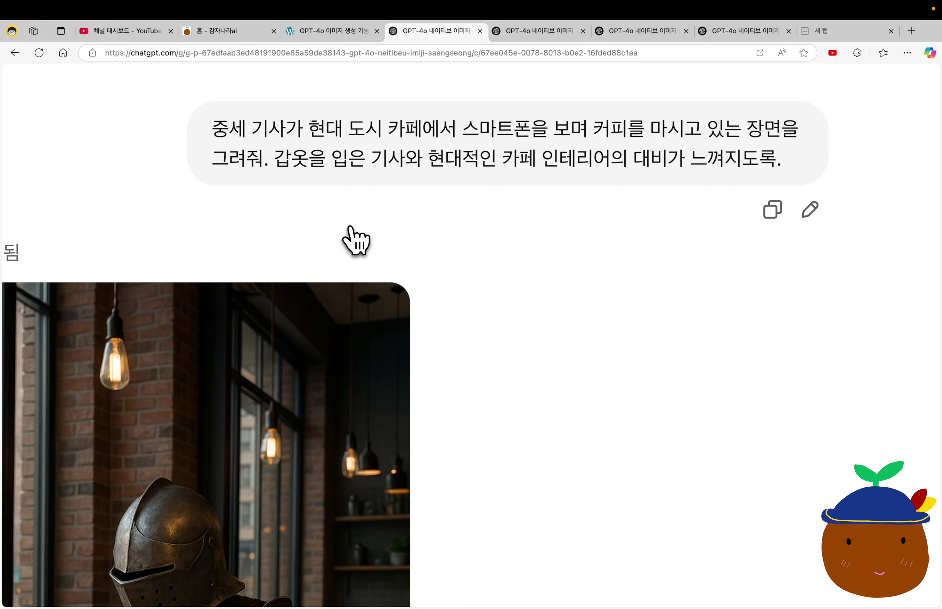
left_click(205, 333)
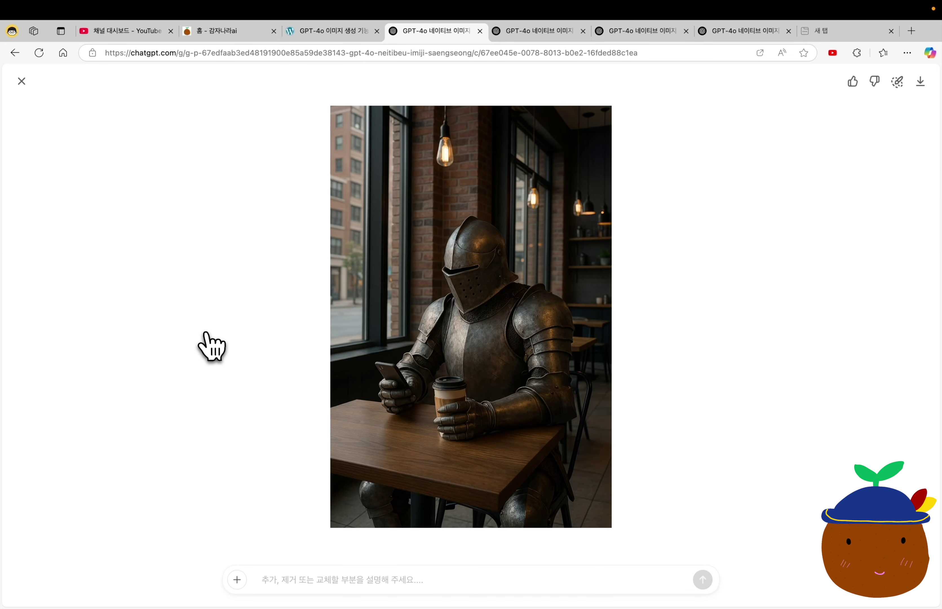
left_click(205, 334)
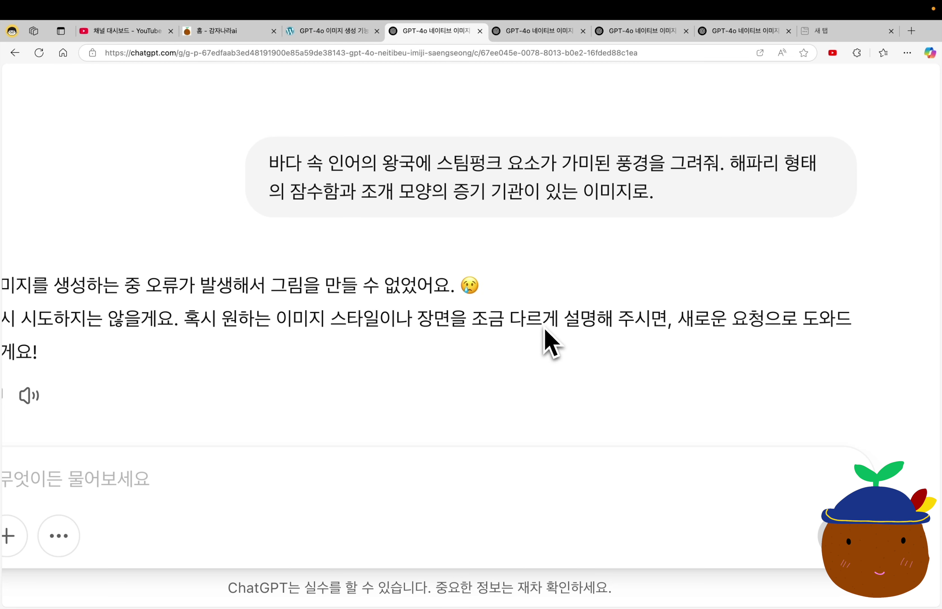
Switch the steampunk mermaid kingdom prompt to its second version and view the generated image at full size.
scroll(545, 329, "down", 5)
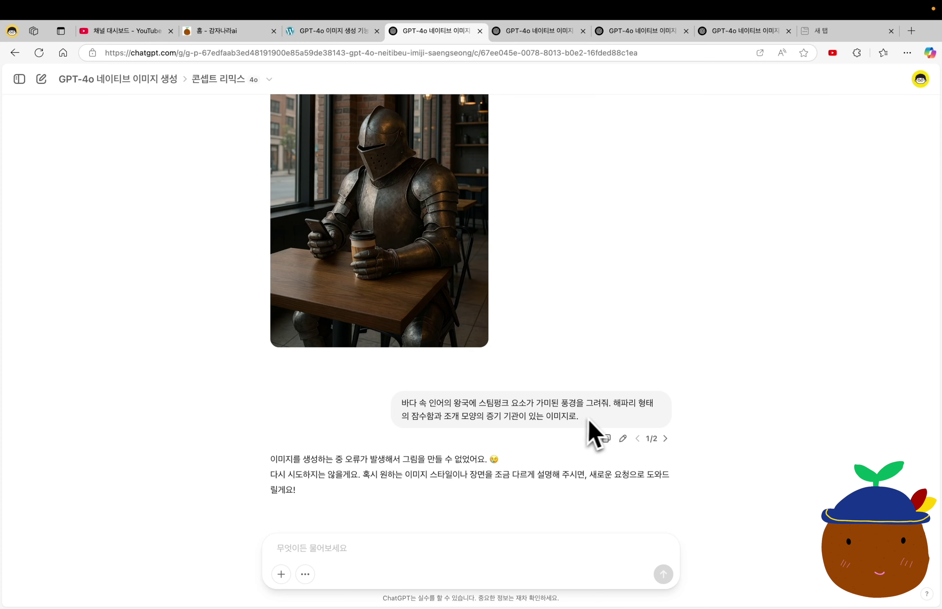
left_click(662, 438)
left_click(404, 385)
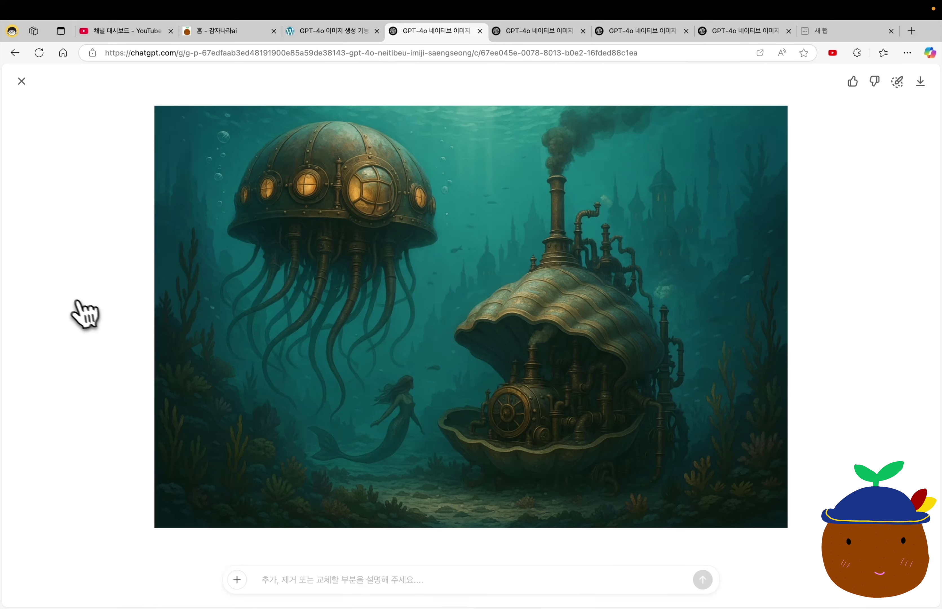
Return to the lecture page's 정확한 텍스트 렌더링 section, open its ChatGPT conversation, and view the Cosmic Cafe sign image.
key("ctrl+shift+Tab")
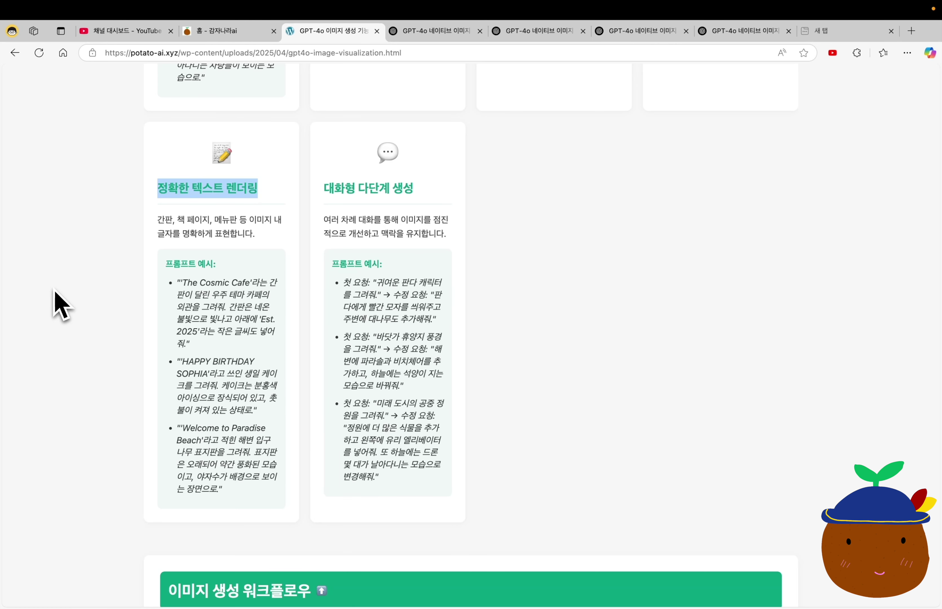
key("ctrl+Tab")
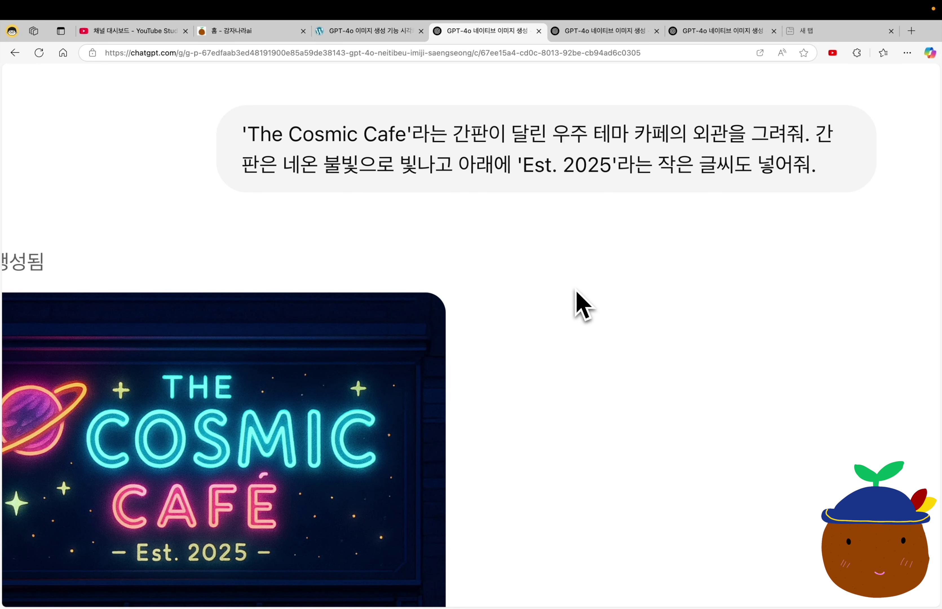
left_click(190, 367)
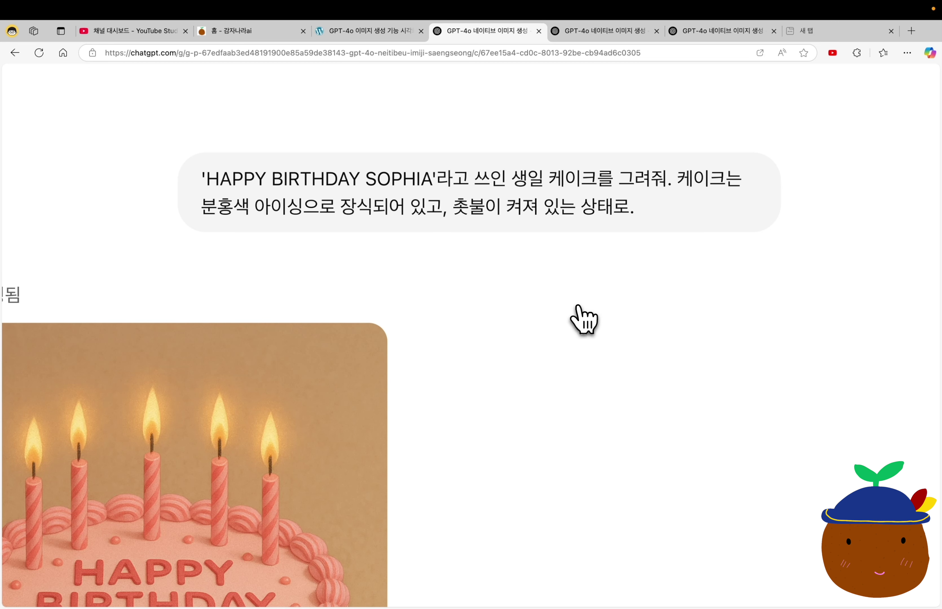
View the generated pink birthday cake image at full size and close it.
key("ctrl+0")
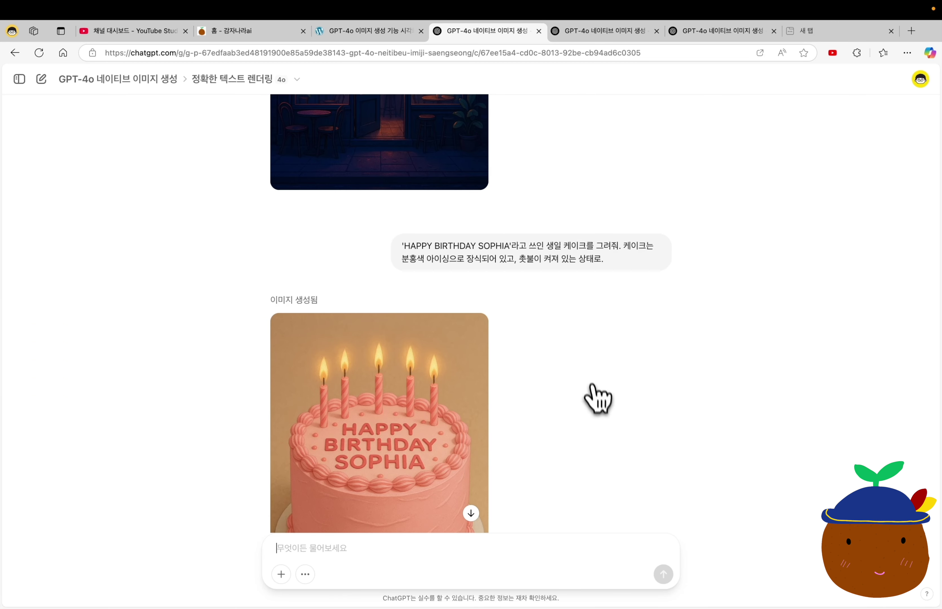
scroll(594, 389, "down", 4)
left_click(403, 361)
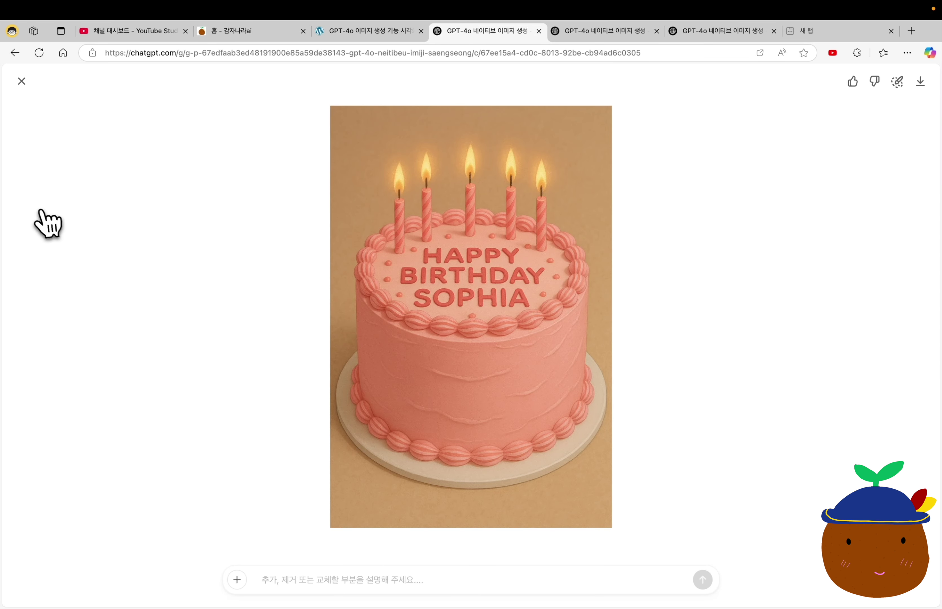
left_click(42, 218)
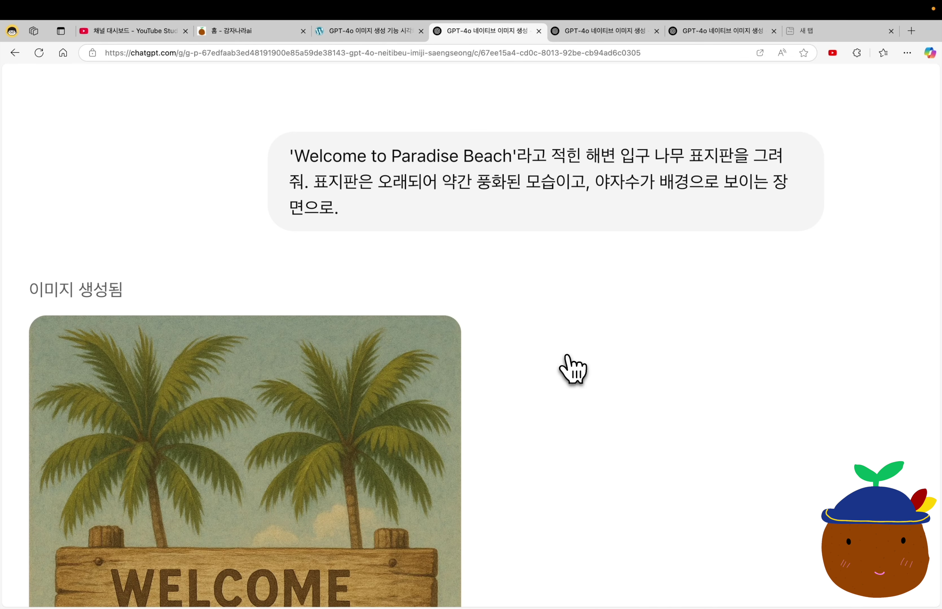
View the "Welcome to Paradise Beach" wooden sign image at full size and close it.
key("super+0")
left_click(441, 446)
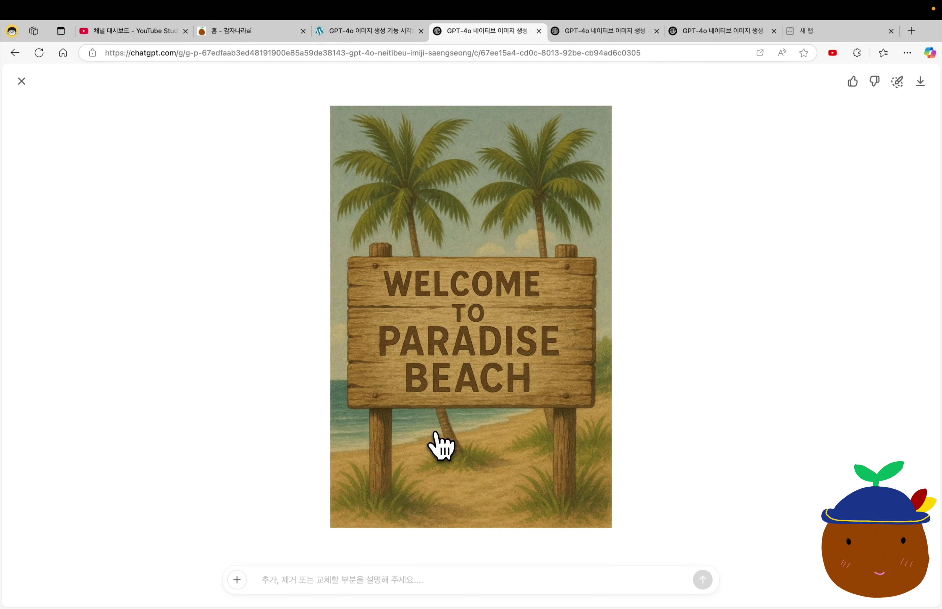
left_click(228, 505)
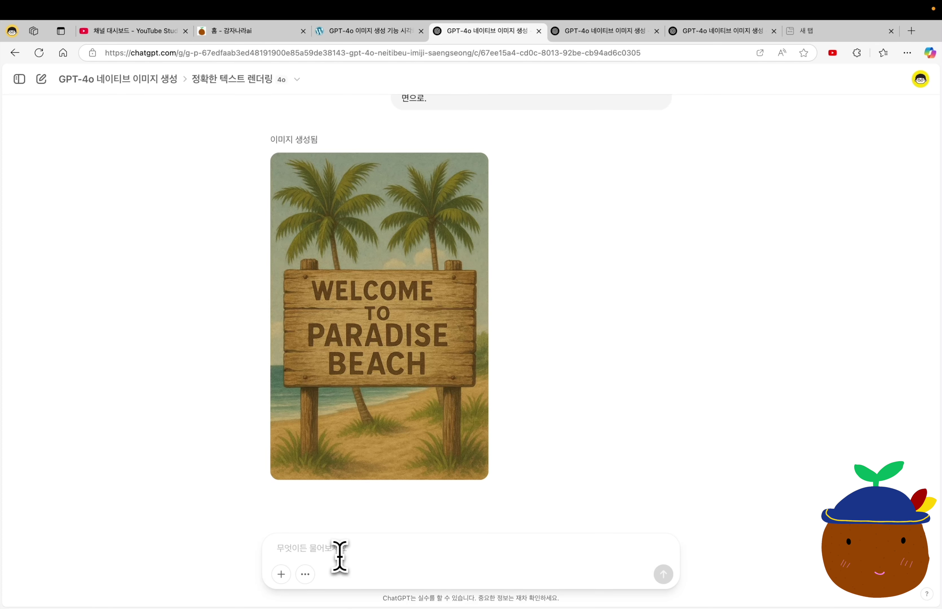
Ask for the beach sign's wording in Korean by sending "문구를 비슷한 폰트의 한글로 다시 해줘.".
type("문구를 비슷한 폰트의 한글로 다시 해줘.")
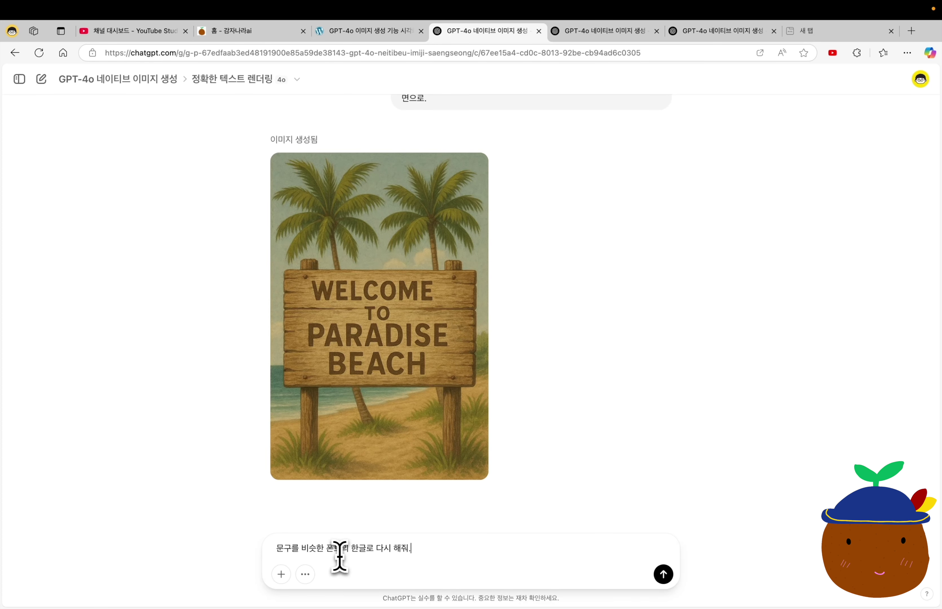
key("Return")
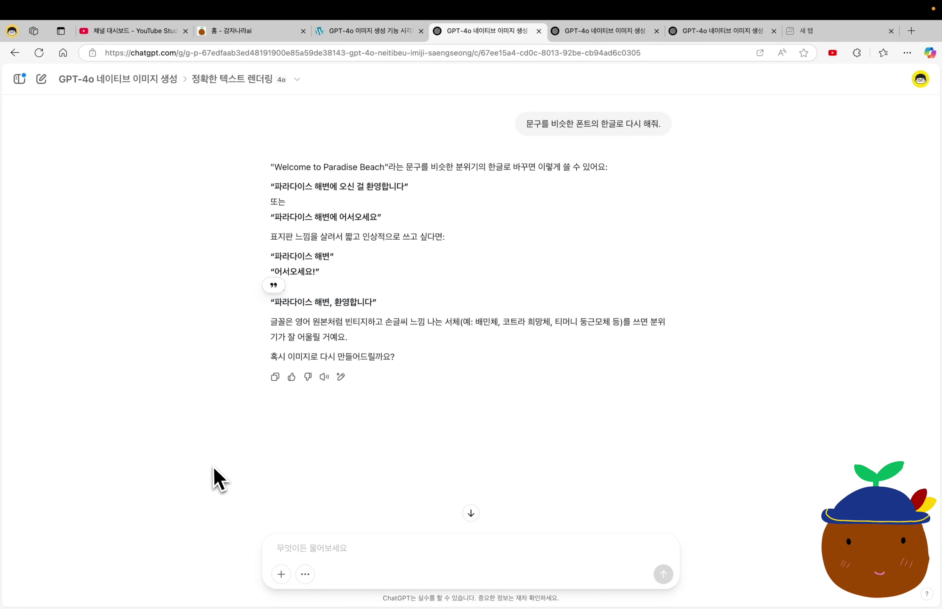
Generate the Korean beach sign by sending "“파라다이스 해변, 환영합니다”로 이미지로 만들어줘." and view the image at full size.
type("\"파라다이스 해변, 환영합니다\"로 이미지로 만들어줘.")
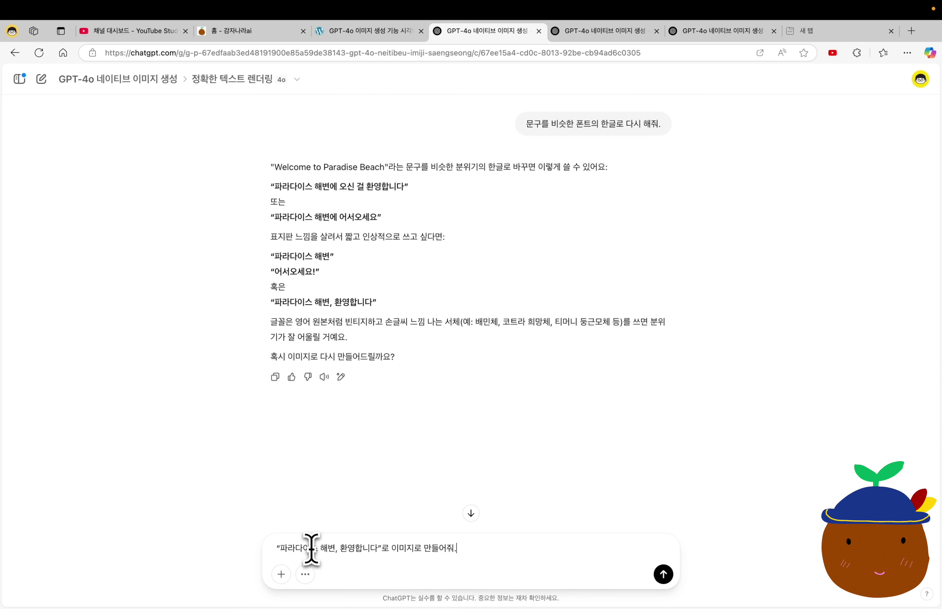
key("Return")
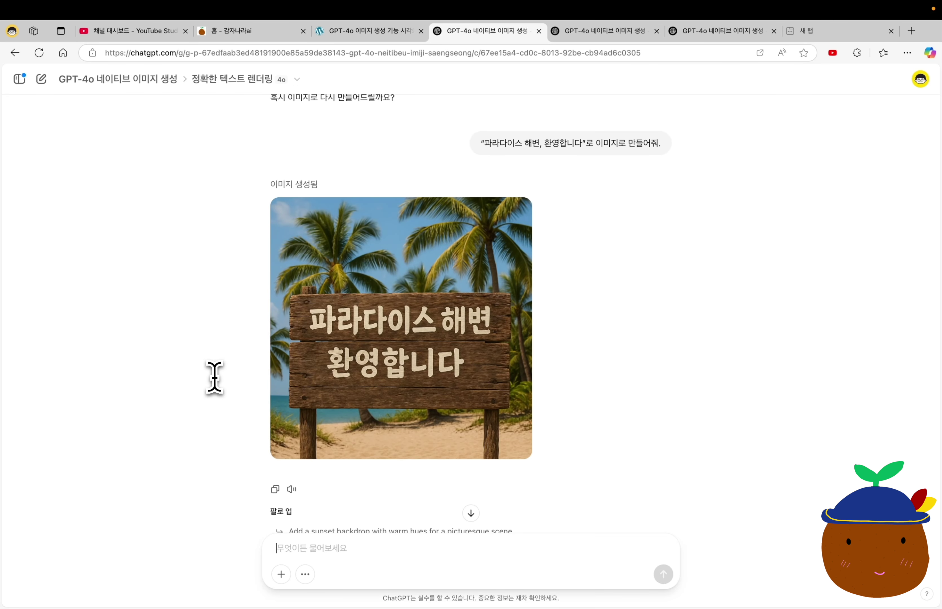
left_click(442, 256)
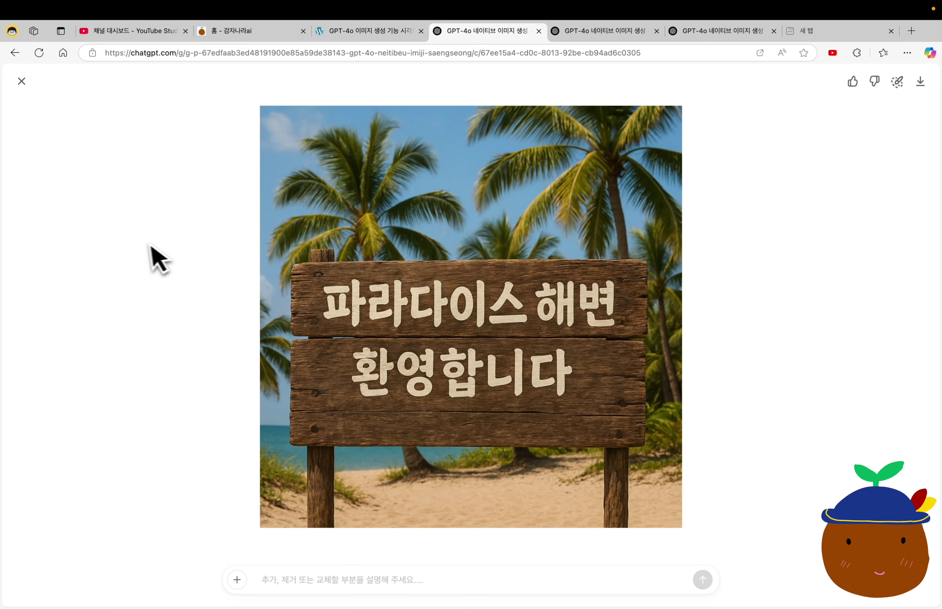
Return to the lecture page's 대화형 다단계 생성 section, open its ChatGPT conversation, and compare the original panda with its red-hat and bamboo revision.
key("ctrl+shift+Tab")
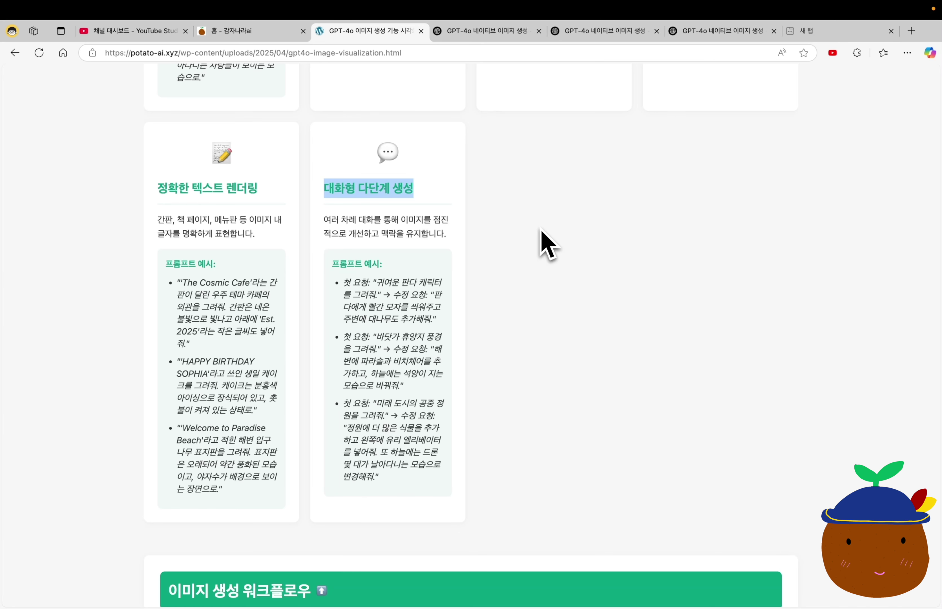
key("ctrl+Tab")
key("ctrl+Tab")
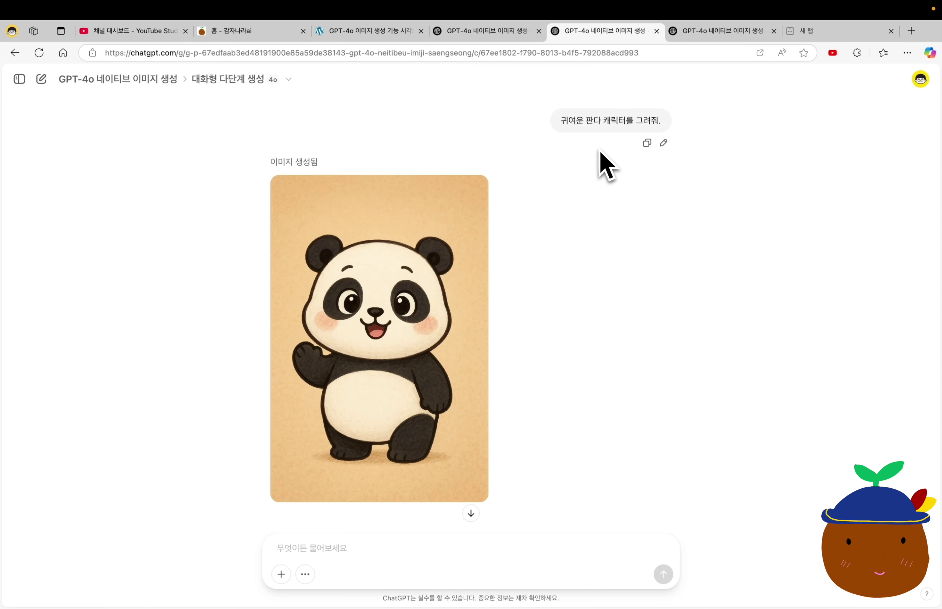
scroll(606, 164, "down", 10)
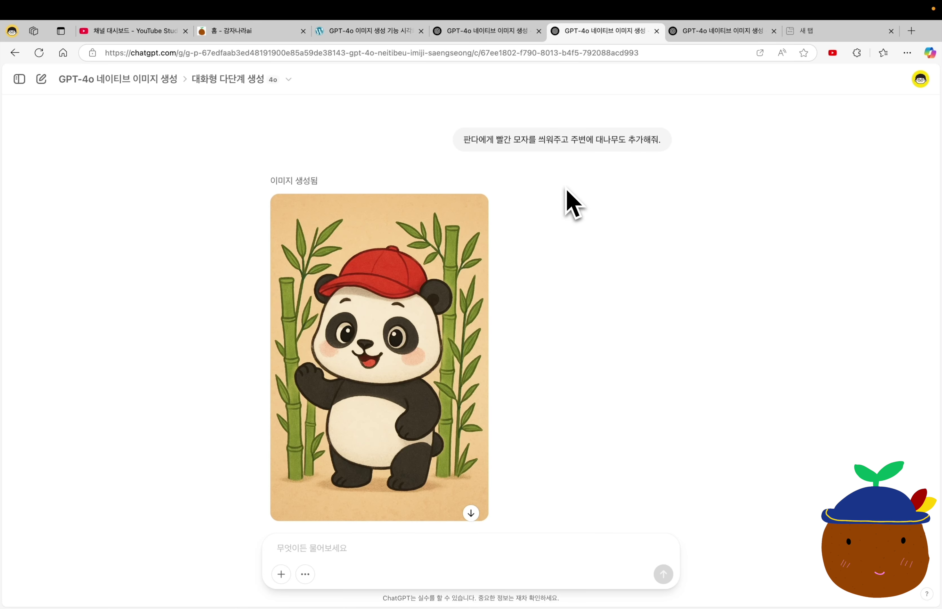
Go back and forth between the 귀여운 판다 image and the red-hat and bamboo version to check what the edit changed.
scroll(573, 204, "down", 2)
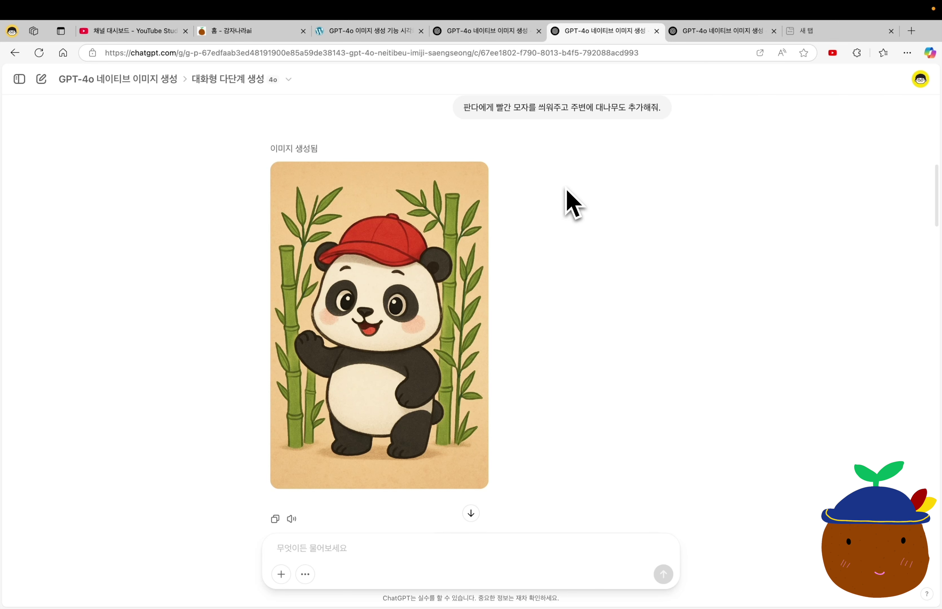
scroll(573, 204, "up", 10)
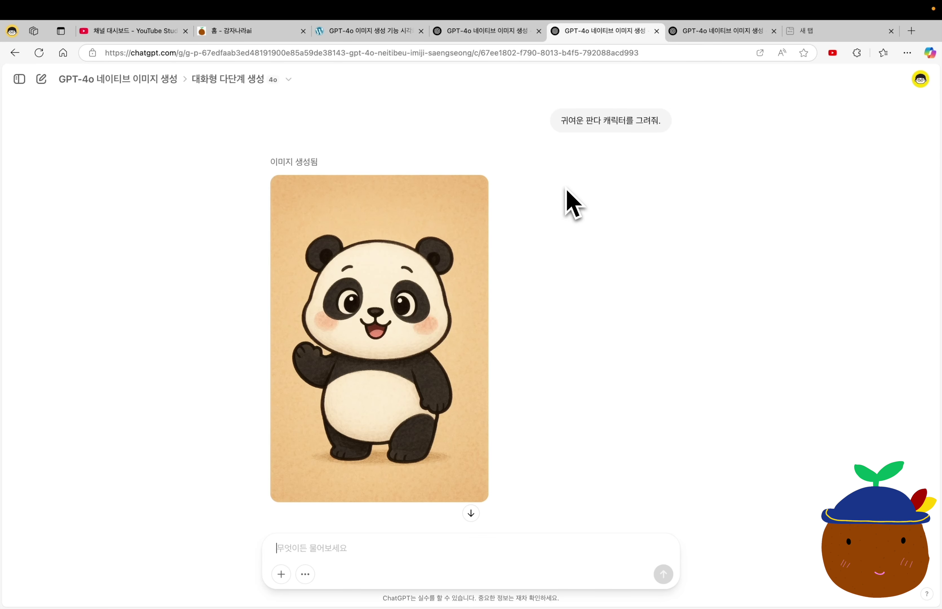
scroll(573, 204, "down", 9)
scroll(573, 204, "up", 9)
scroll(573, 203, "down", 9)
scroll(571, 204, "down", 8)
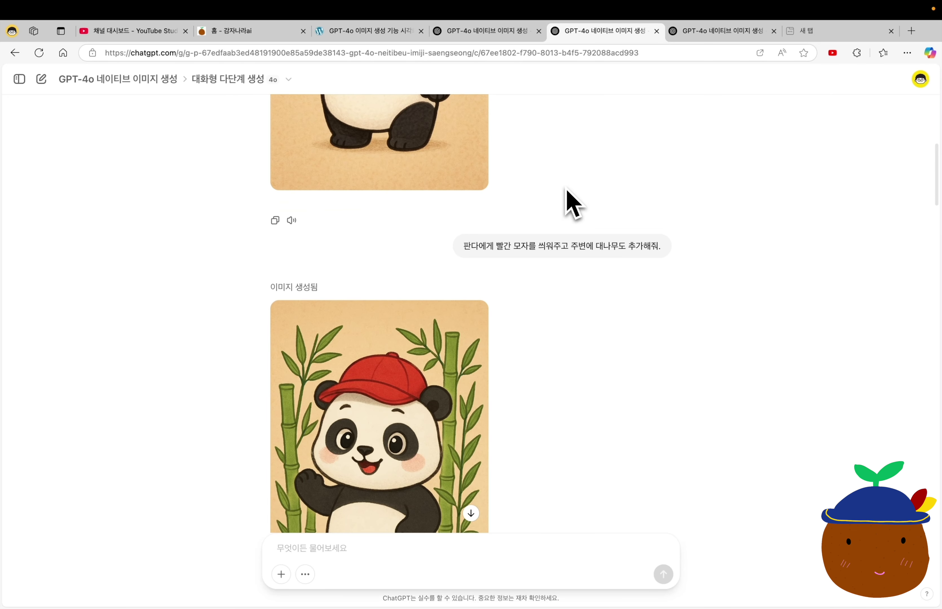
Read the message announcing completely new, unrelated images and continue to the 바닷가 휴양지 풍경 image.
scroll(570, 204, "down", 3)
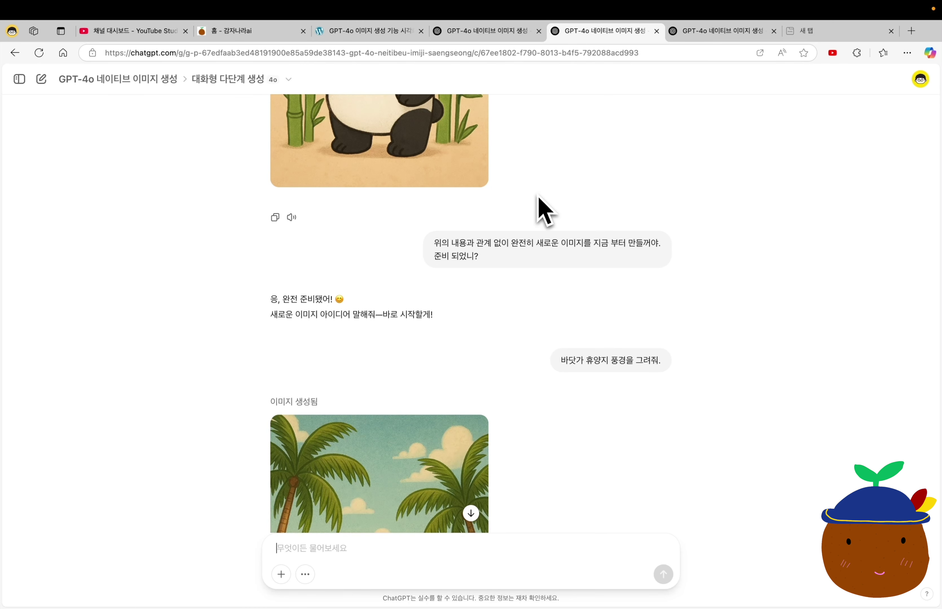
scroll(502, 317, "up", 5)
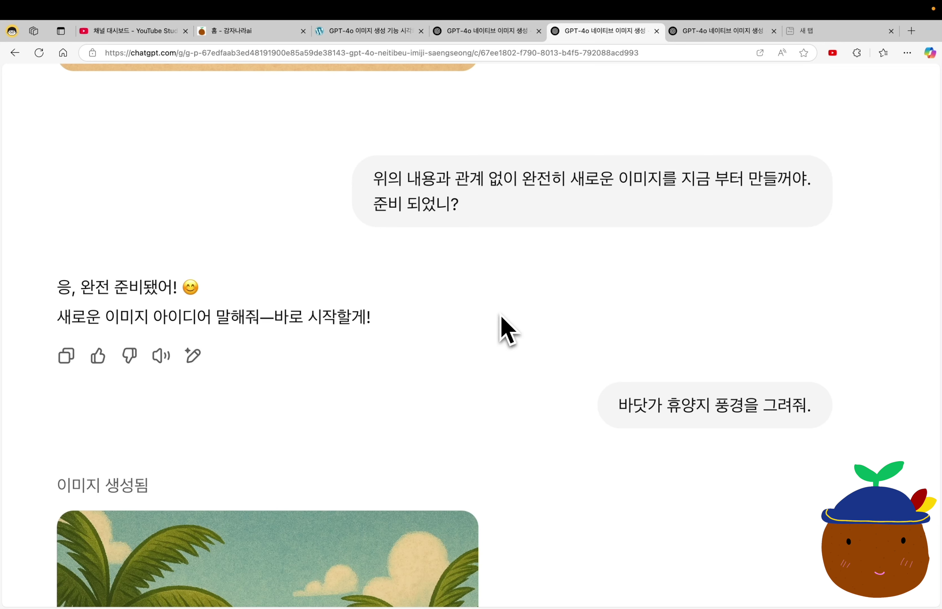
scroll(501, 314, "down", 5)
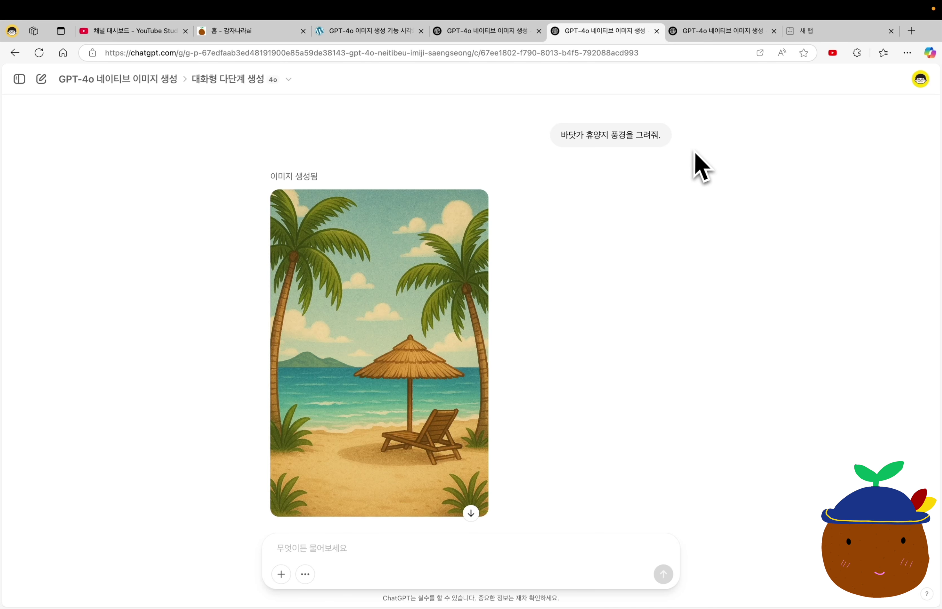
Compare the two response versions of the 바닷가 휴양지 풍경 prompt, ending on the first one with the single beach chair.
mouse_move(669, 156)
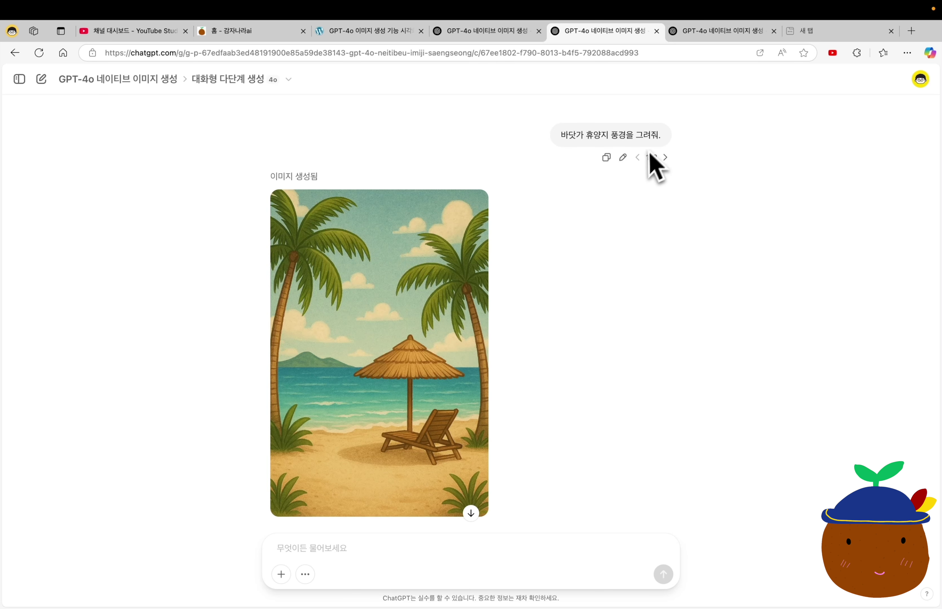
left_click(665, 157)
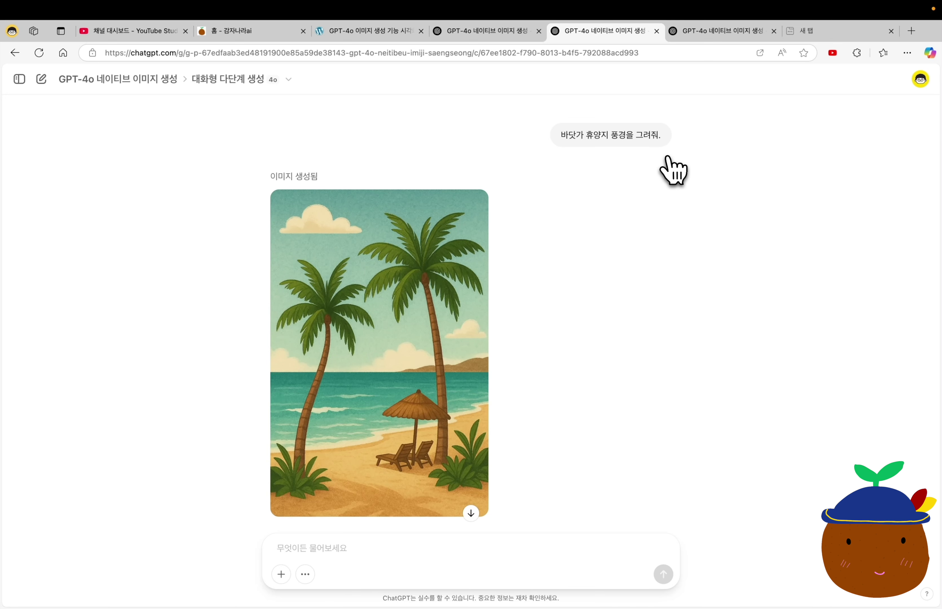
left_click(638, 158)
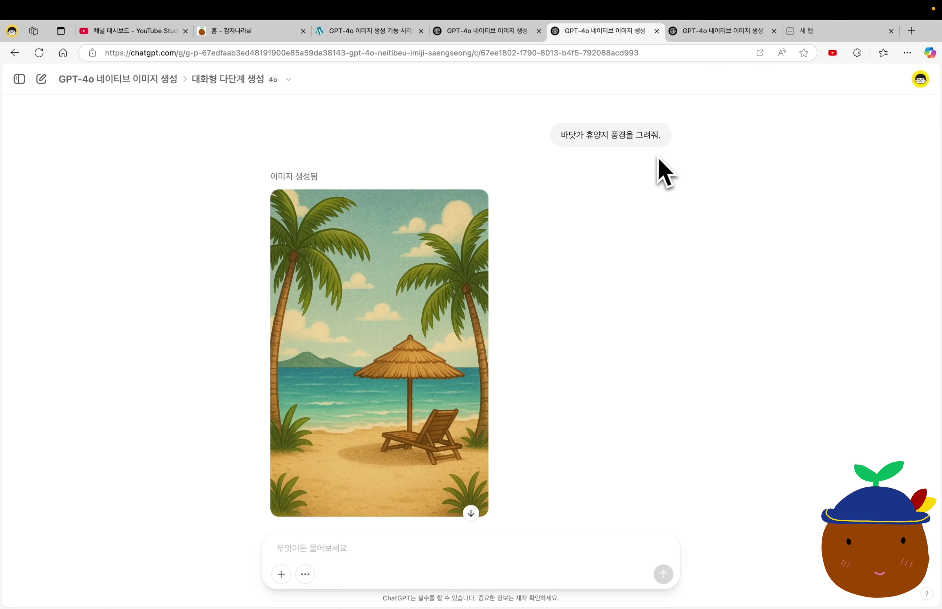
left_click(668, 159)
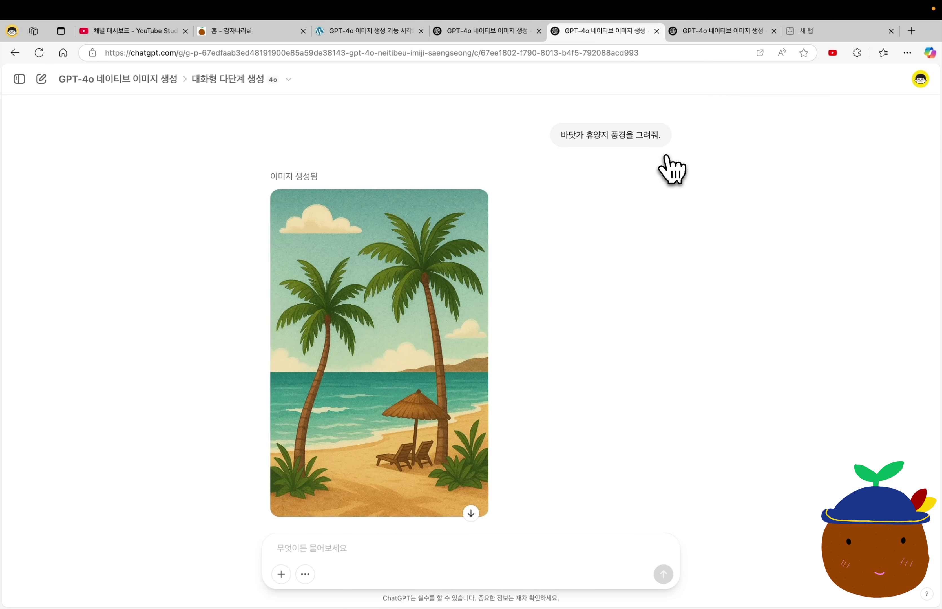
mouse_move(646, 149)
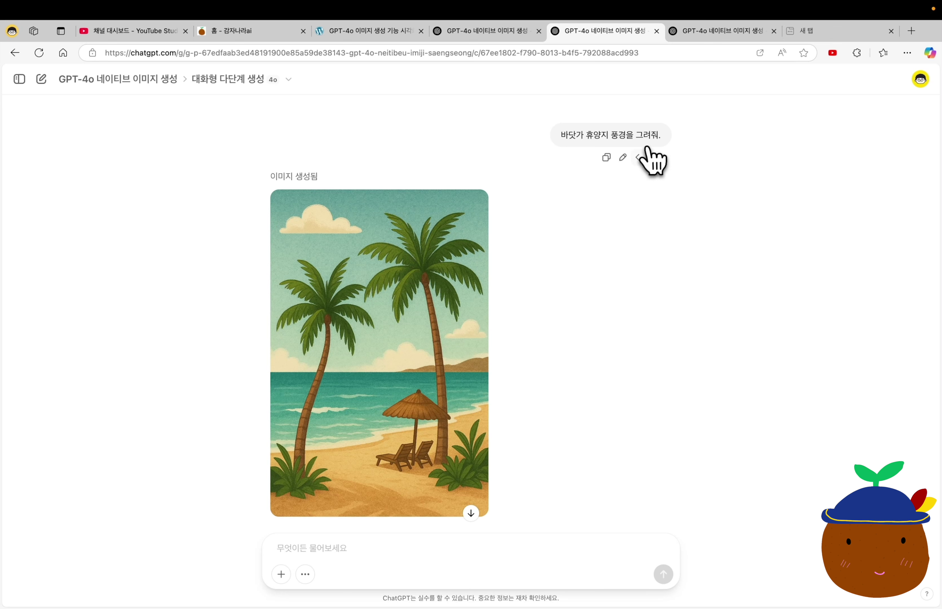
left_click(639, 158)
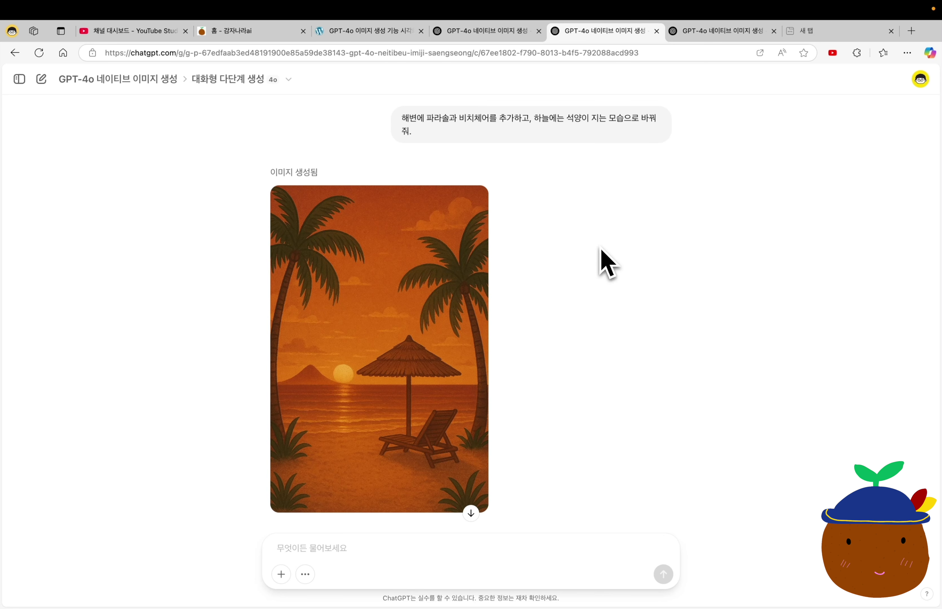
Compare the original beach scene with its sunset edit, and show the second version of the sunset prompt with two children playing.
scroll(607, 263, "up", 10)
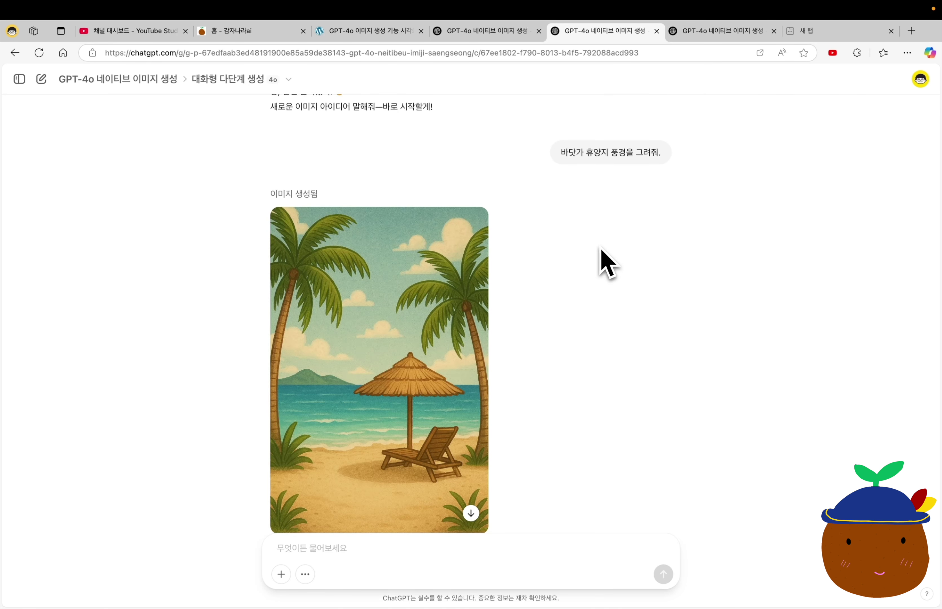
scroll(608, 263, "down", 10)
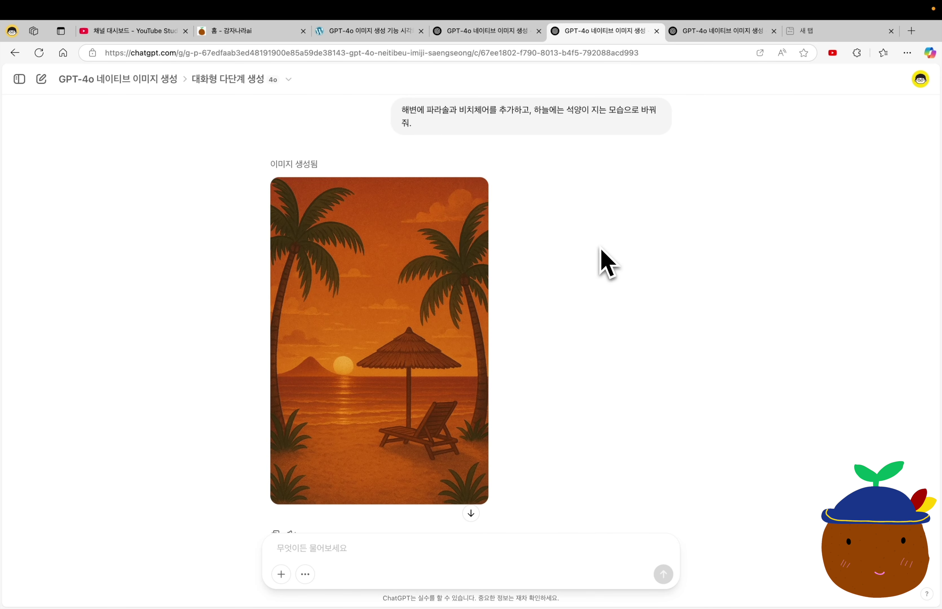
scroll(579, 312, "up", 10)
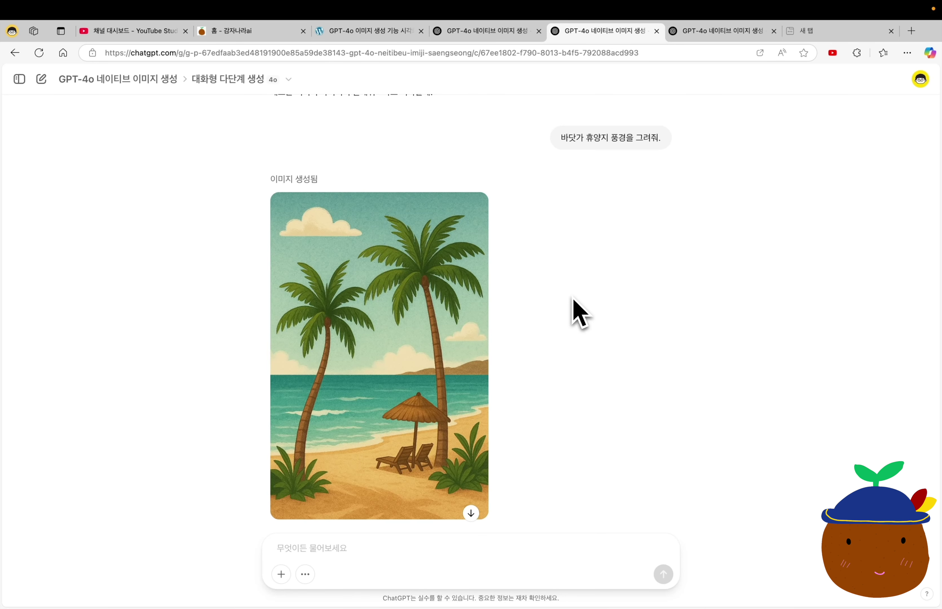
scroll(579, 313, "down", 10)
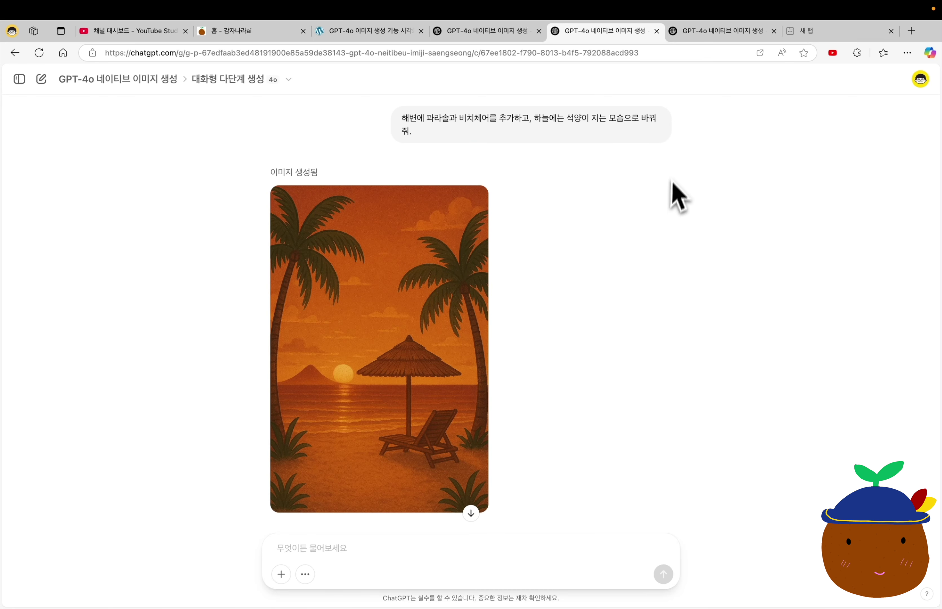
left_click(665, 166)
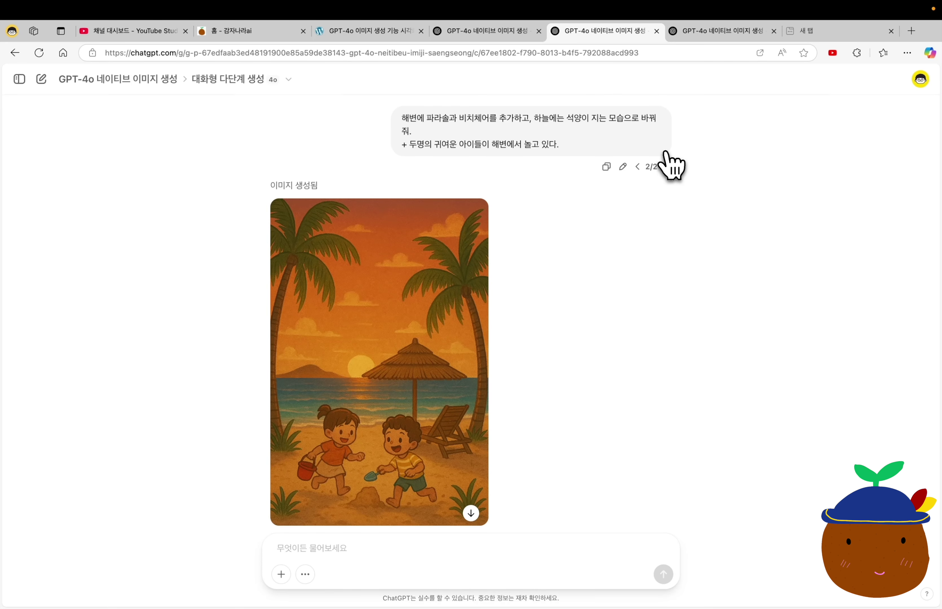
Compare the 미래 도시의 공중 정원 image with its revision adding more plants, a glass elevator and drones.
scroll(582, 206, "up", 15)
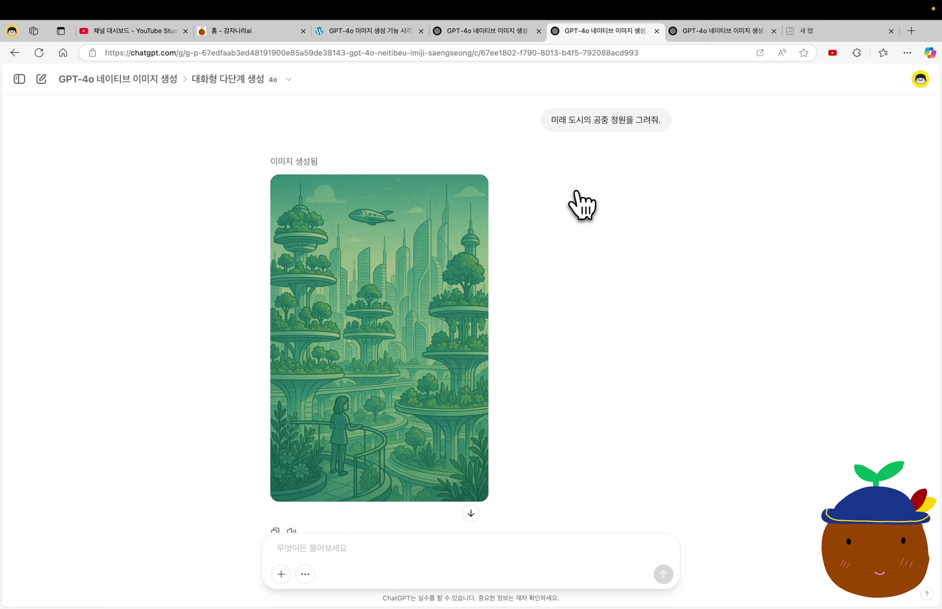
scroll(582, 205, "down", 10)
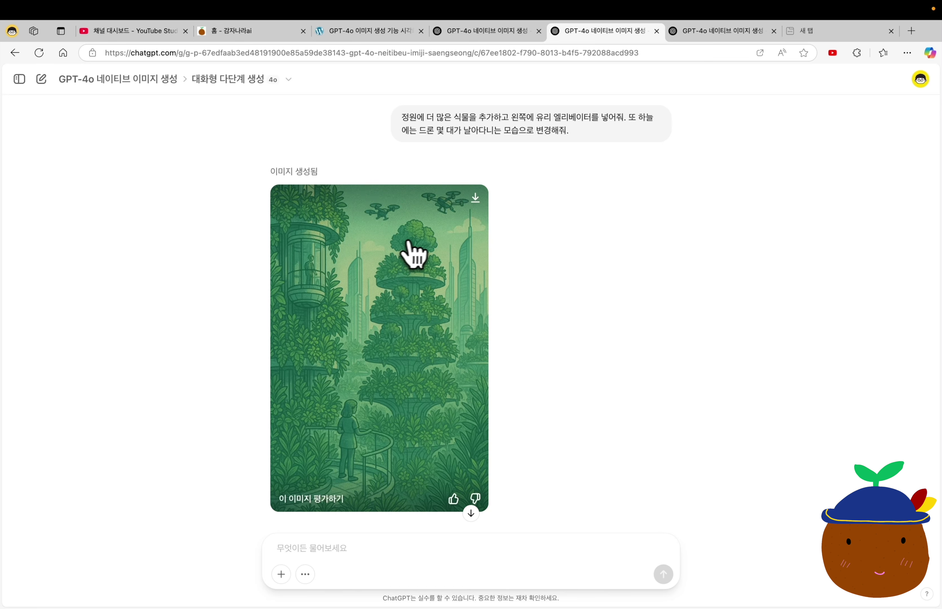
scroll(662, 311, "up", 10)
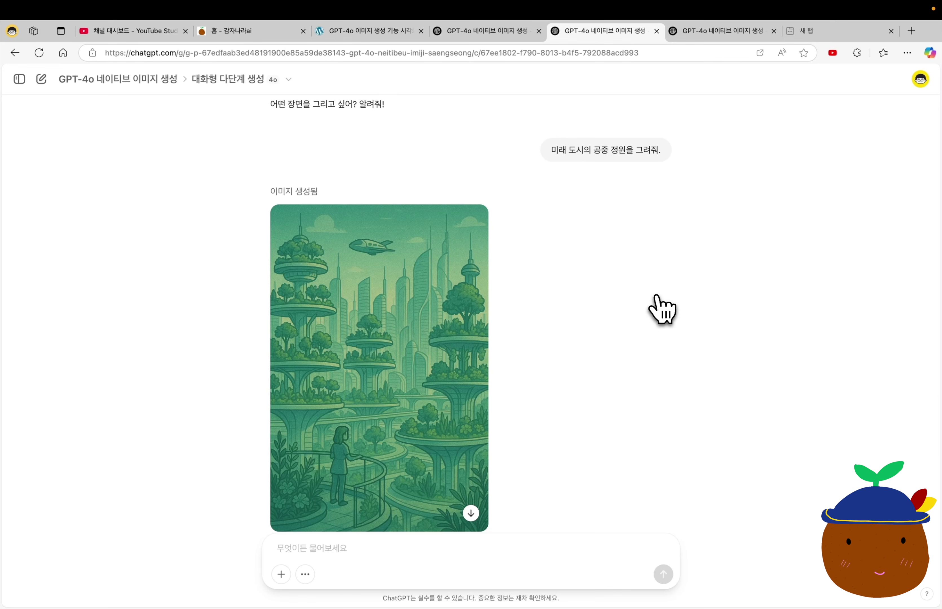
scroll(654, 307, "down", 10)
Return to the lecture page and read the five stages of the 이미지 생성 워크플로우 section through 부분 편집 및 고급 도구 활용.
key("super+3")
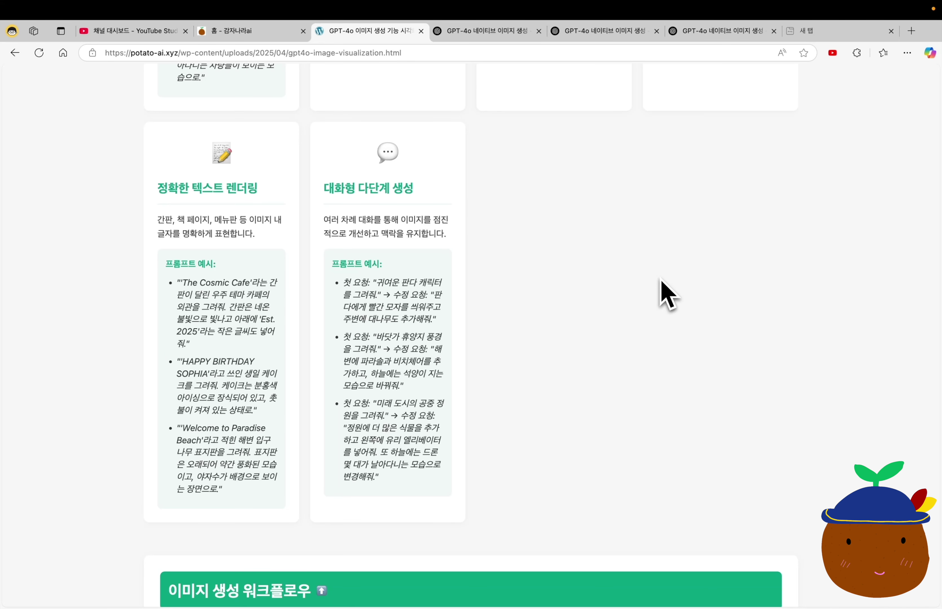
scroll(669, 295, "down", 10)
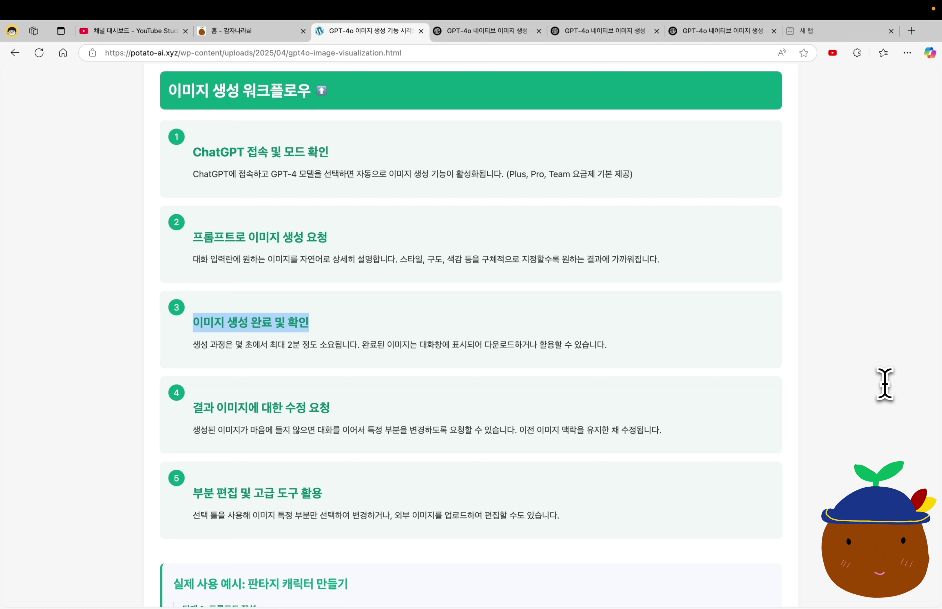
scroll(885, 384, "down", 5)
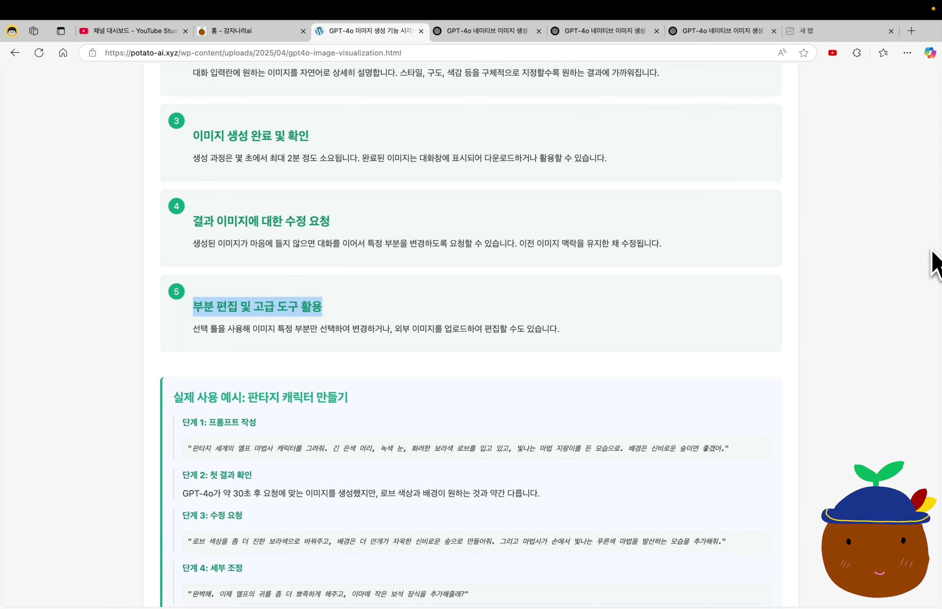
In the 대화형 다단계 생성 chat, mark the area above the original panda's head for editing and send ""판다"라는 문구를 넣어줘.".
key("ctrl+Tab")
key("ctrl+Tab")
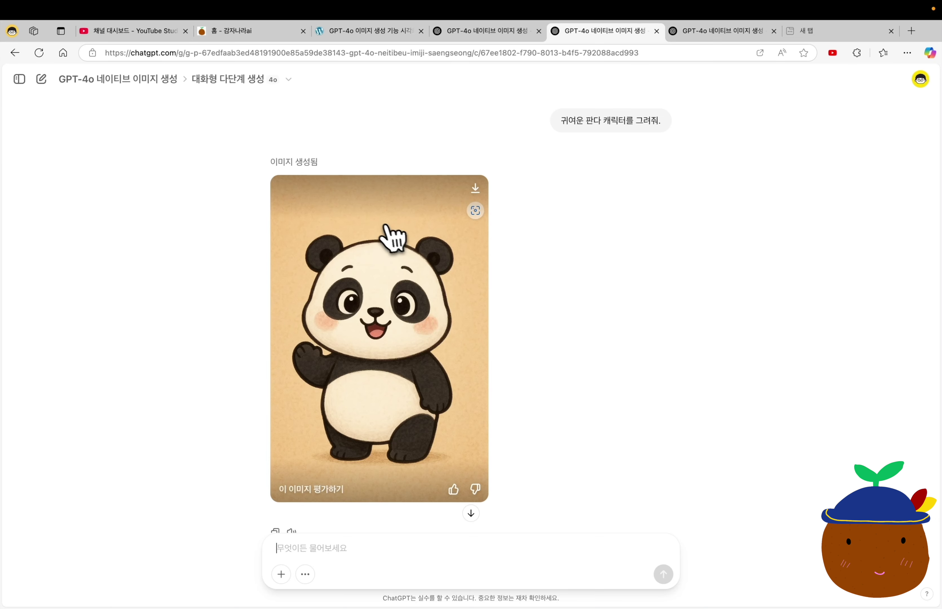
left_click(381, 225)
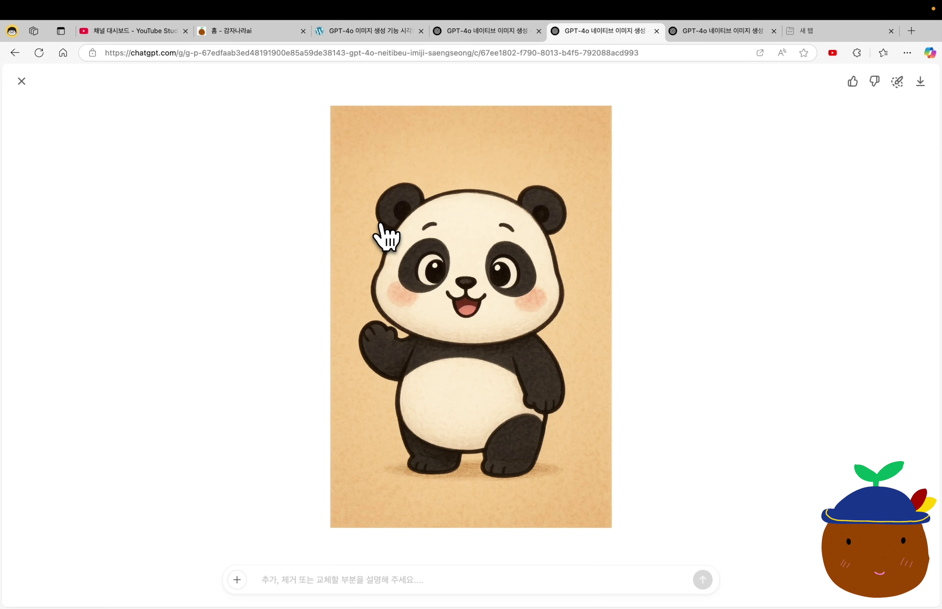
left_click(899, 82)
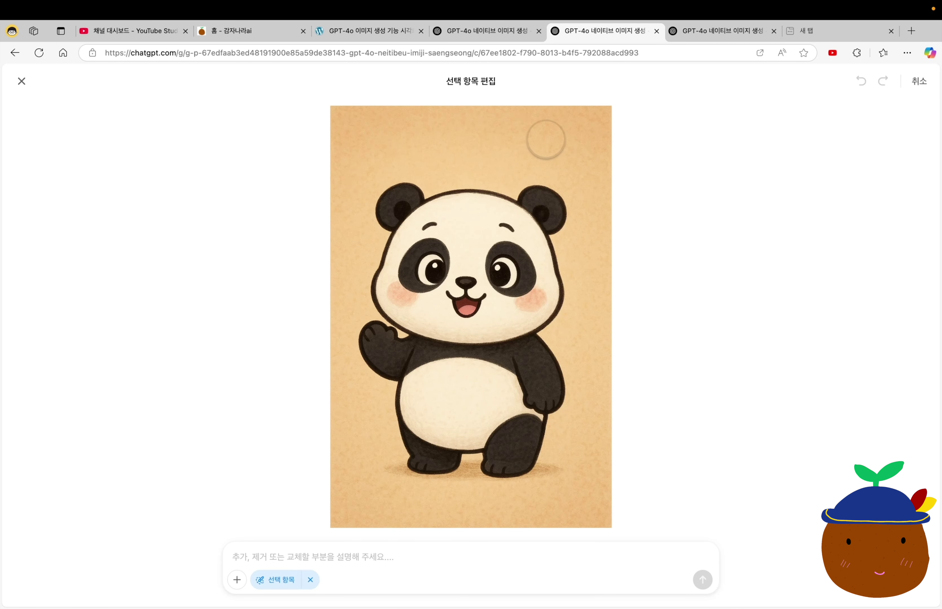
mouse_move(401, 132)
left_mouse_down()
mouse_move(501, 135)
mouse_move(414, 139)
mouse_move(433, 142)
left_mouse_up()
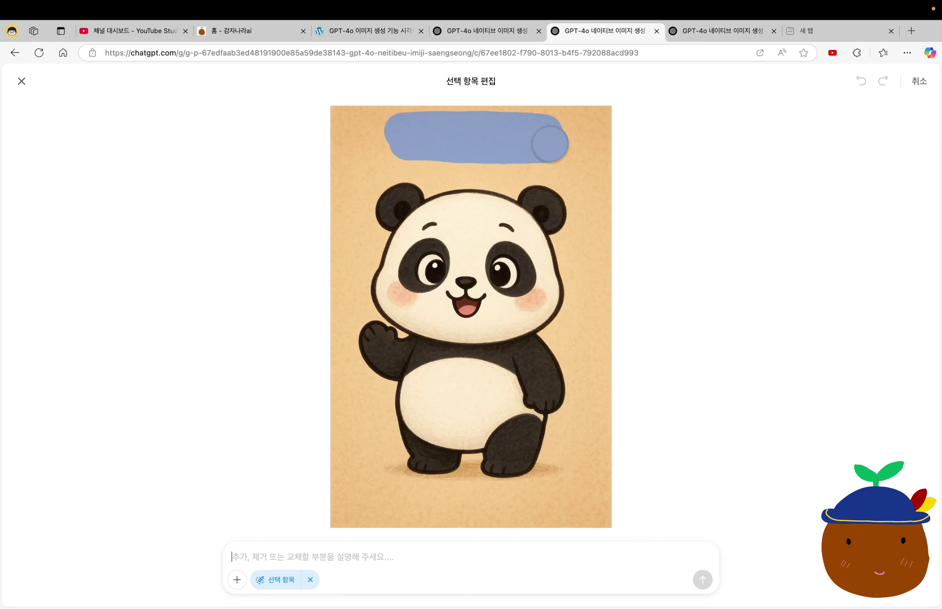
left_click(270, 562)
type("\"판다\"라는 문구를 넣어줘.")
key("Return")
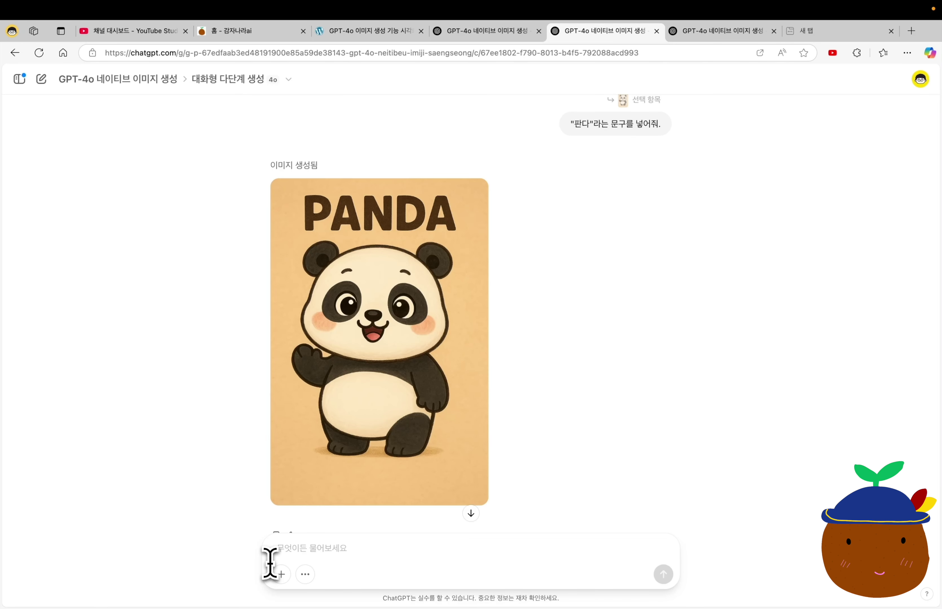
Open the captioned panda image, mark both of its feet for editing, and send "운동화를 신겨줘.".
scroll(608, 398, "down", 2)
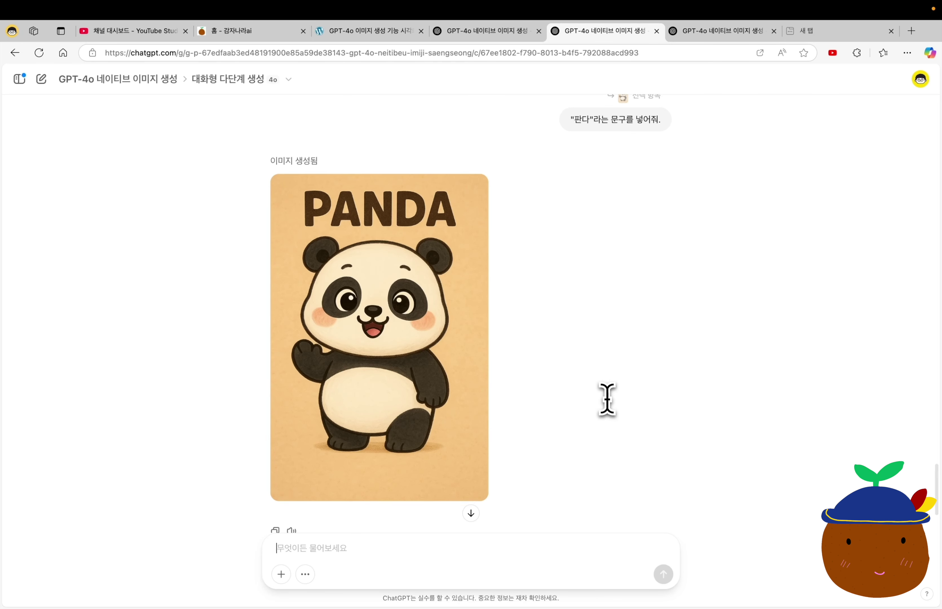
scroll(607, 399, "up", 1)
left_click(411, 350)
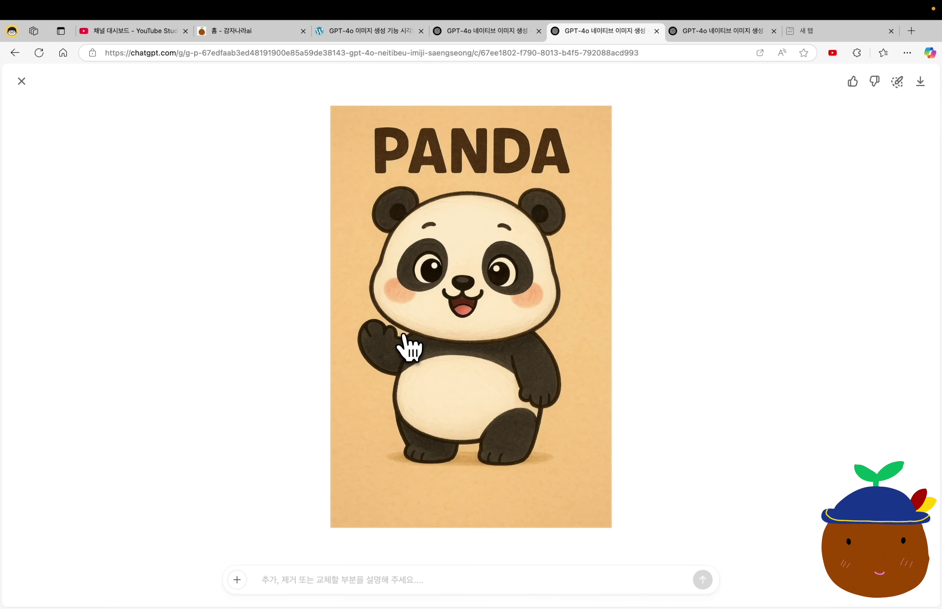
left_click(897, 81)
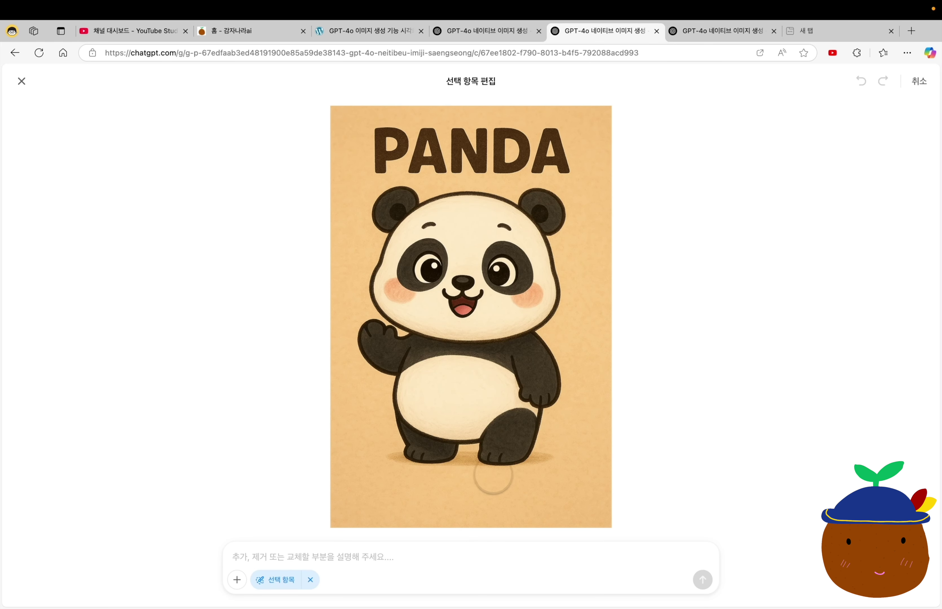
left_click_drag(487, 463, 529, 465)
left_click_drag(444, 462, 394, 461)
left_click(369, 557)
type("운동화를 신겨줘.")
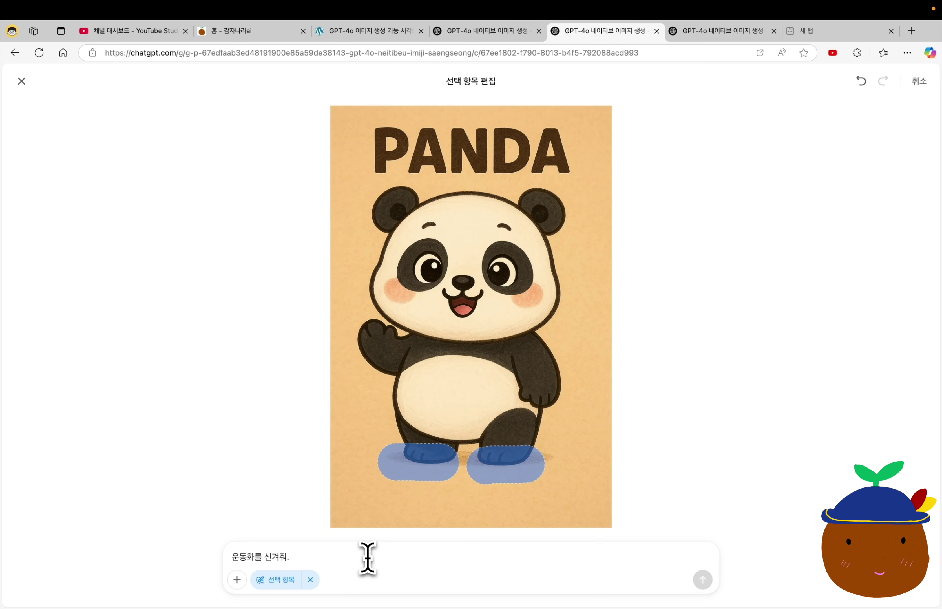
key("Return")
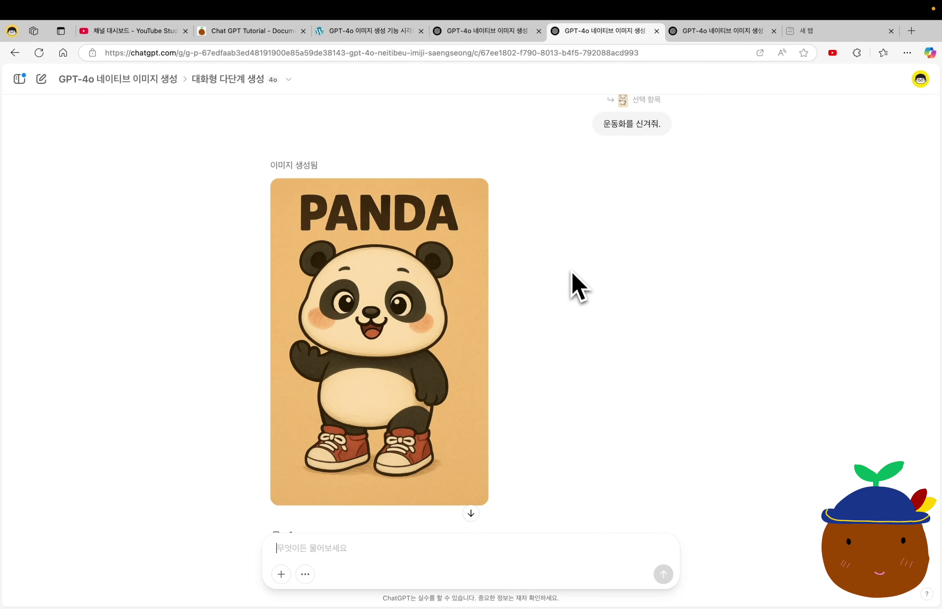
Return to the lecture page and read the five stages of the 판타지 캐릭터 만들기 example, from 프롬프트 작성 through 최종 결과 저장.
key("super+3")
left_click_drag(248, 172, 348, 172)
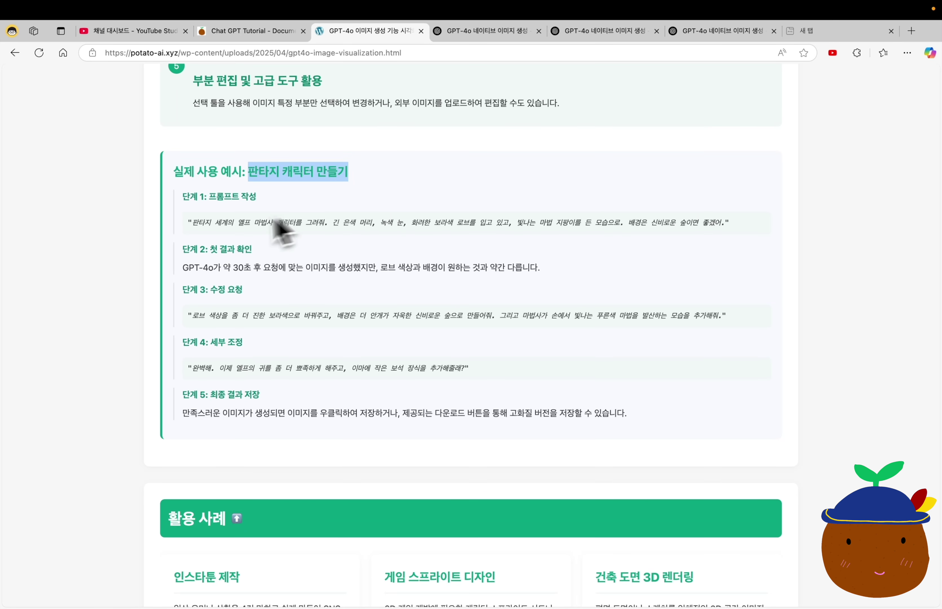
left_click_drag(210, 196, 257, 197)
left_click_drag(209, 249, 252, 249)
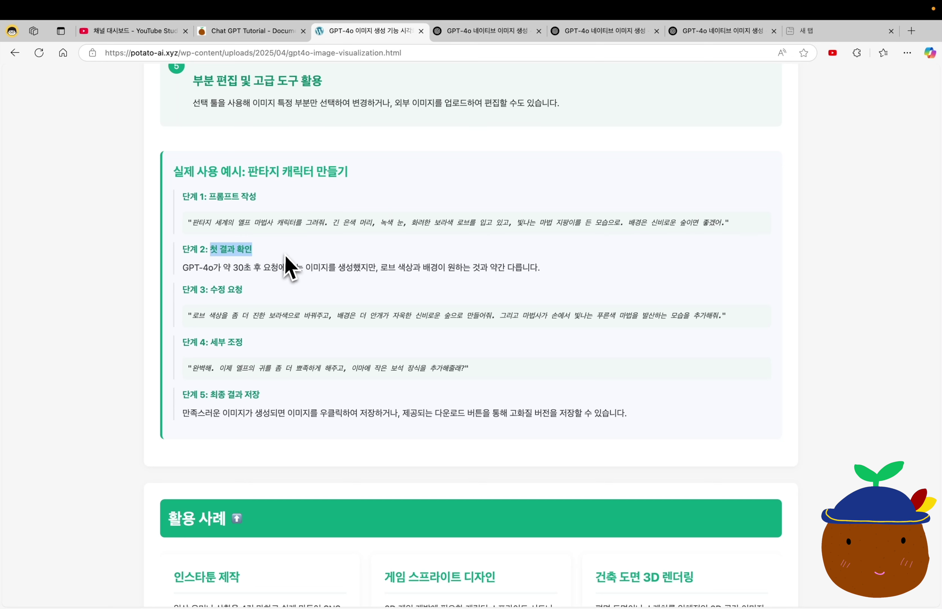
left_click_drag(211, 289, 242, 290)
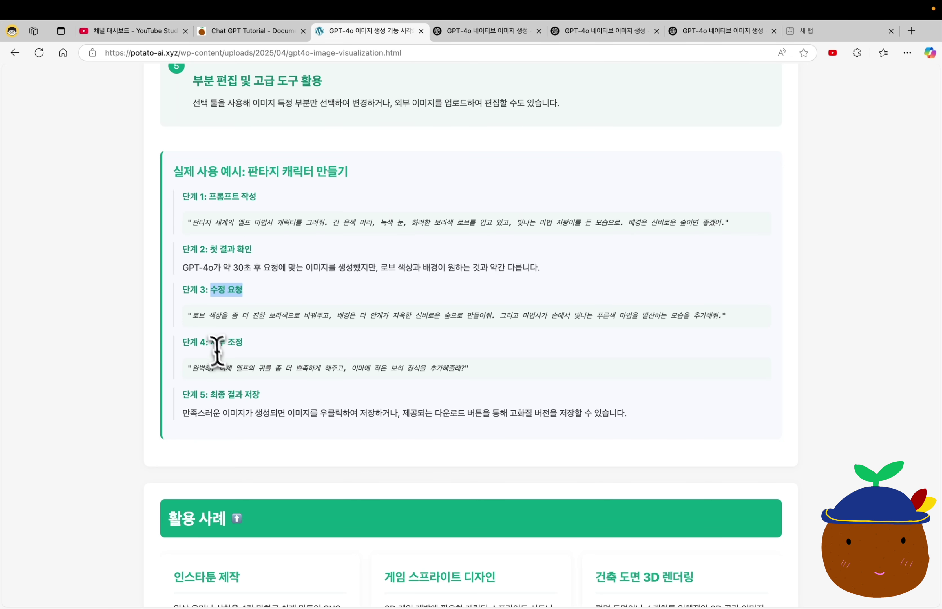
left_click_drag(210, 342, 242, 342)
left_click_drag(211, 394, 259, 394)
scroll(283, 414, "up", 1)
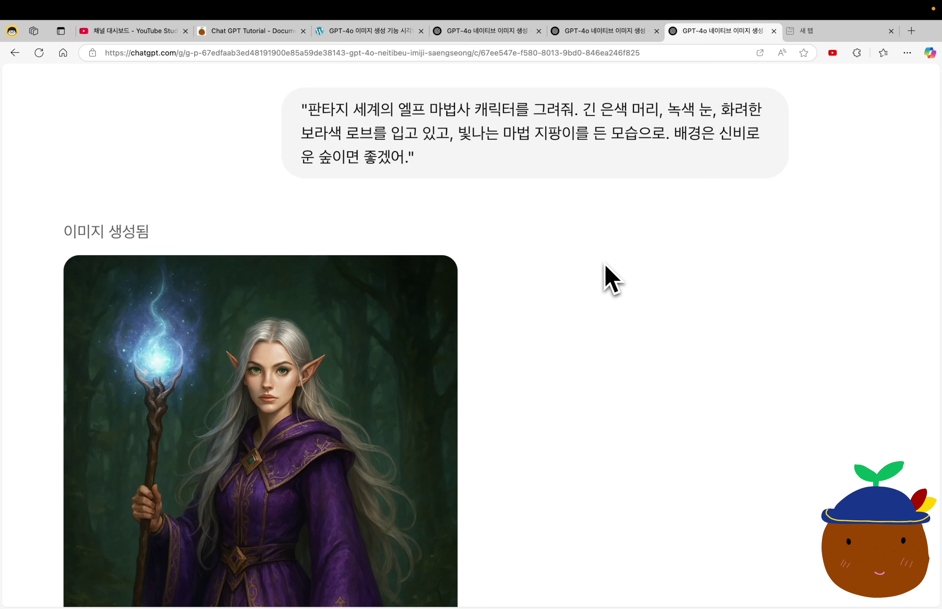
In the 이미지 생성 워크플로우 chat, compare the original elf wizard image with its two revisions, viewing the first and last enlarged.
left_click(436, 289)
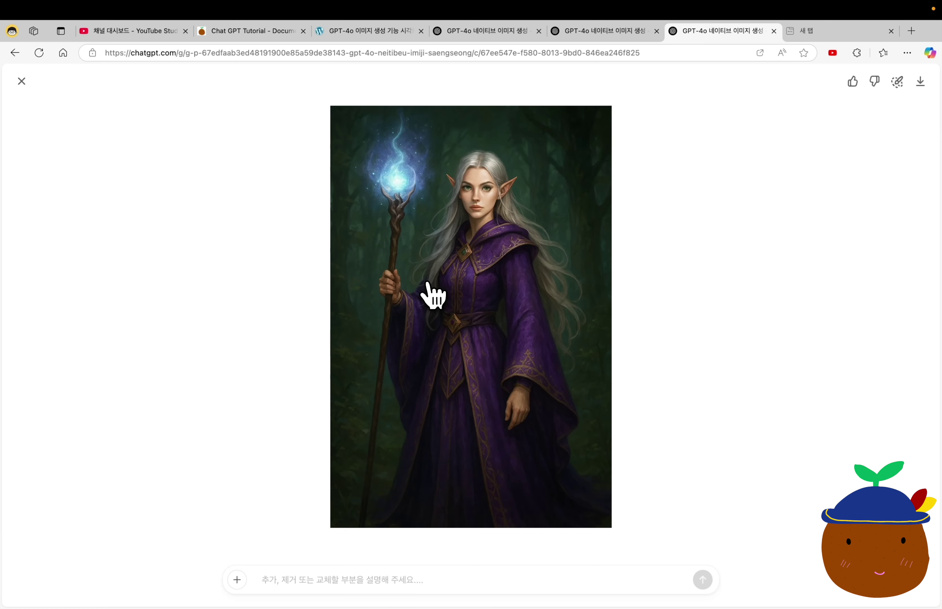
left_click(20, 81)
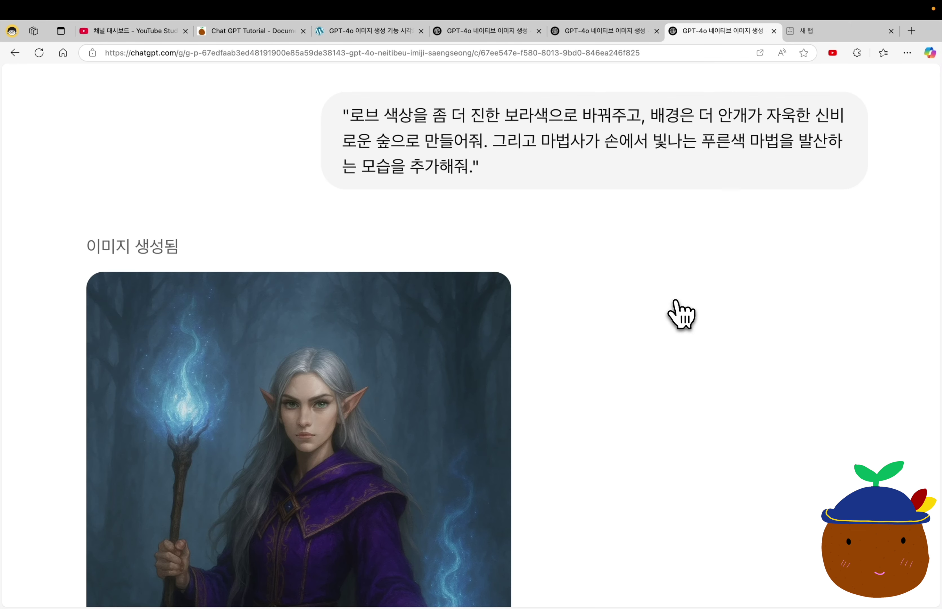
key("super+0")
scroll(681, 315, "up", 5)
scroll(681, 315, "down", 10)
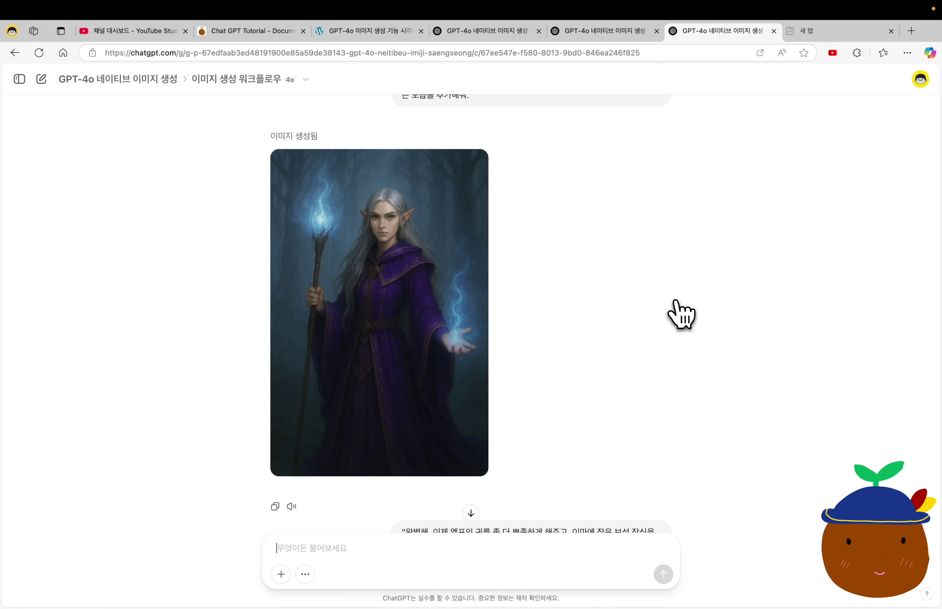
scroll(681, 315, "down", 10)
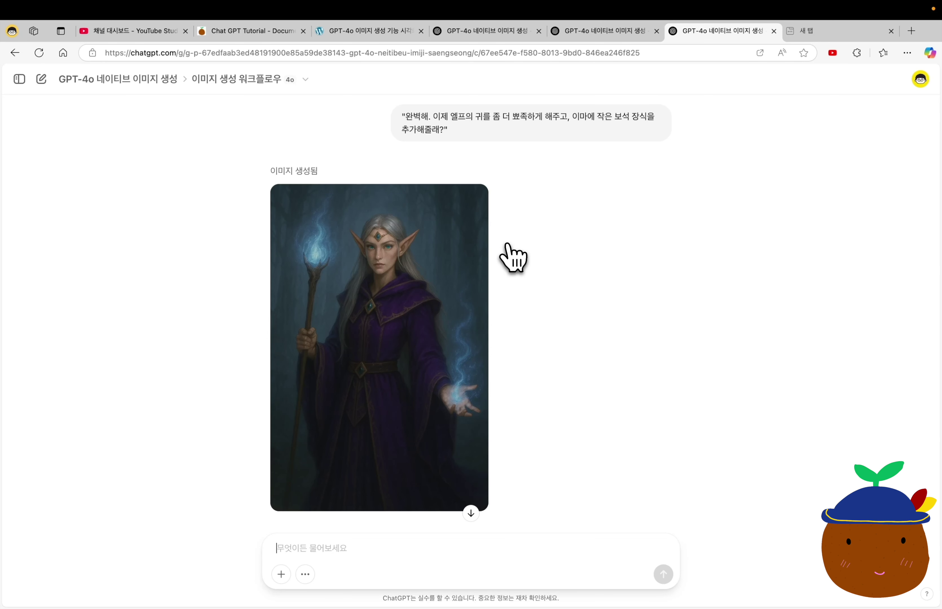
left_click(435, 283)
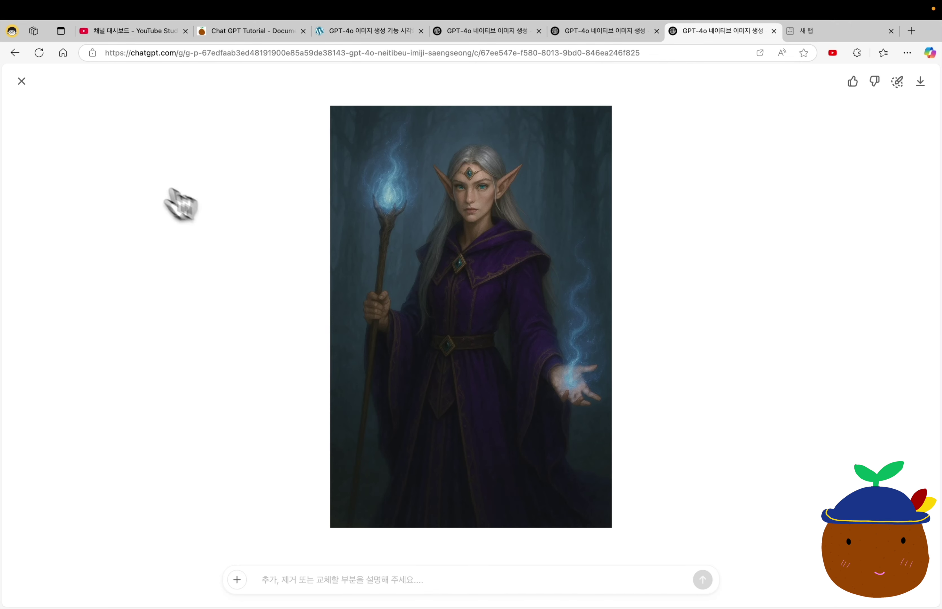
left_click(21, 82)
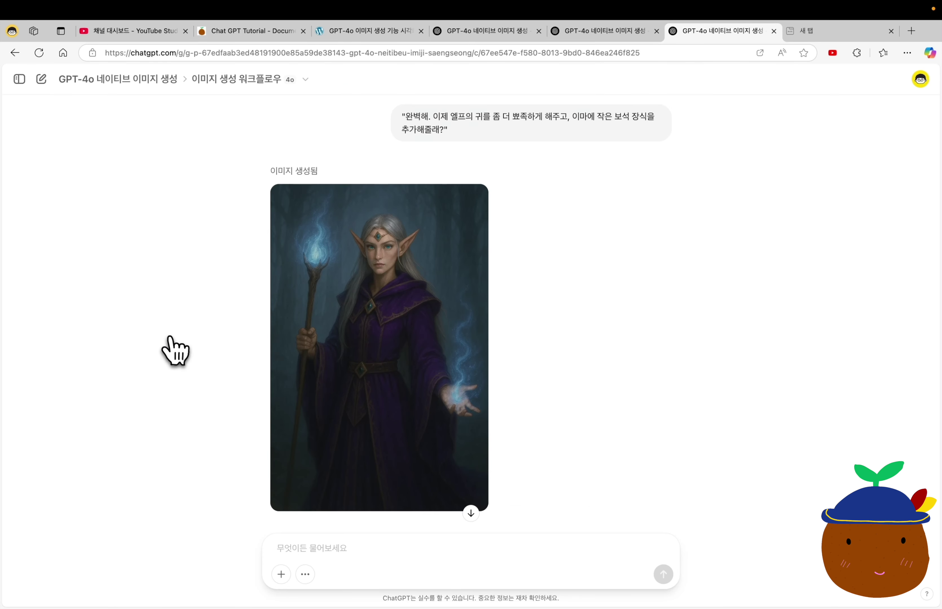
Go back to the lecture page's 활용 사례 section and highlight the 인스타툰 제작 use case.
key("super+3")
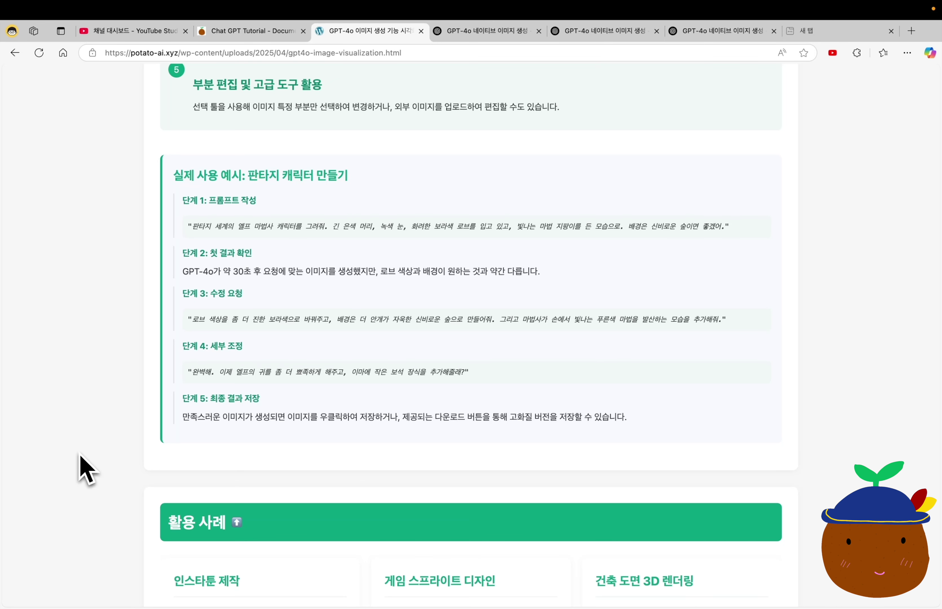
scroll(85, 469, "down", 8)
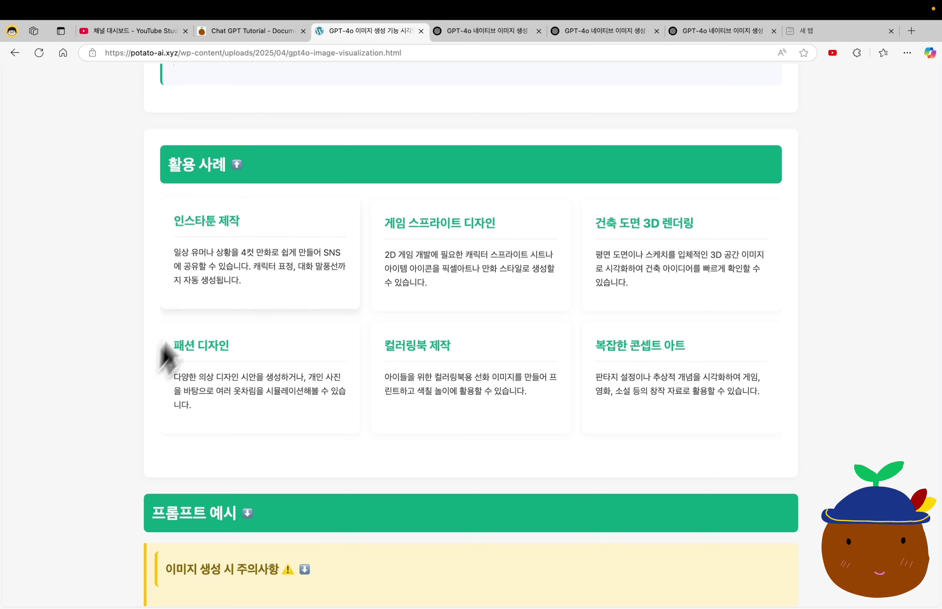
triple_click(207, 220)
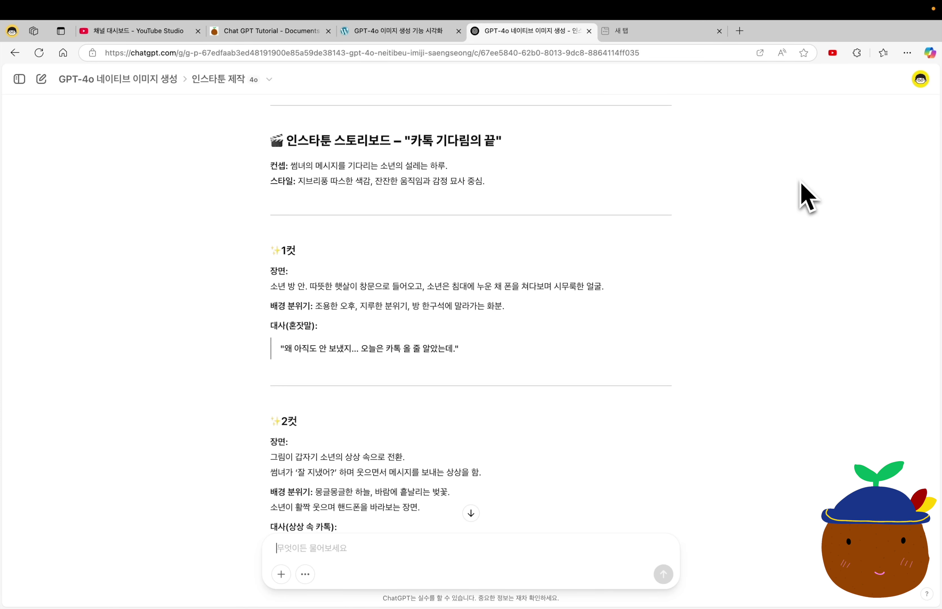
In the 인스타툰 제작 chat, read the four-cut storyboard "카톡 기다림의 끝" with its scenes and dialogue.
scroll(807, 197, "down", 4)
scroll(808, 197, "down", 3)
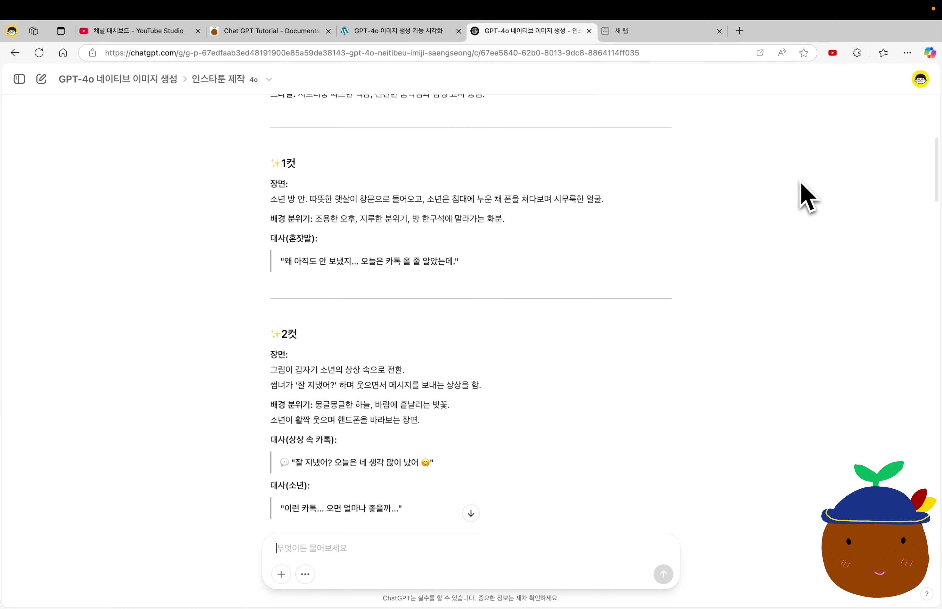
scroll(807, 197, "down", 5)
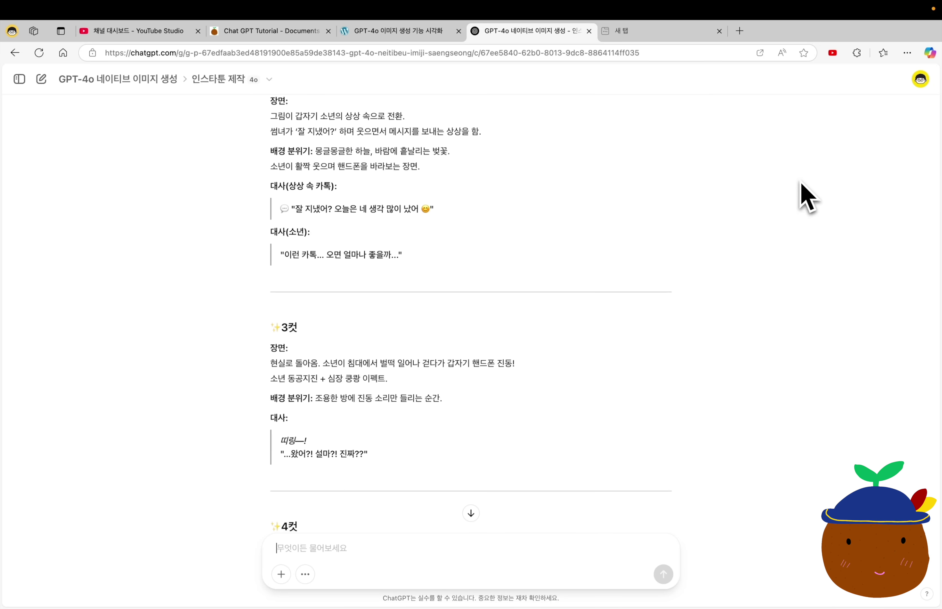
scroll(723, 379, "down", 6)
scroll(729, 378, "up", 1)
scroll(724, 367, "up", 2)
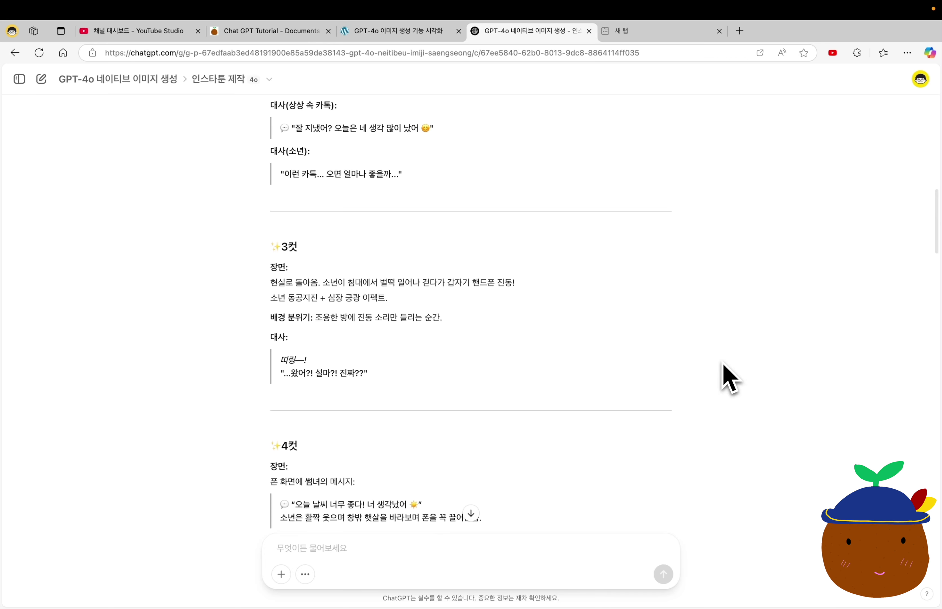
scroll(724, 366, "down", 2)
Read the shortened-dialogue version of the four-cut storyboard, from the request "대사를 좀 짧게 만들어줘." through cut 4.
scroll(728, 378, "down", 10)
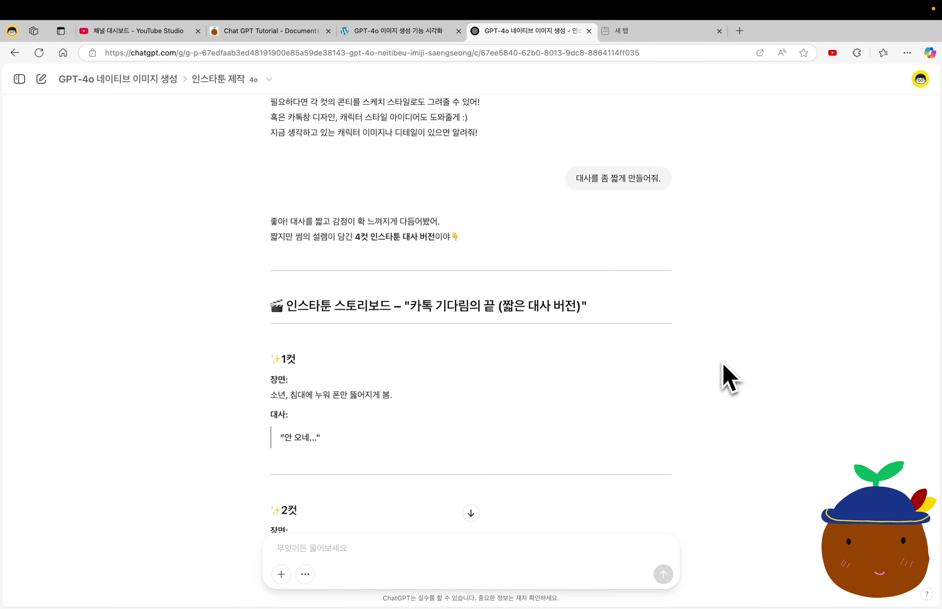
scroll(729, 378, "down", 4)
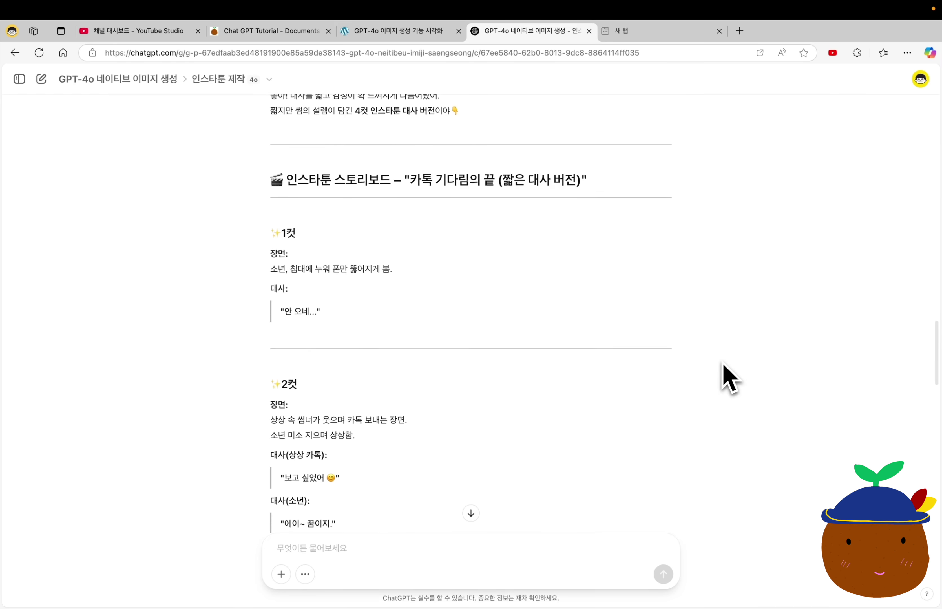
scroll(728, 378, "down", 4)
scroll(728, 379, "down", 5)
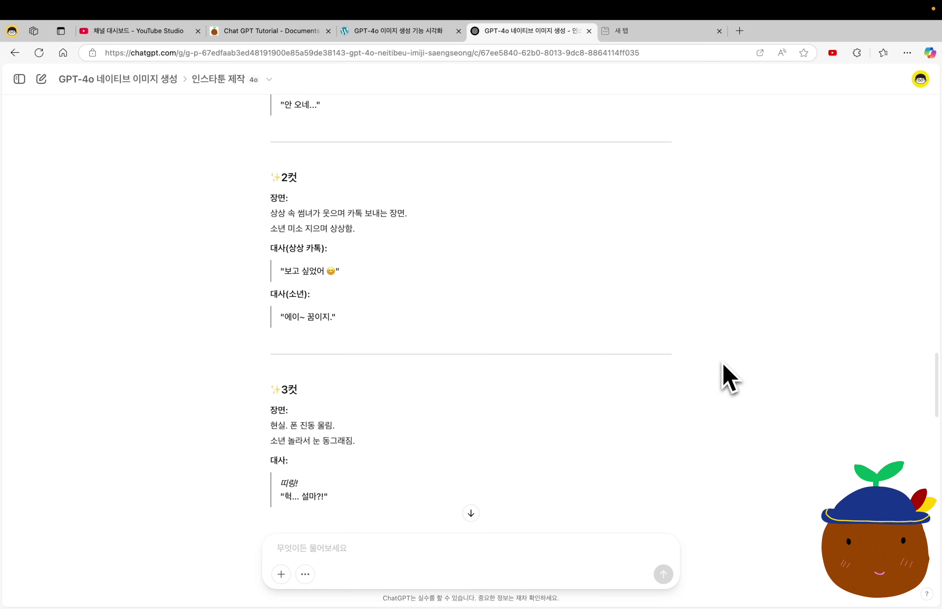
scroll(728, 378, "down", 3)
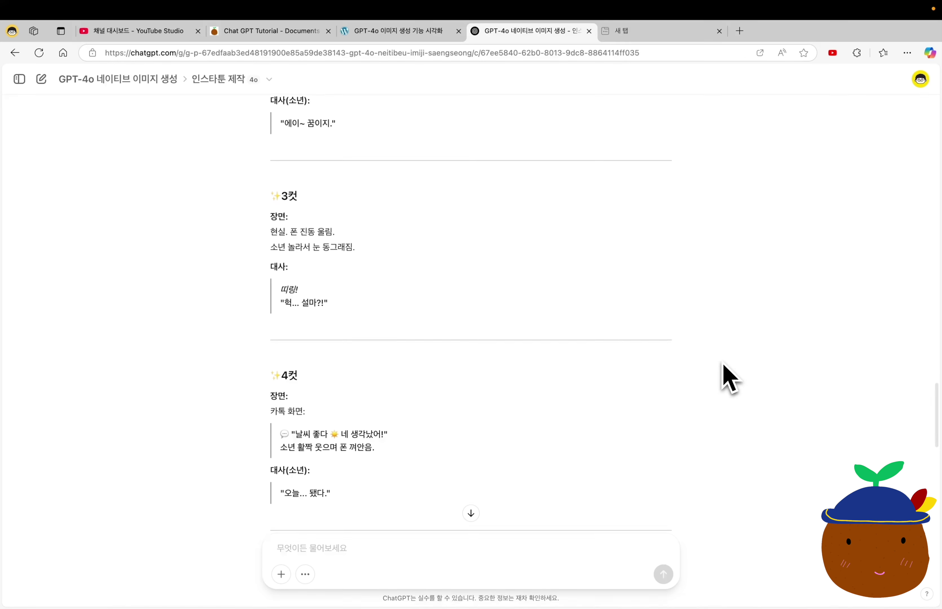
scroll(728, 378, "down", 1)
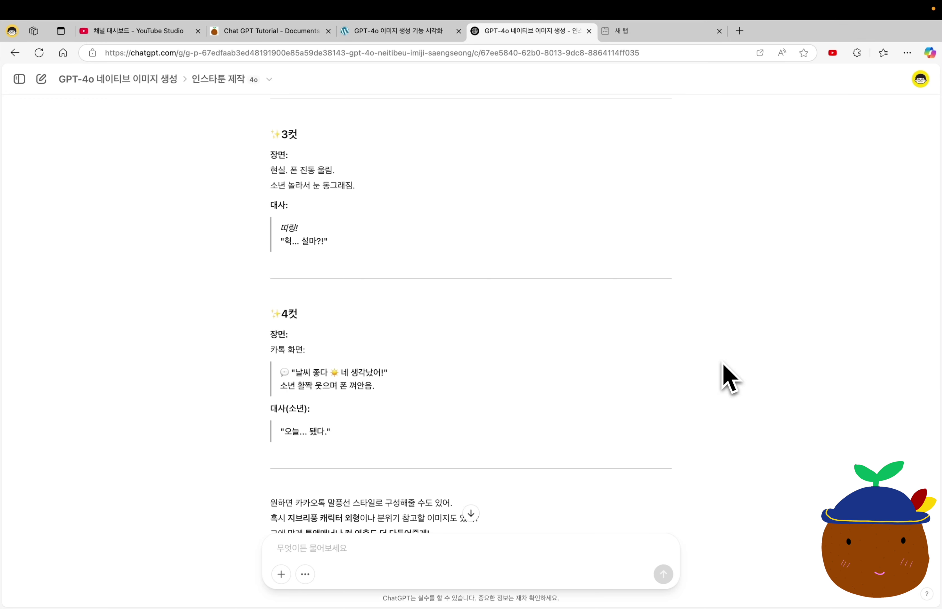
Examine the generated four-panel comic and the follow-up request to remake it because of its broken Korean text.
scroll(728, 378, "down", 5)
scroll(728, 378, "down", 9)
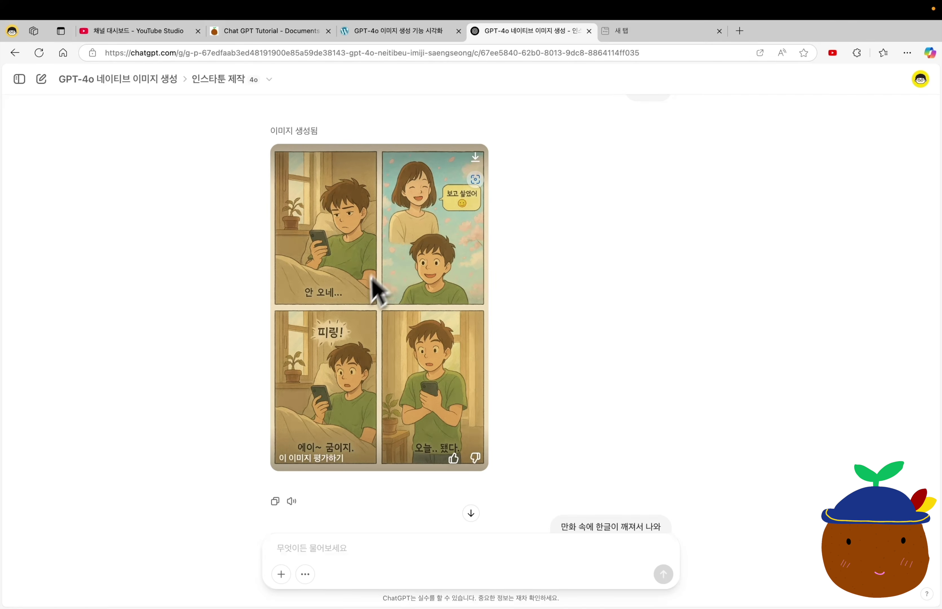
scroll(567, 313, "up", 1)
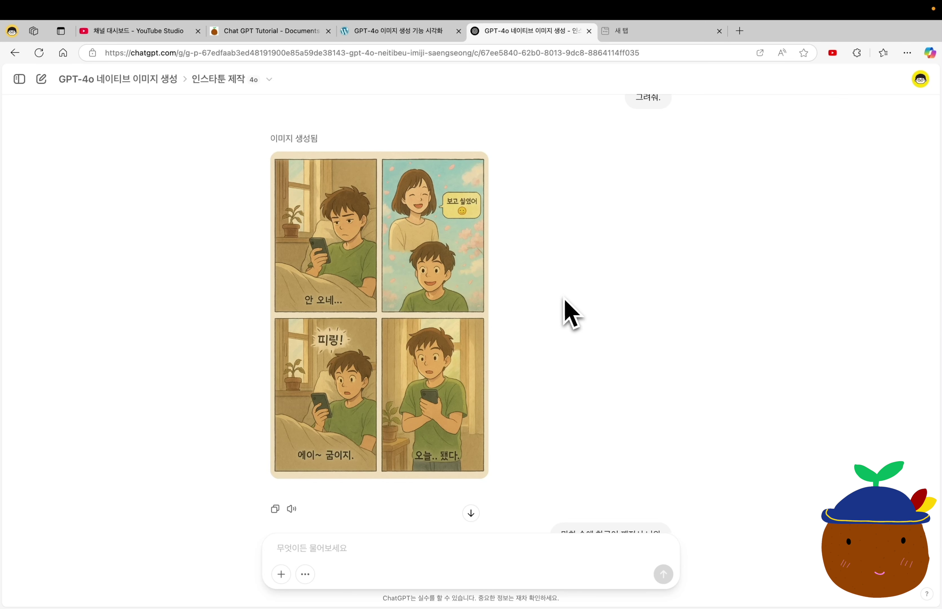
scroll(566, 312, "down", 2)
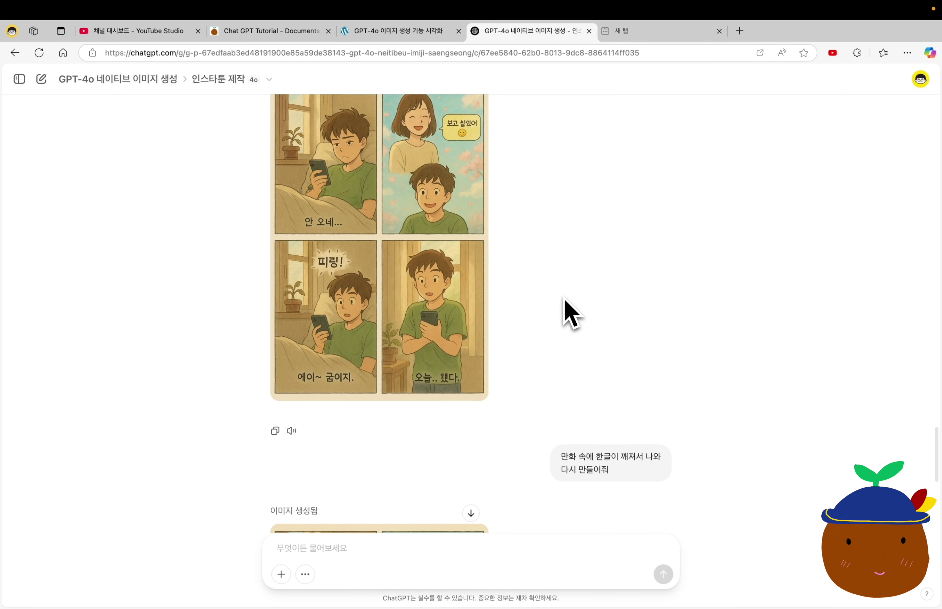
scroll(566, 312, "down", 8)
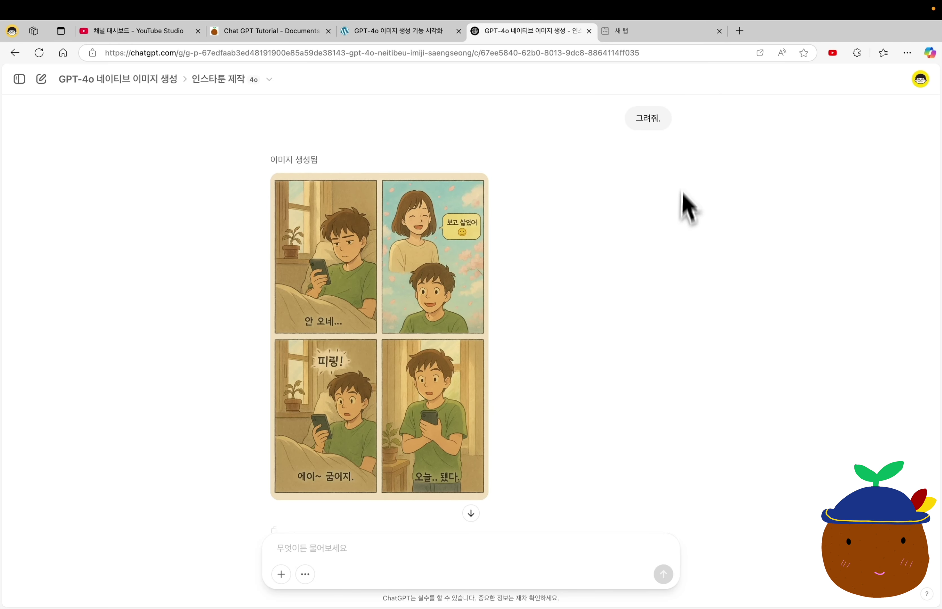
Switch between the alternative comics generated for the "그려줘." prompt and compare their panels and speech bubbles.
left_click(669, 142)
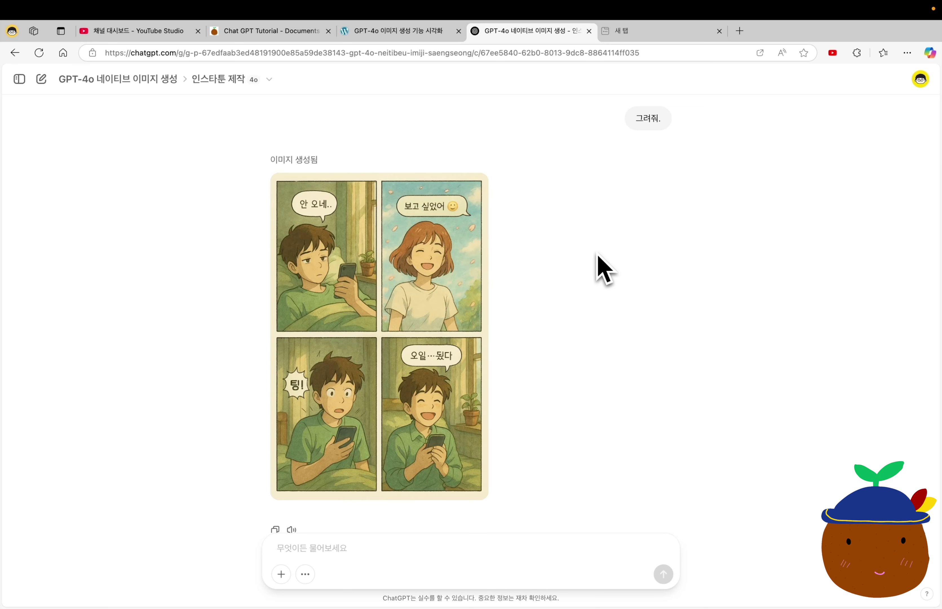
left_click(639, 142)
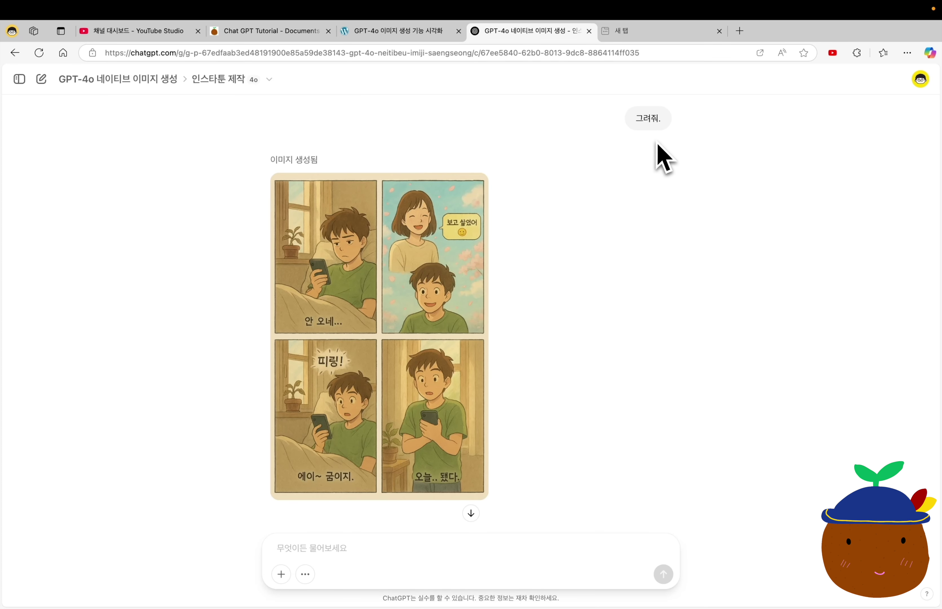
left_click(668, 142)
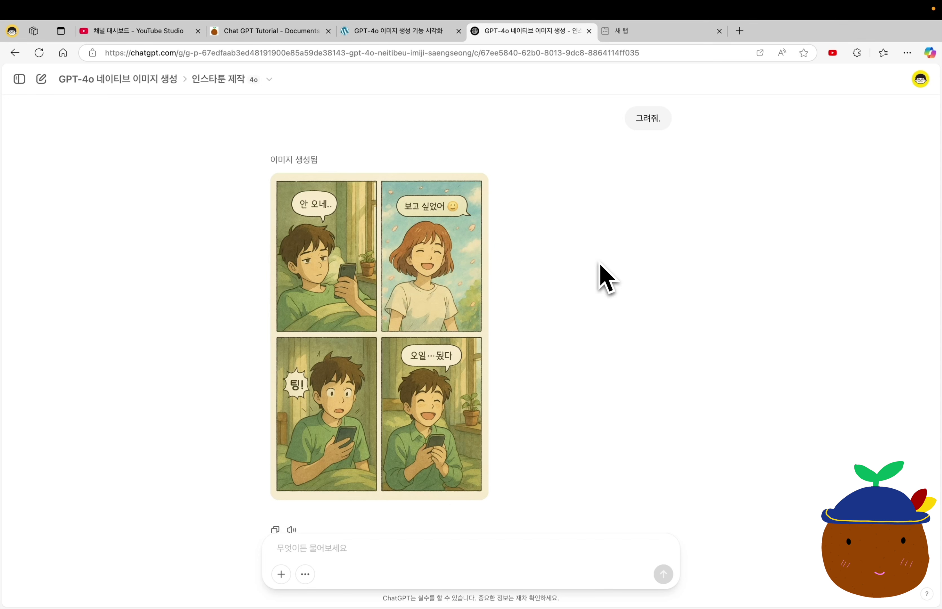
left_click(669, 143)
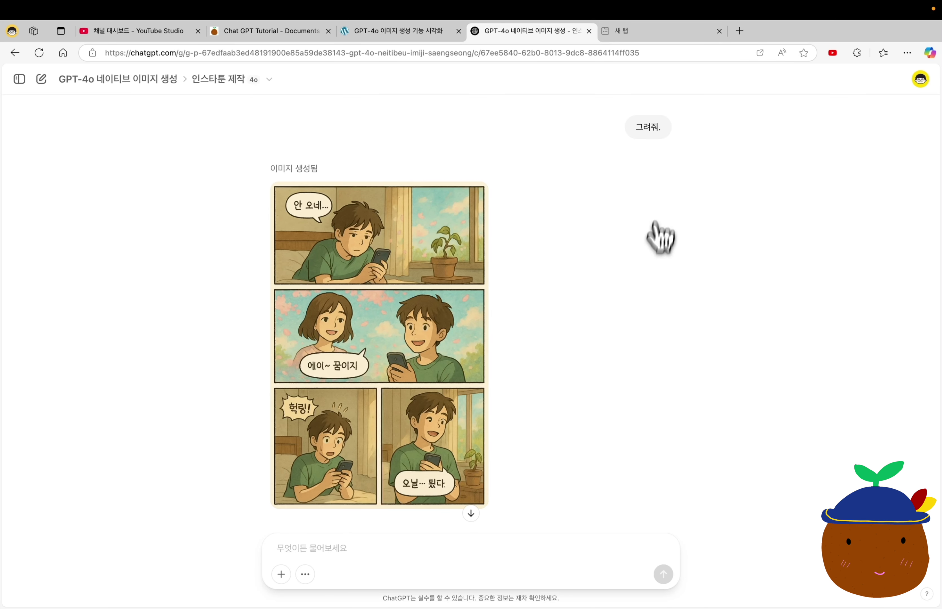
scroll(653, 270, "down", 1)
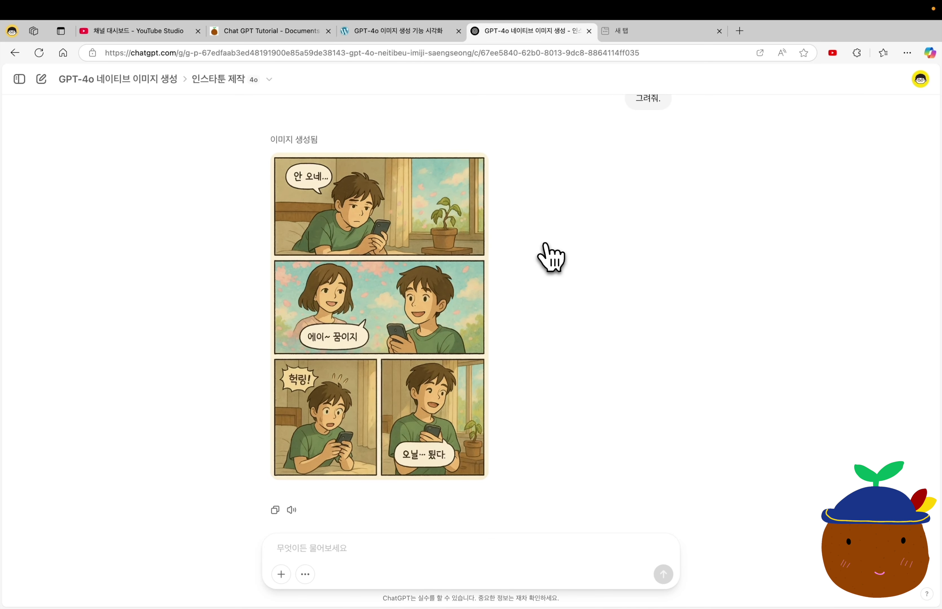
Review the 인스타툰 제작 conversation again from the opening storyboard prompt through the original four-cut storyboard.
scroll(551, 257, "up", 20)
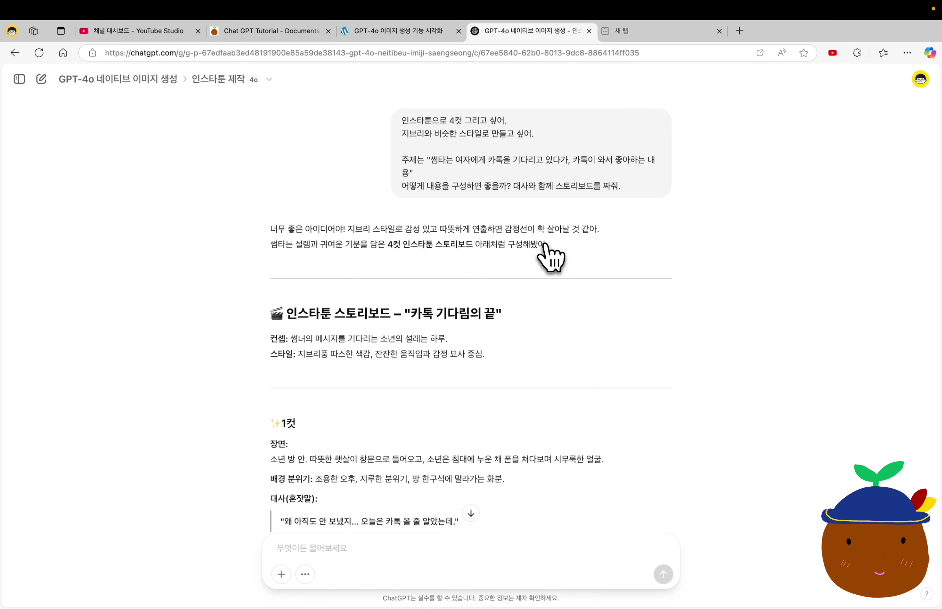
scroll(551, 258, "down", 5)
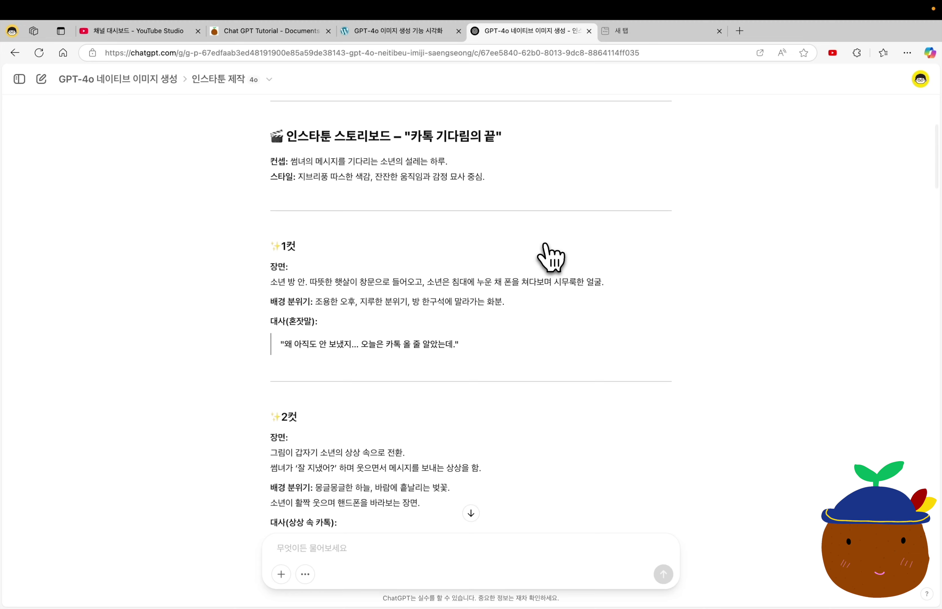
scroll(551, 257, "down", 8)
scroll(551, 257, "down", 7)
Check the 게임 스프라이트 디자인 use case on the lecture page and view the pixel-art knight sprite sheet in its example chat.
key("ctrl+shift+Tab")
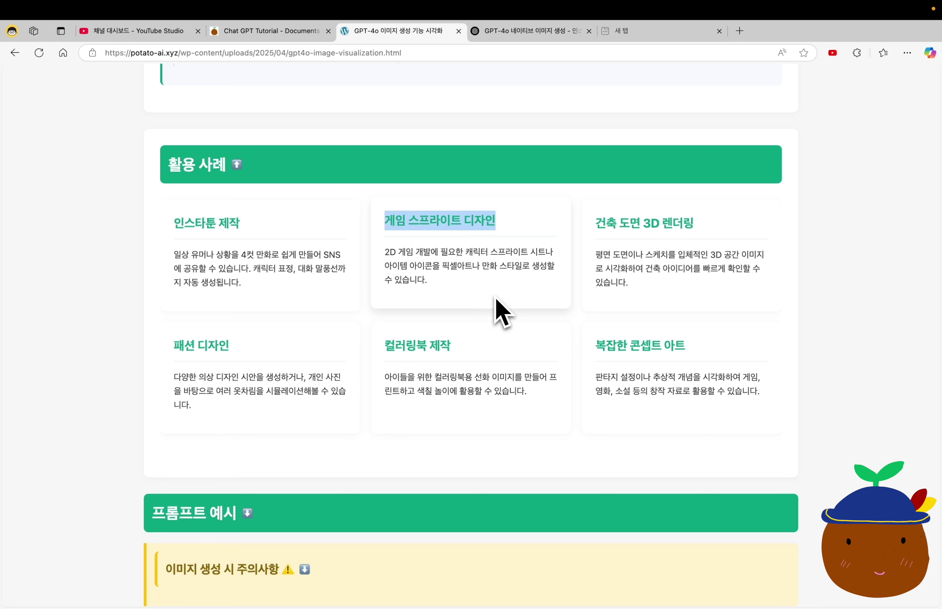
key("ctrl+Tab")
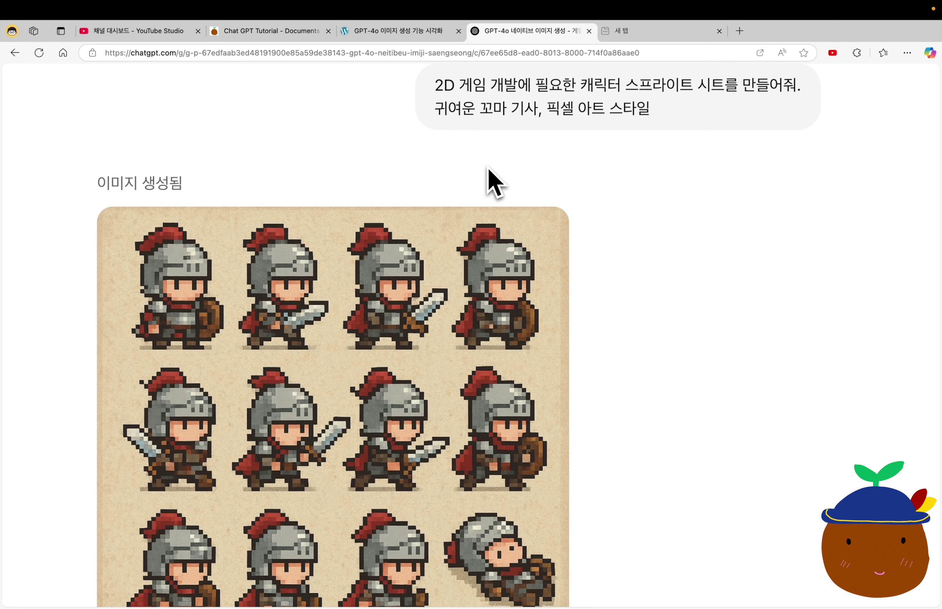
scroll(488, 169, "down", 5)
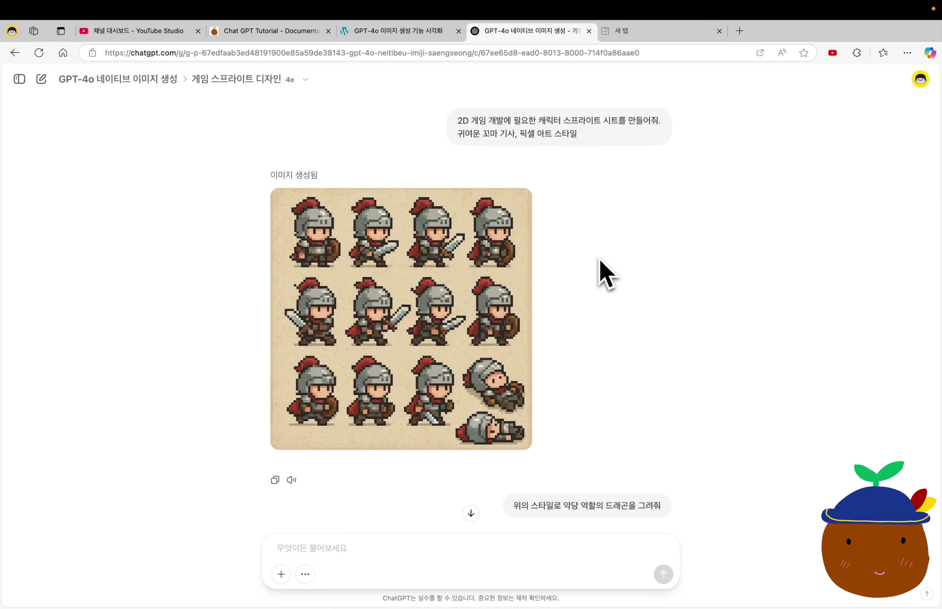
Review the fire-breathing dragon and its pixel-art sprite sheet in the 게임 스프라이트 디자인 chat.
scroll(606, 274, "down", 10)
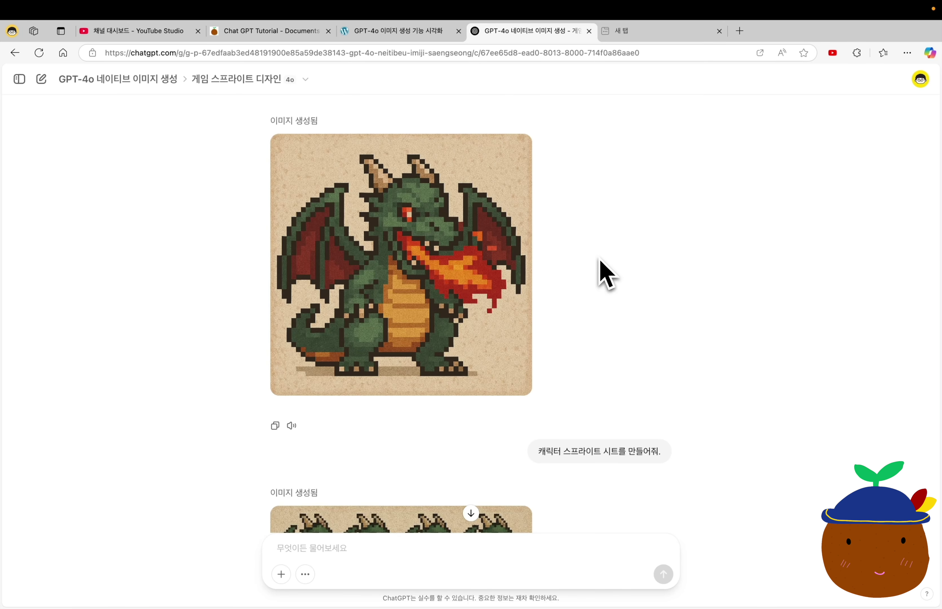
scroll(606, 273, "down", 6)
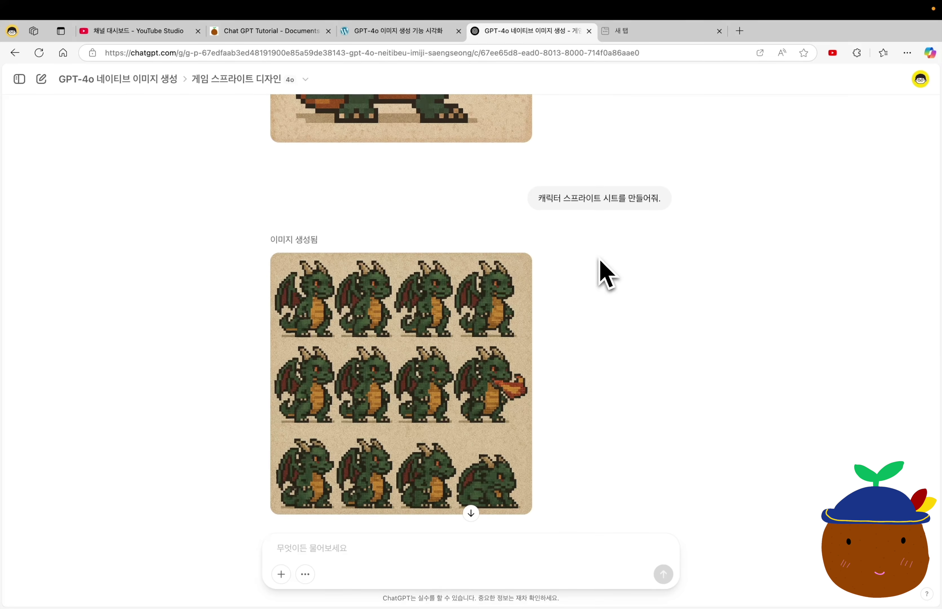
key("ctrl+shift+Tab")
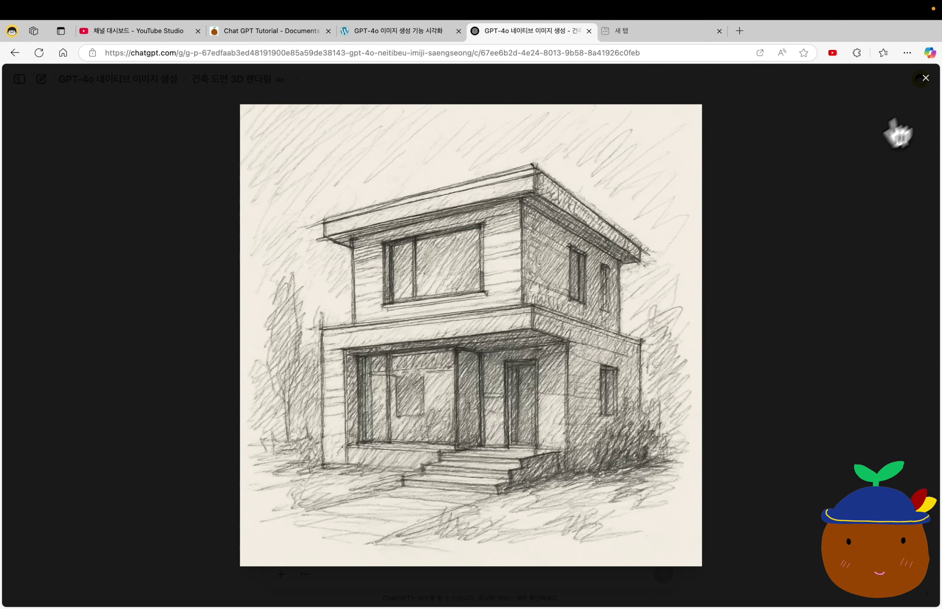
Compare the pencil house sketch with its generated rendering in the 건축 도면 3D 렌더링 chat, and return to the lecture page.
left_click(926, 79)
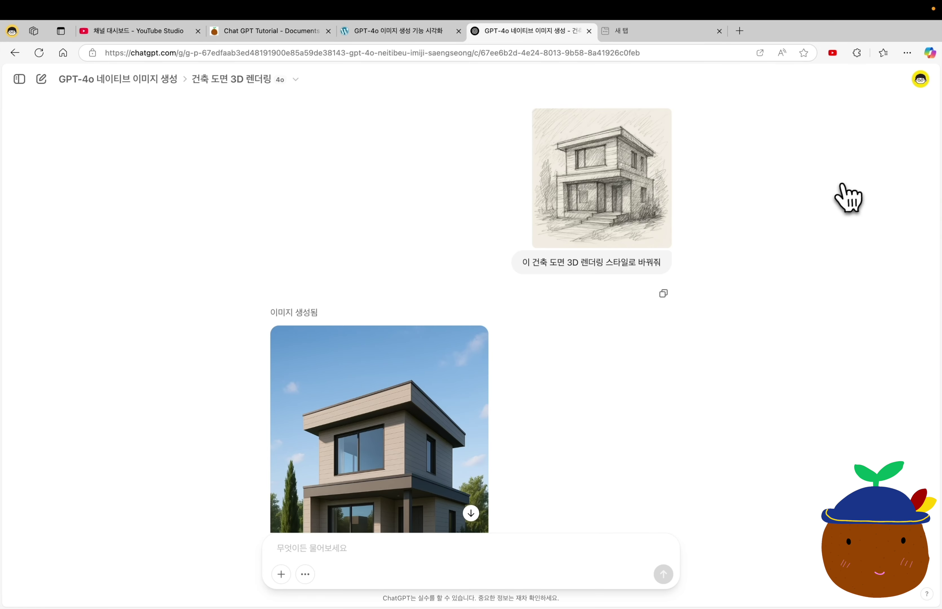
scroll(841, 197, "down", 4)
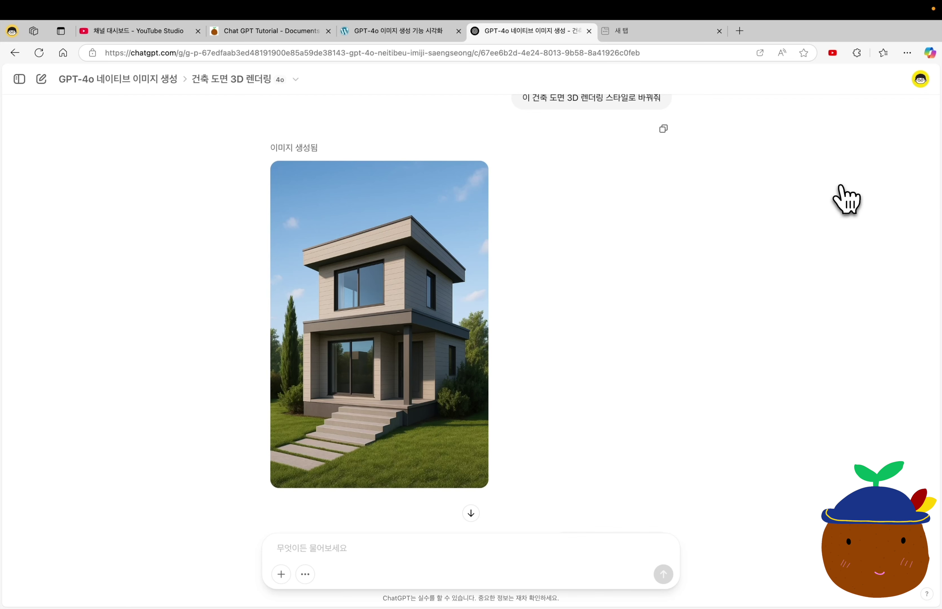
key("ctrl+shift+Tab")
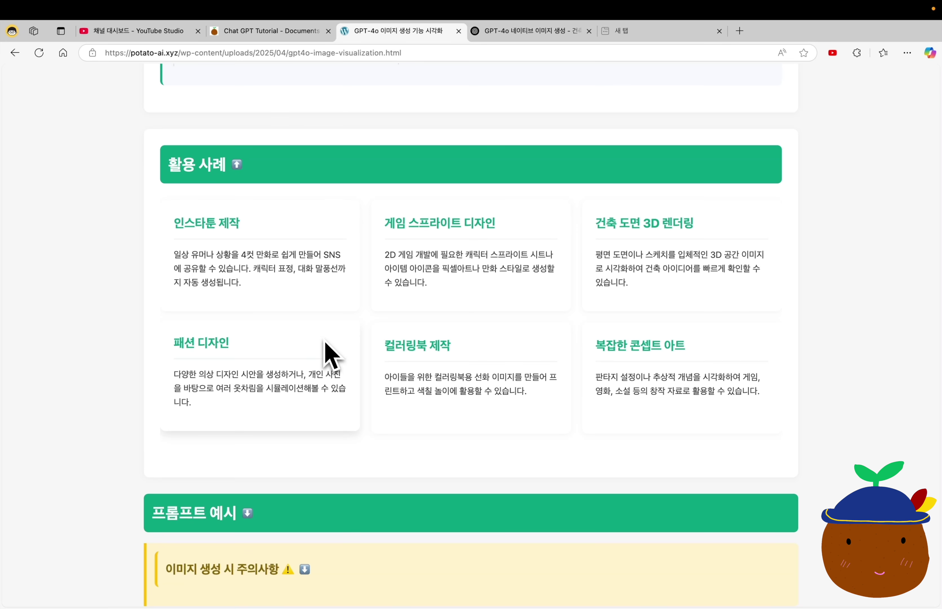
Inspect the generated full-body model and the white T-shirt reference image in the 패션 디자인 chat.
key("ctrl+Tab")
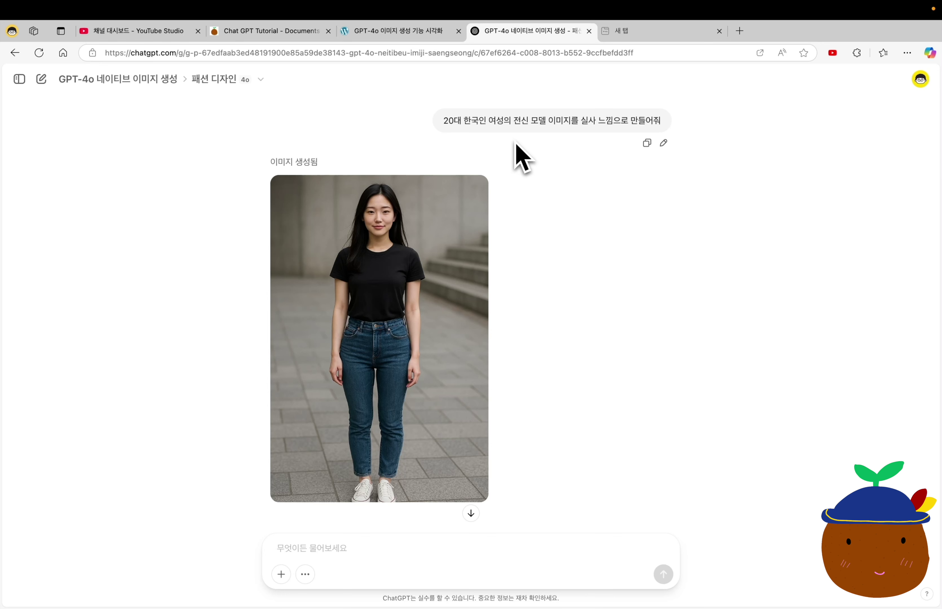
left_click(462, 277)
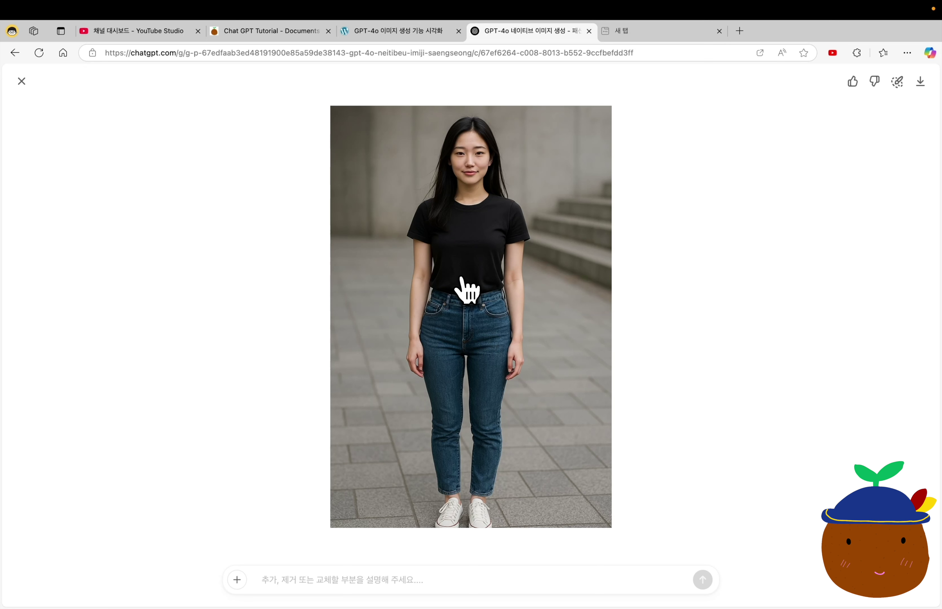
left_click(22, 81)
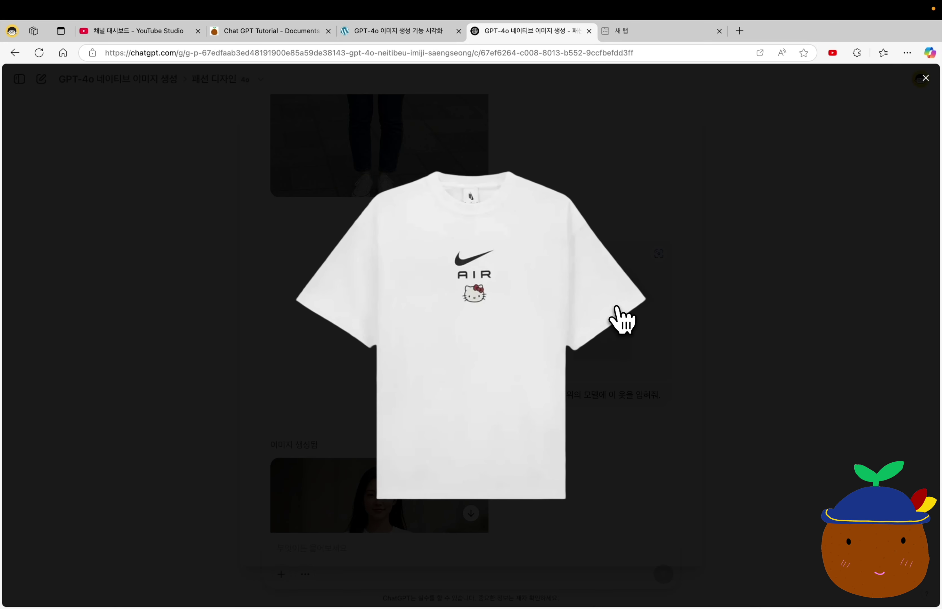
left_click(926, 78)
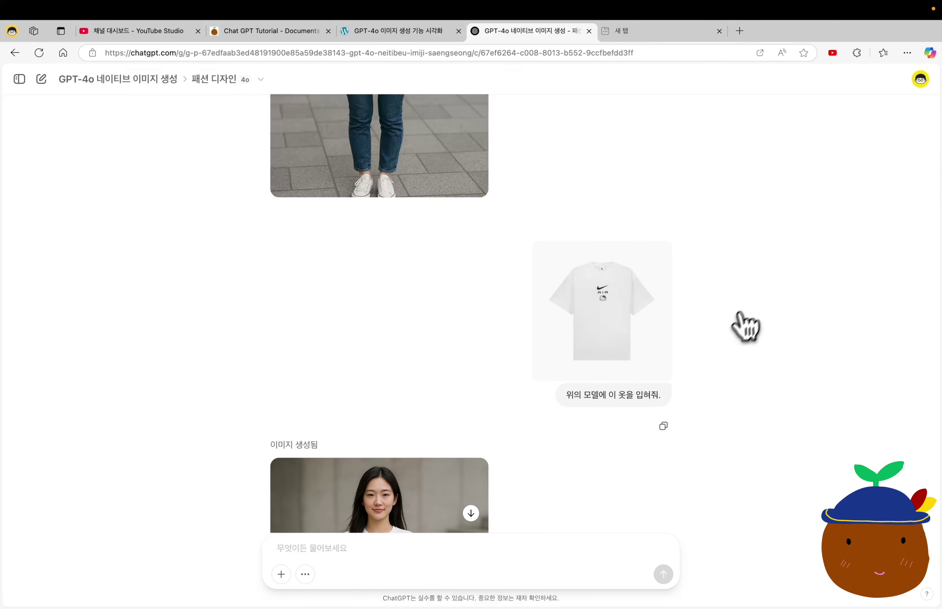
scroll(734, 338, "up", 7)
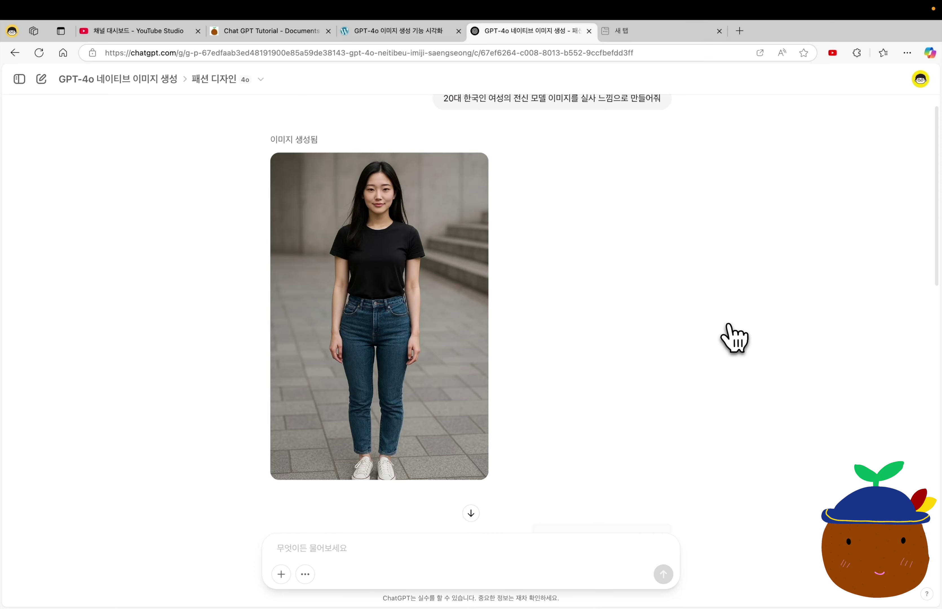
View the model wearing the reference T-shirt at full size, and return to the use cases on the lecture page.
scroll(735, 339, "down", 4)
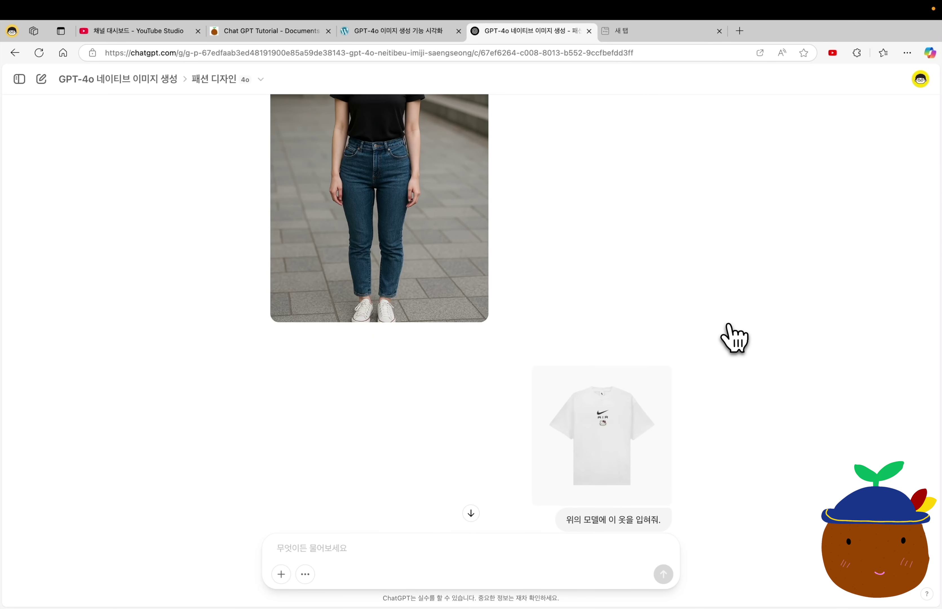
scroll(735, 338, "down", 6)
left_click(427, 431)
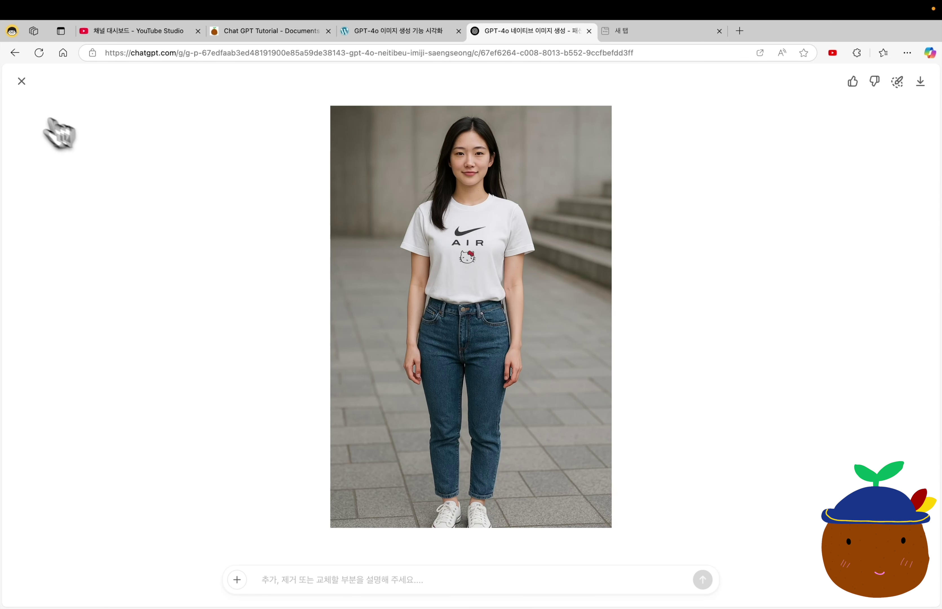
left_click(21, 81)
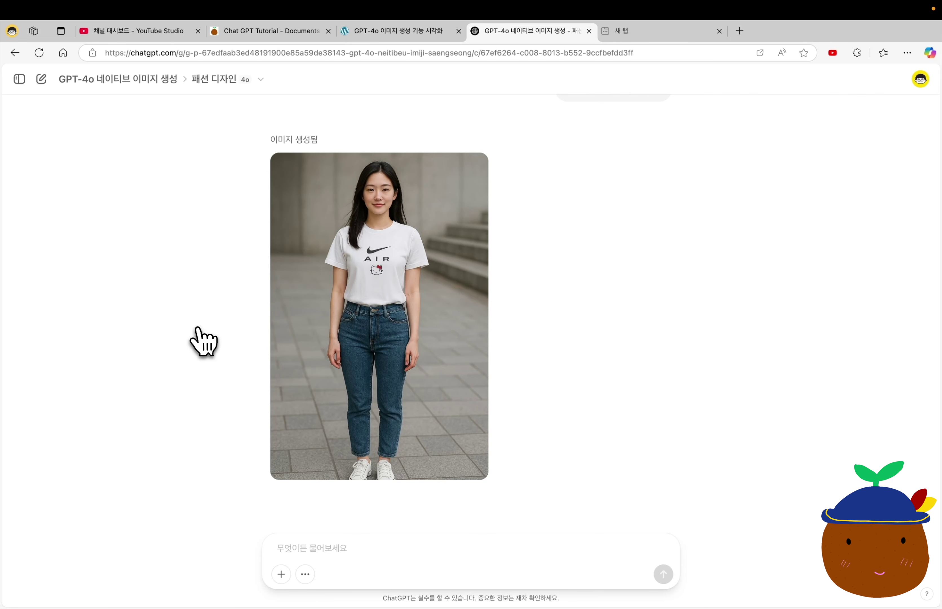
key("ctrl+shift+Tab")
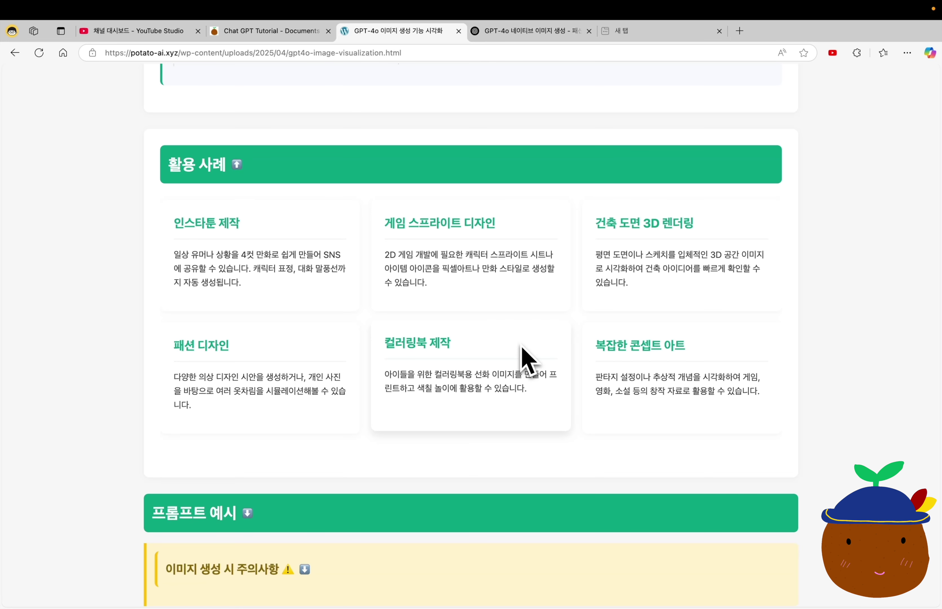
Read the "까마귀 날자 배 떨어진다" proverb prompt and highlight the text image description in the 컬러링북 제작 chat.
key("ctrl+Tab")
left_click_drag(398, 117, 460, 146)
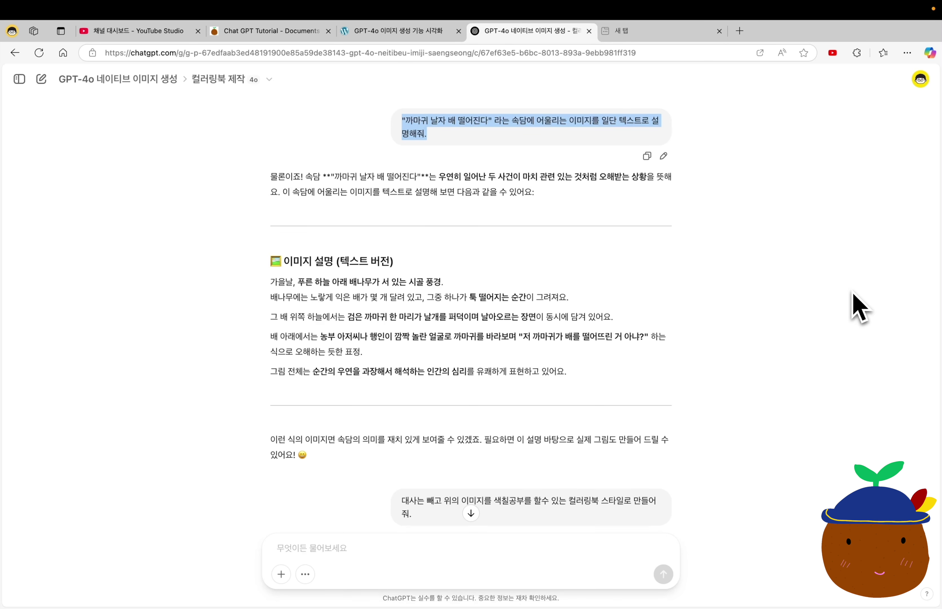
scroll(518, 304, "up", 5)
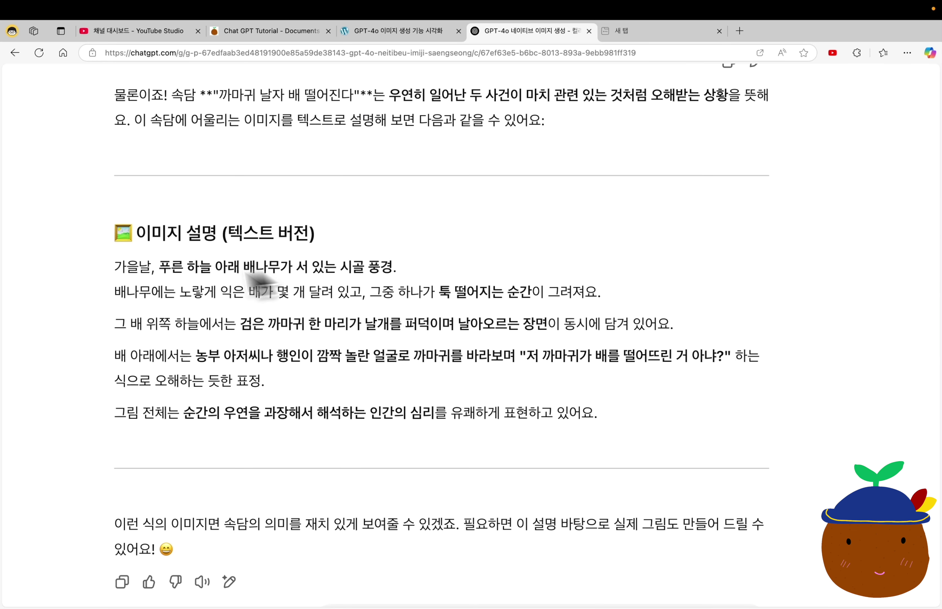
left_click_drag(90, 275, 641, 431)
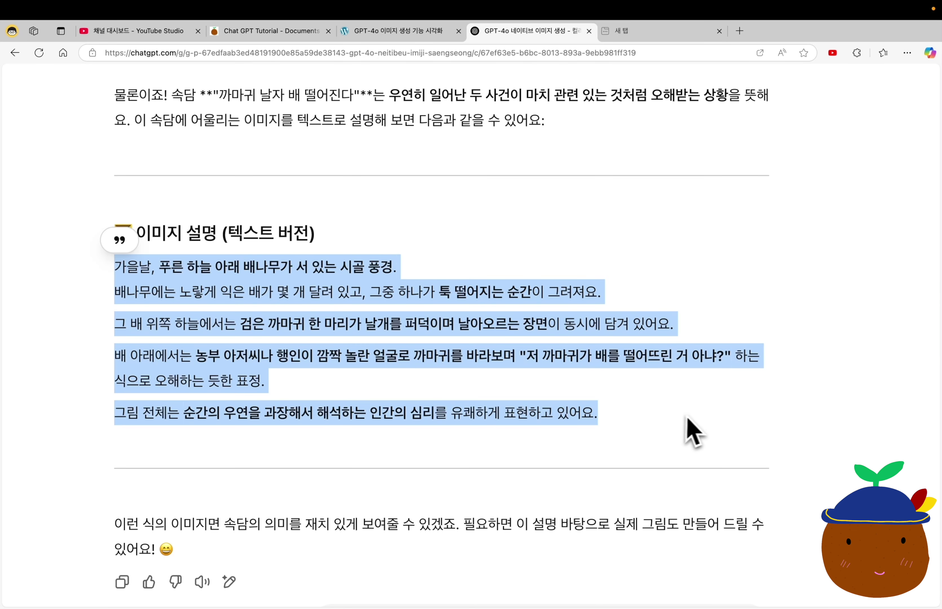
left_click(686, 431)
View the coloring-book line drawing generated from the proverb description, and return to the use cases on the lecture page.
scroll(685, 432, "down", 4)
scroll(701, 431, "down", 8)
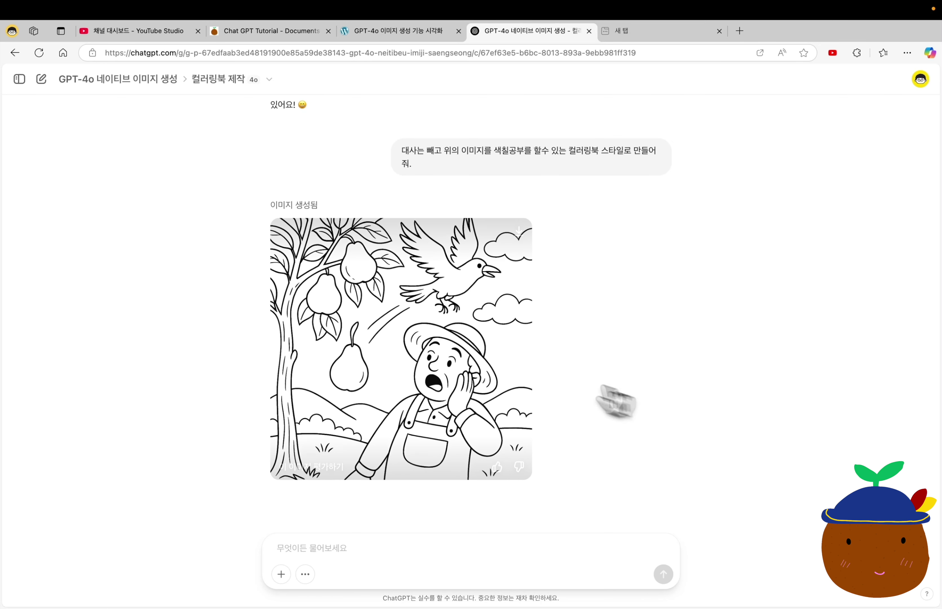
left_click(463, 356)
left_click(22, 81)
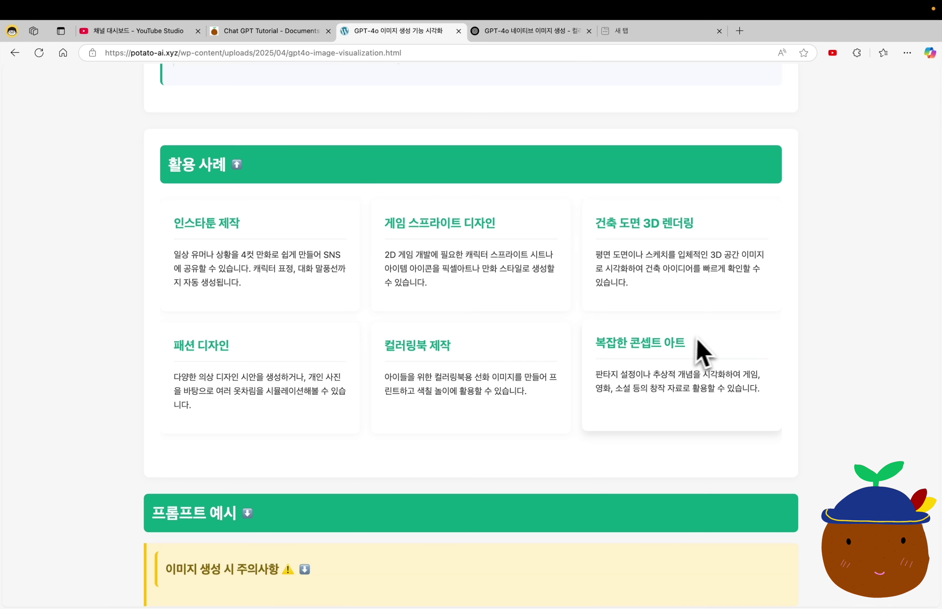
key("ctrl+shift+Tab")
Open the 복잡한 콘셉트 아트 example chat and view the generated 2030 Seoul cityscape at full size.
key("ctrl+Tab")
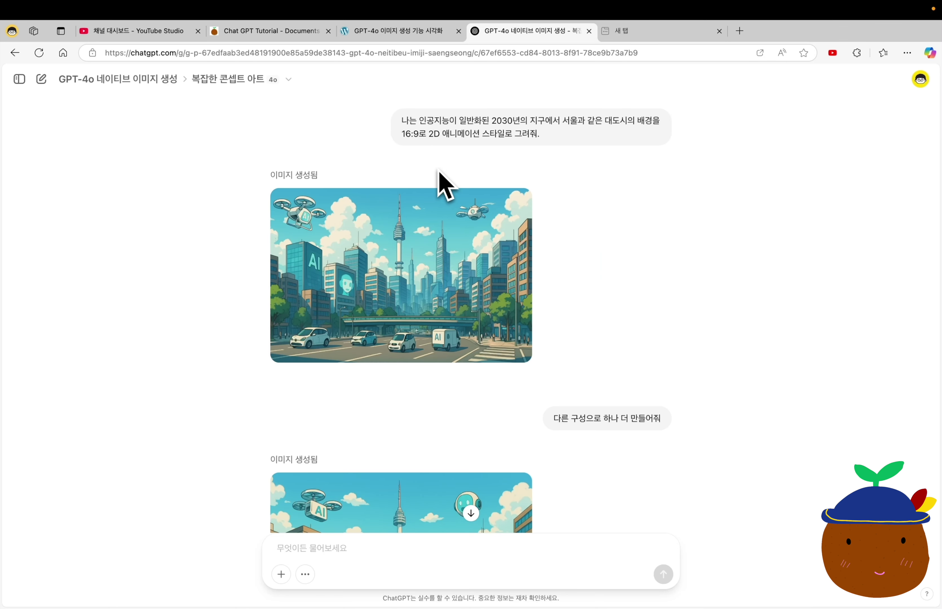
left_click(459, 204)
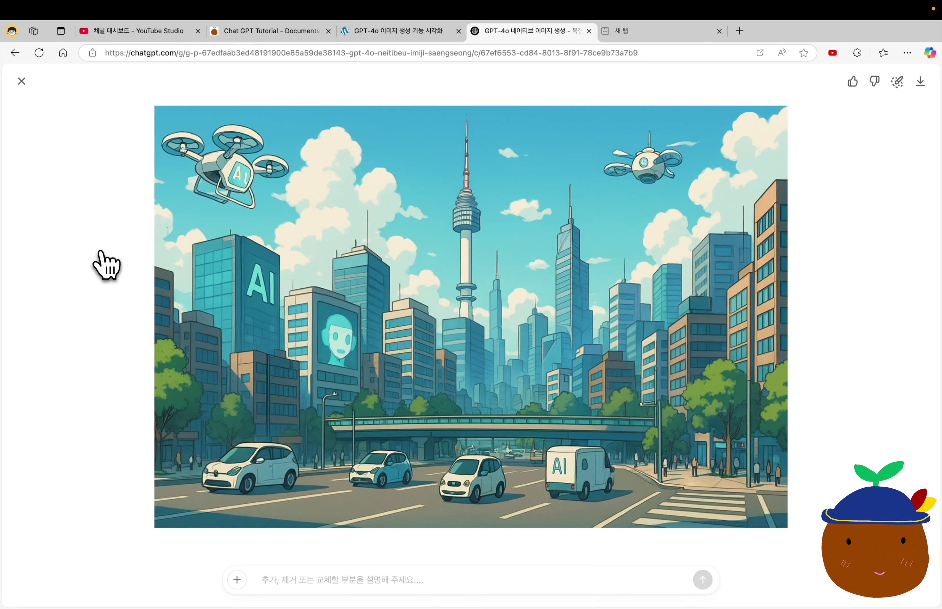
left_click(21, 81)
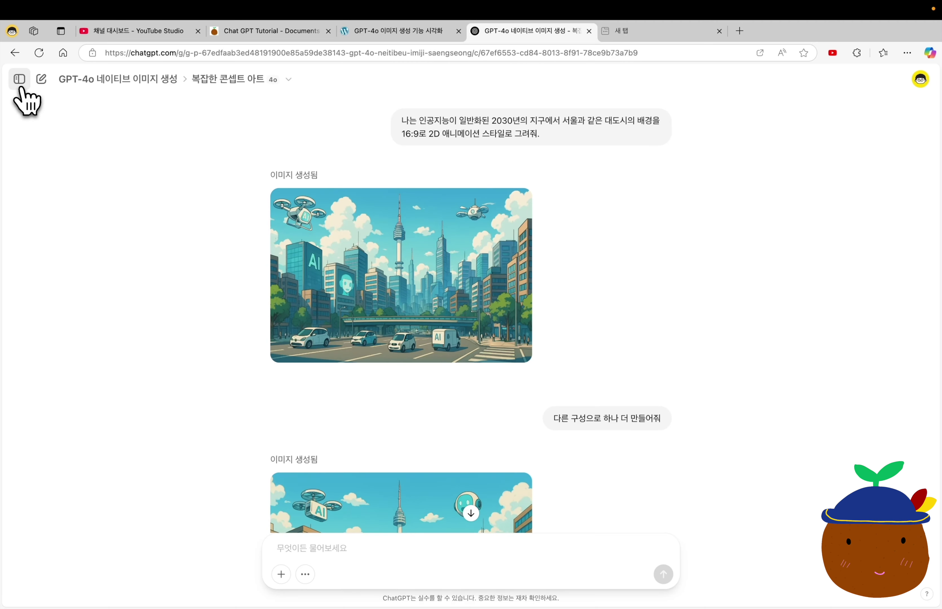
Compare the alternative cityscape composition and the other-region version further down the 복잡한 콘셉트 아트 chat.
scroll(270, 329, "down", 5)
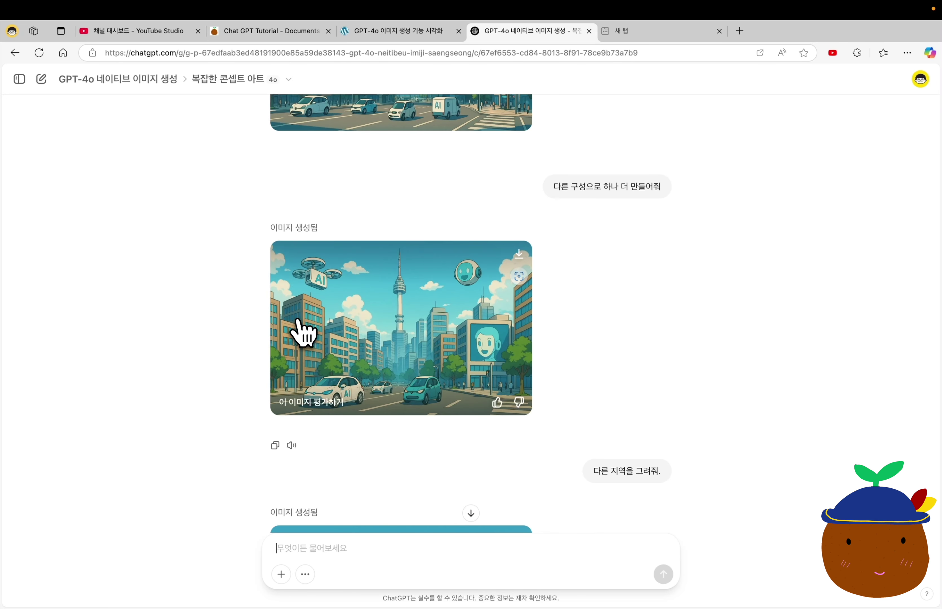
scroll(302, 332, "up", 3)
scroll(303, 333, "down", 2)
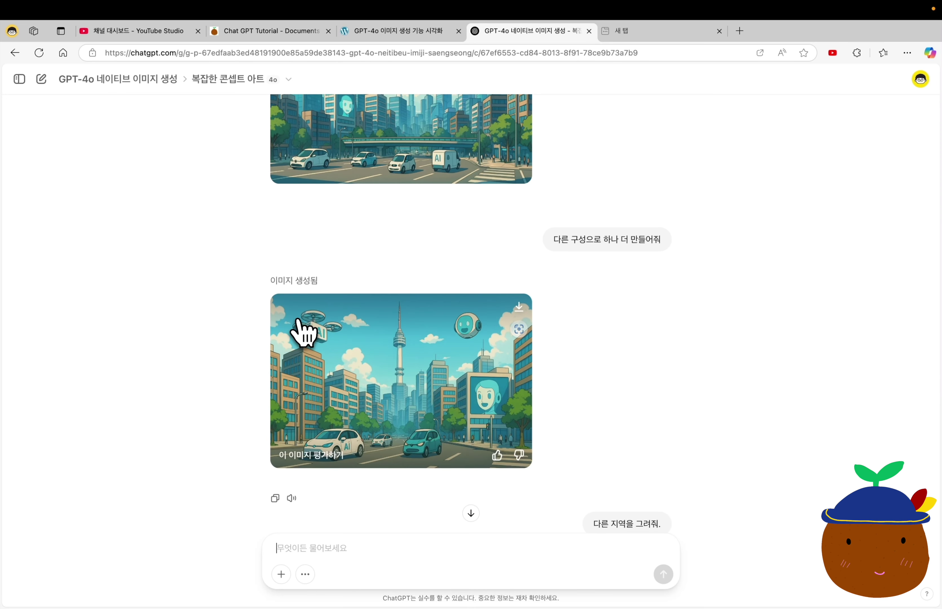
left_click(306, 396)
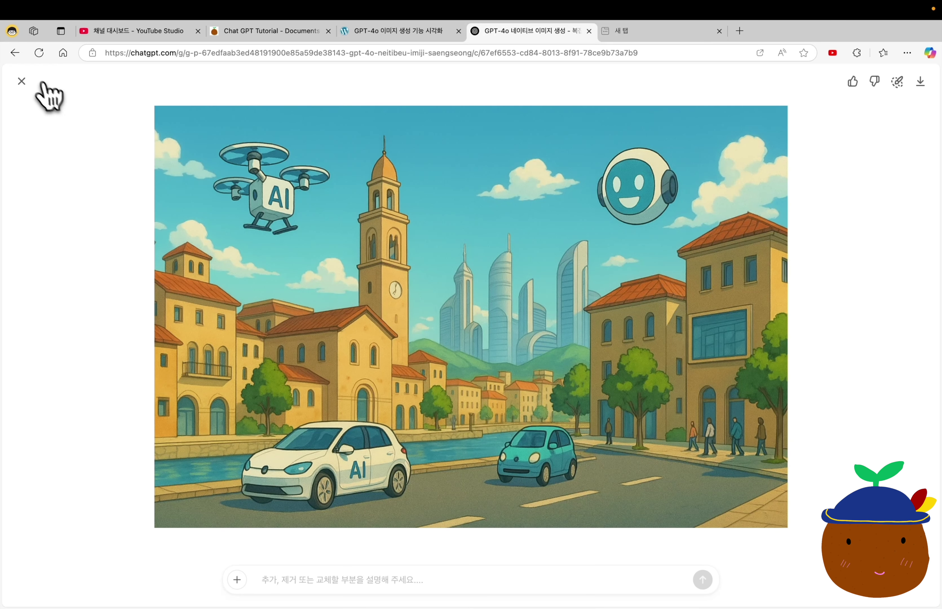
left_click(22, 82)
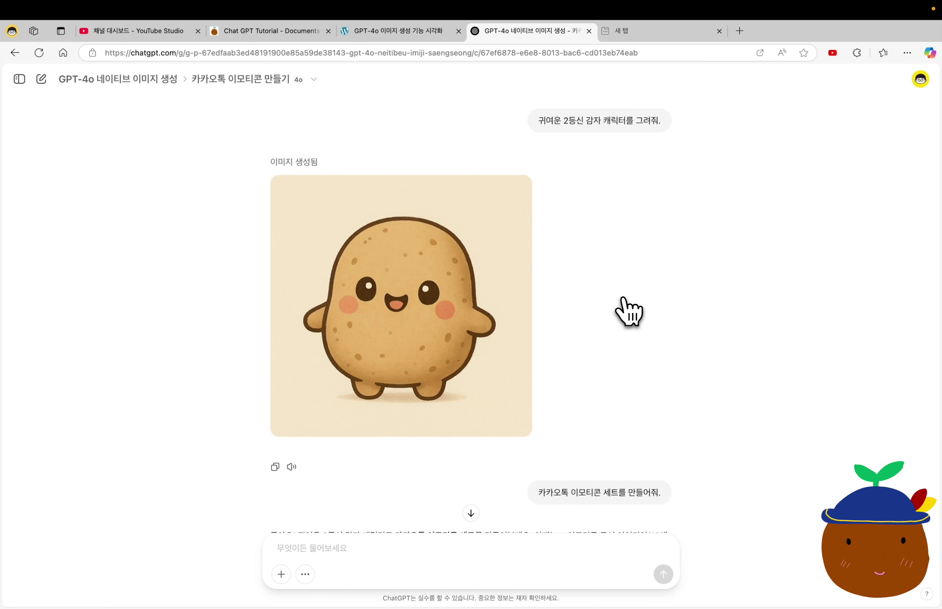
Review the potato character and the table of emoticon expressions and lines in the 카카오톡 이모티콘 만들기 chat.
scroll(630, 313, "down", 10)
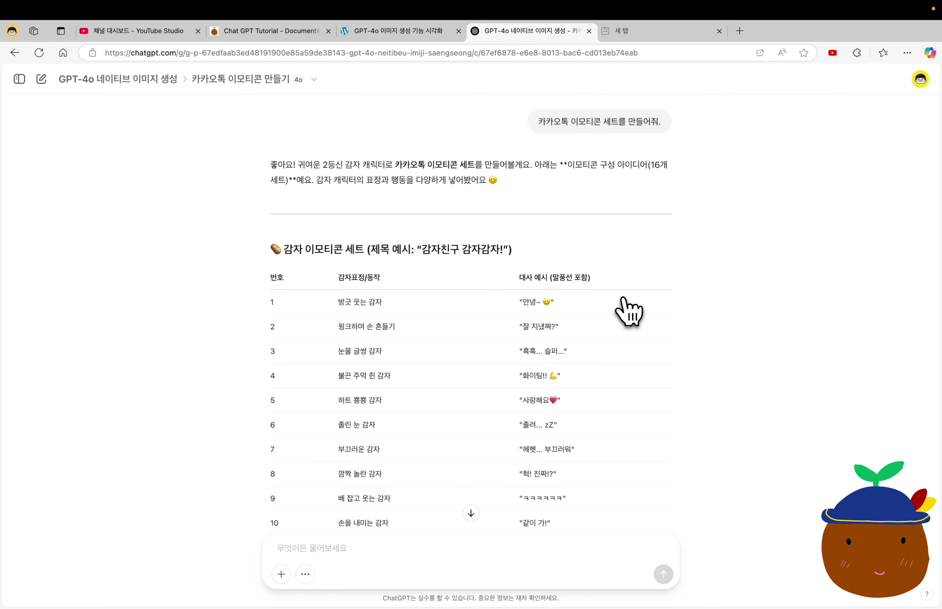
scroll(629, 312, "down", 1)
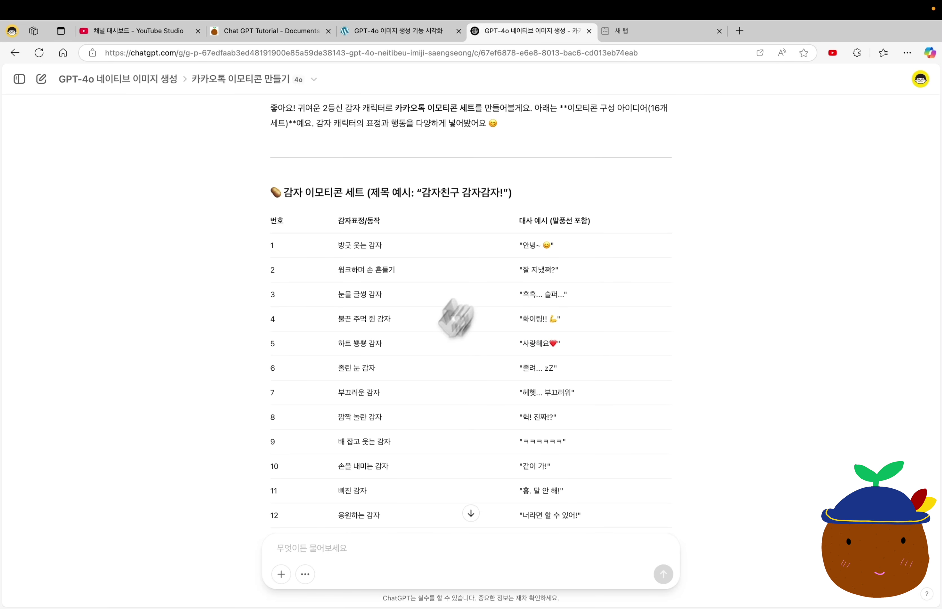
scroll(406, 450, "down", 2)
Examine the generated potato emoticon sheet and the individually drawn emoticons requested by number.
scroll(406, 450, "down", 10)
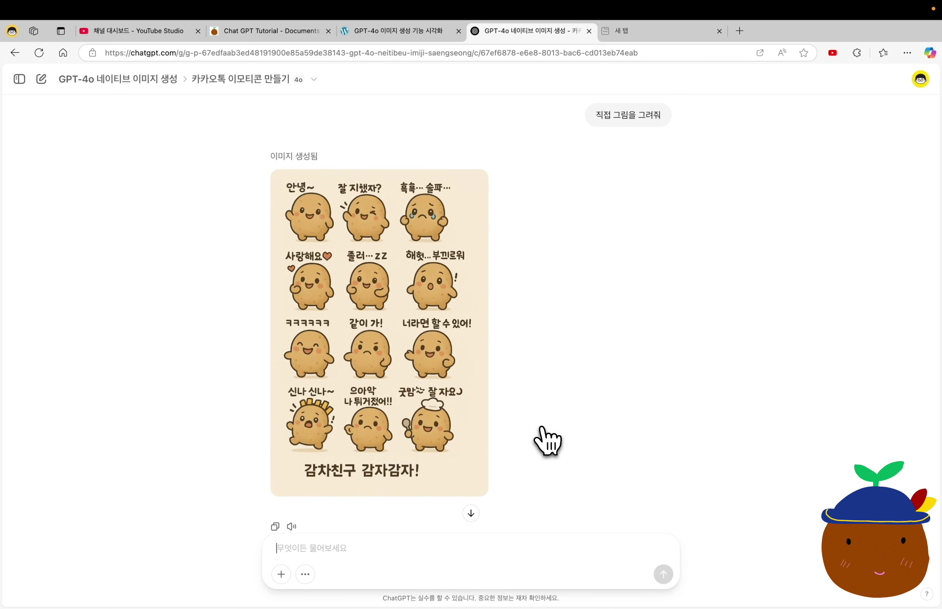
type("1번 그려줘")
key("Return")
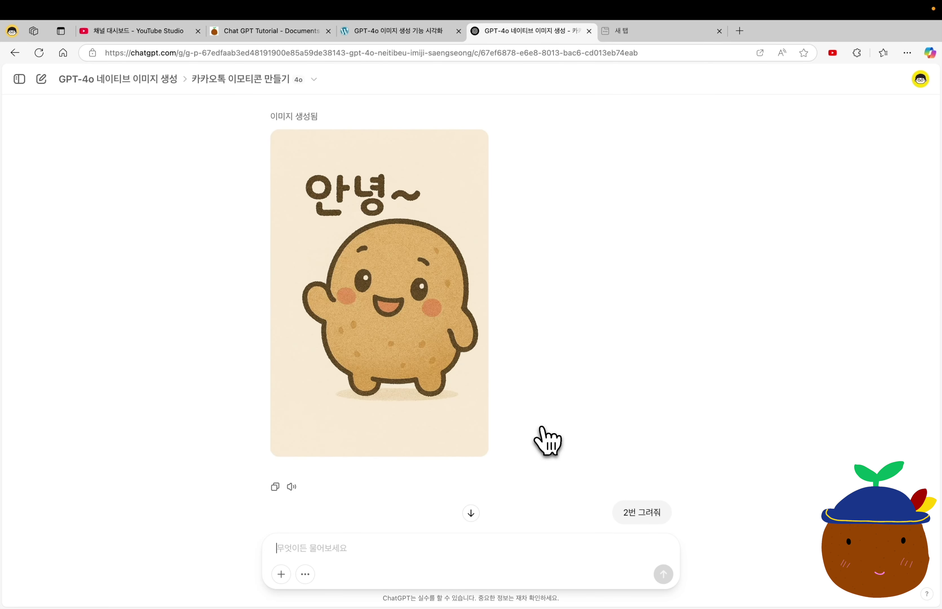
scroll(547, 441, "down", 10)
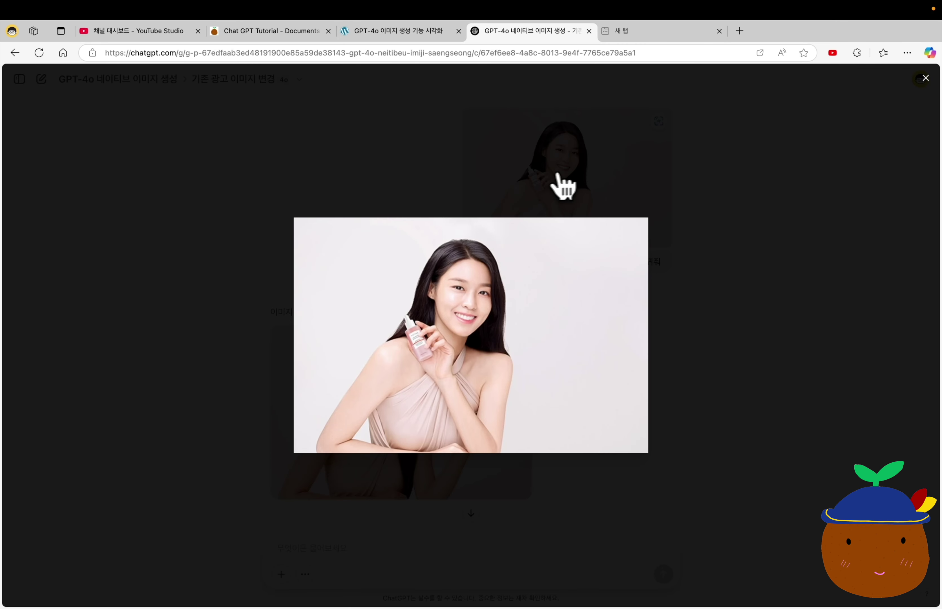
Compare the original cosmetics advertisement photo with the generated hamburger versions in the 기존 광고 이미지 변경 chat.
left_click(926, 78)
scroll(814, 317, "down", 3)
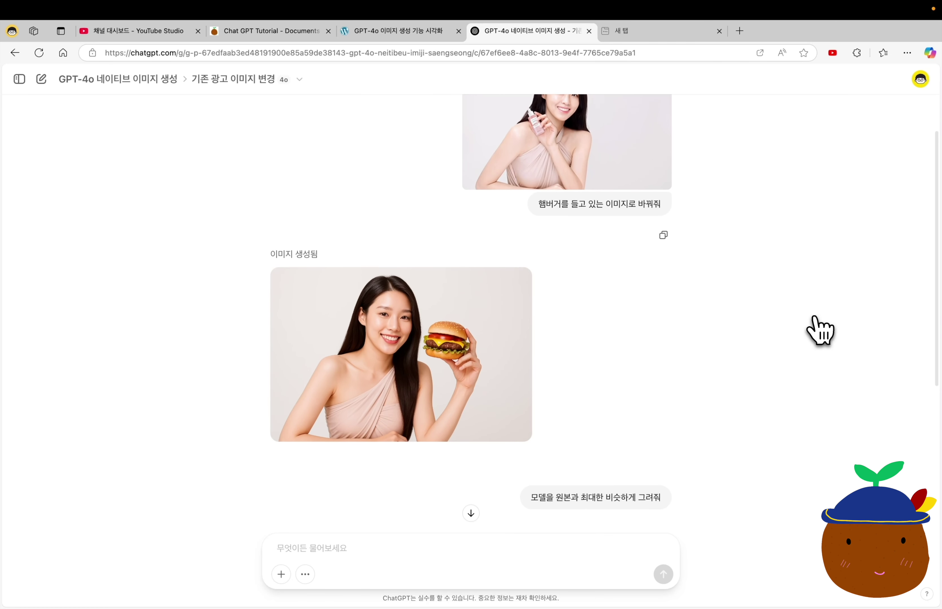
left_click(469, 251)
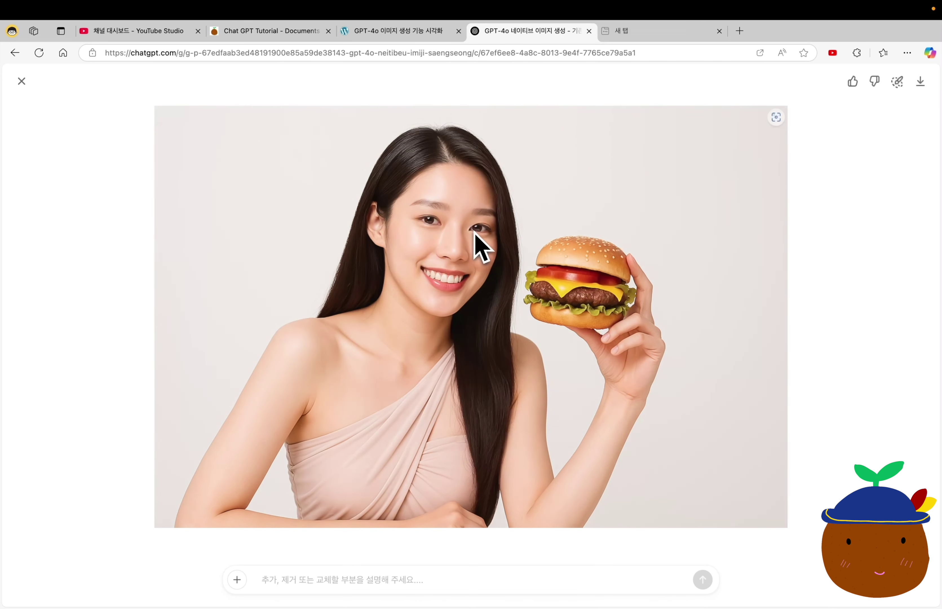
left_click(64, 459)
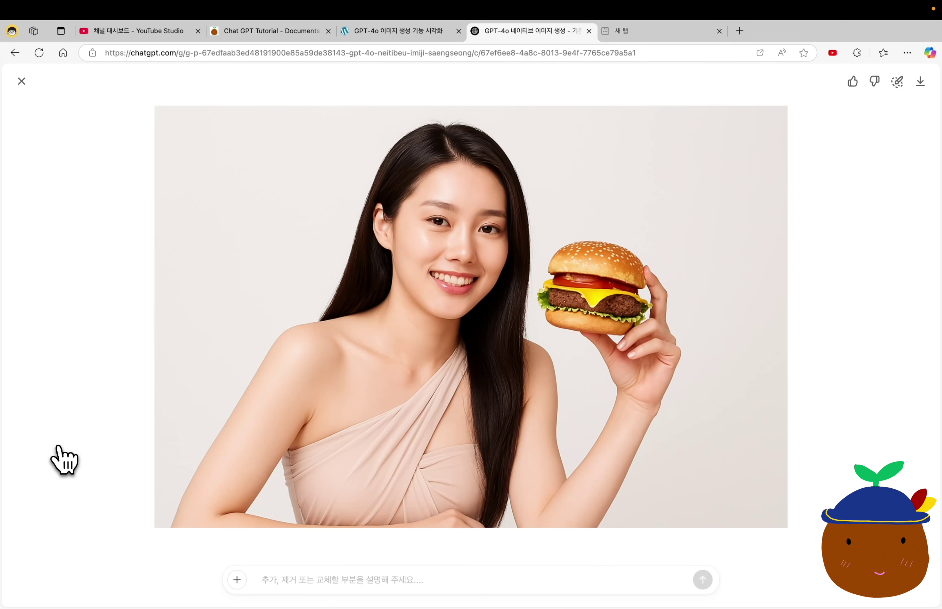
Review the 이미지 생성 시 주의사항 section on the lecture page, enlarging the text and highlighting the 사실성 및 정확도 and 개인정보 cautions.
key("Escape")
scroll(189, 283, "down", 3)
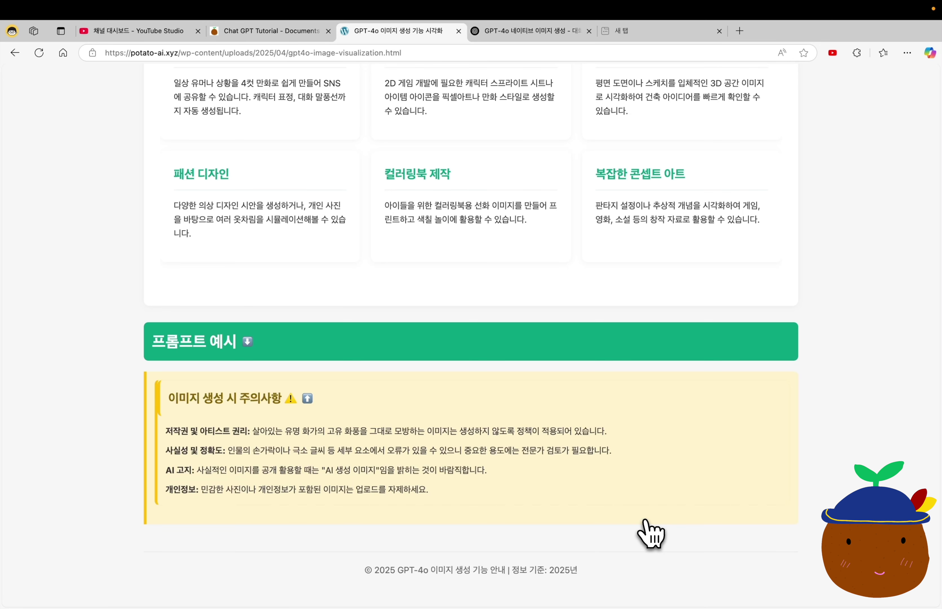
triple_click(595, 447)
key("super+equal")
key("super+equal")
key("super+equal")
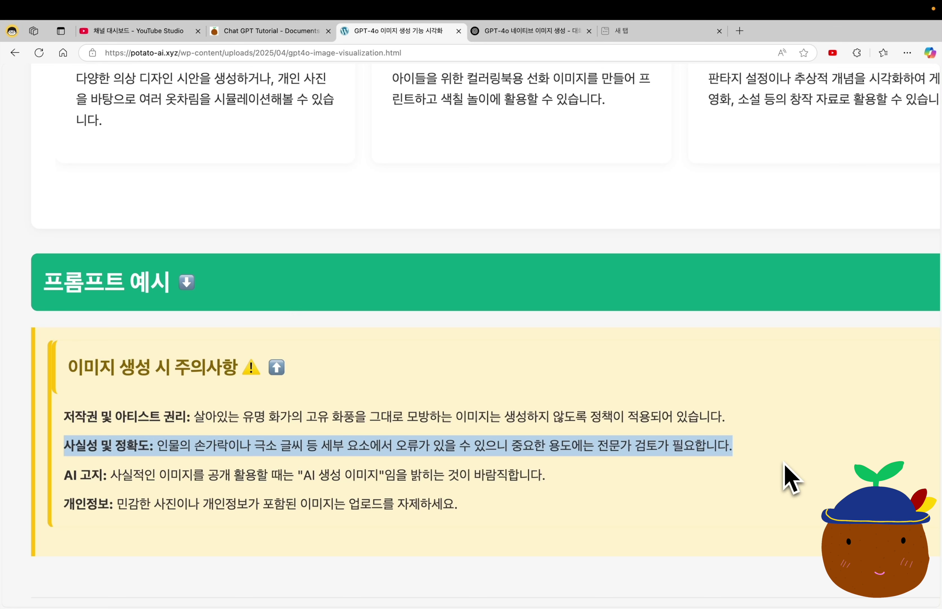
triple_click(364, 507)
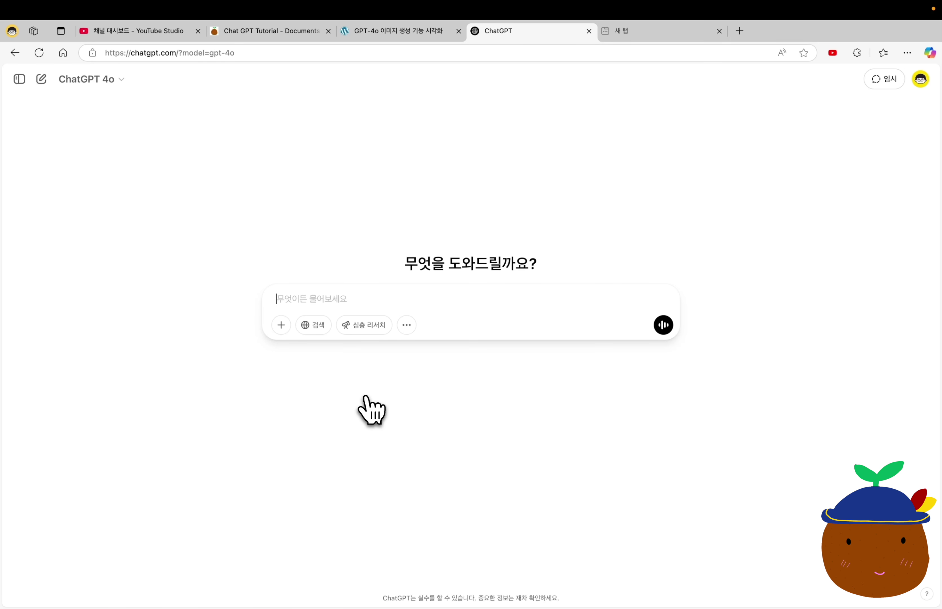
In a new ChatGPT 4o chat, ask "내 이름이 뭐지?" and request a portrait with "니가 기억하고 있는 나에 대한 정보로 내 얼굴을 그려줘.", returning to the lecture page.
type("내 이름이 뭐지?")
key("Return")
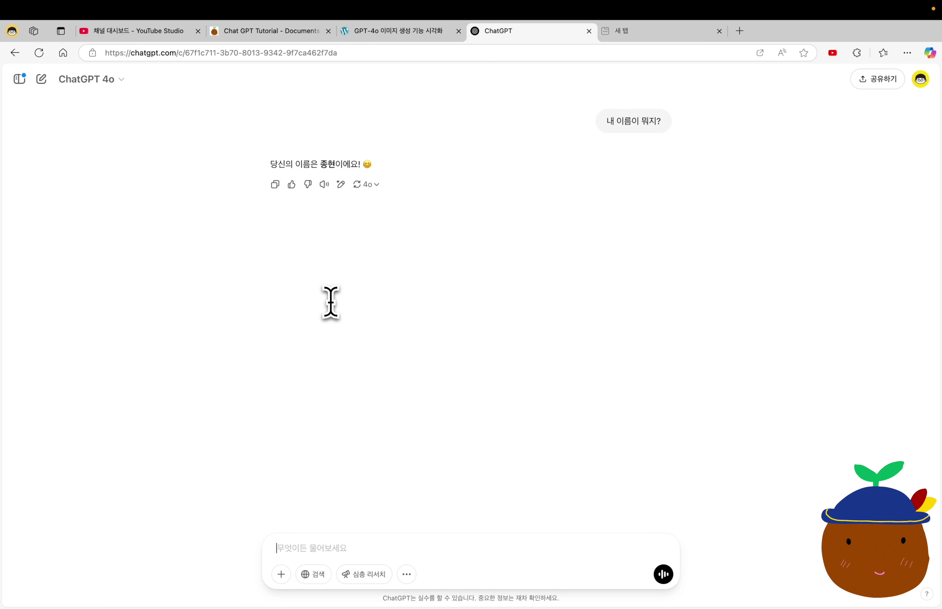
type("니가 기억하고 있는 나에 대한 정보로 내 얼굴을 그려줘.")
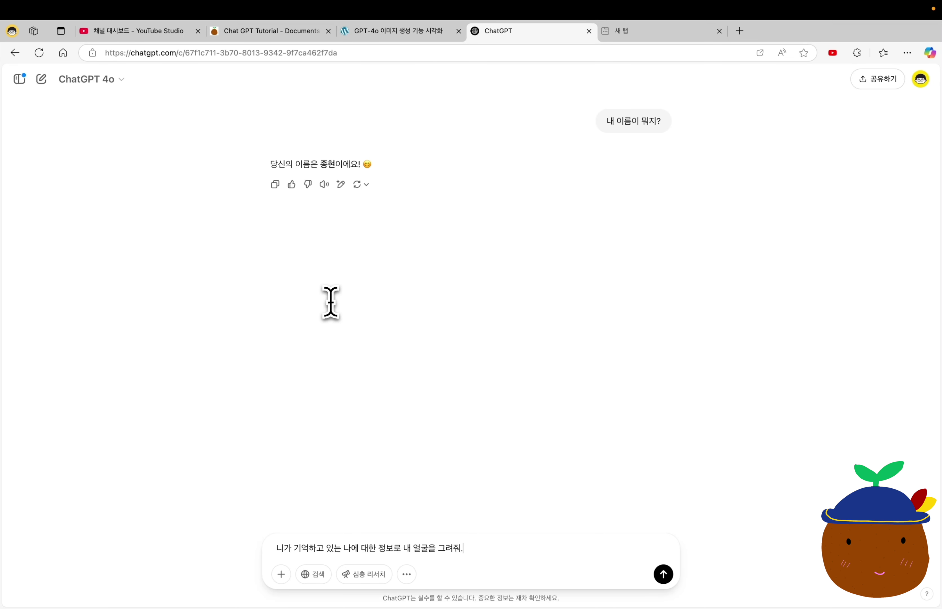
key("Return")
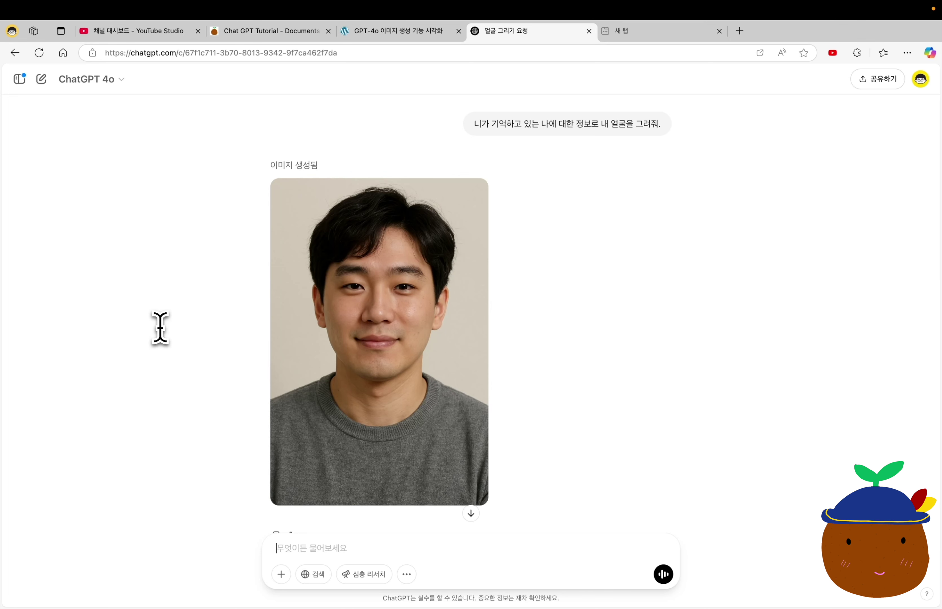
key("ctrl+shift+Tab")
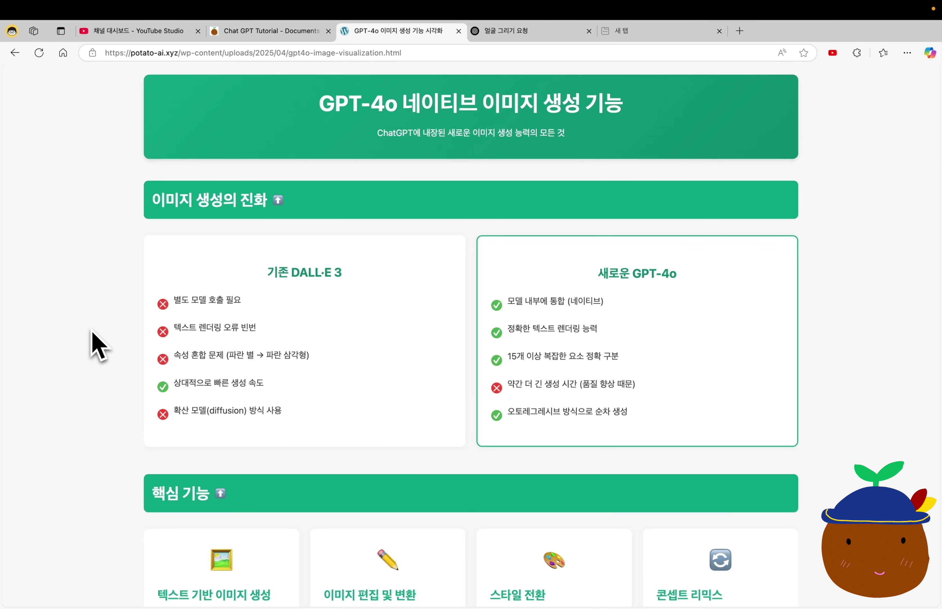